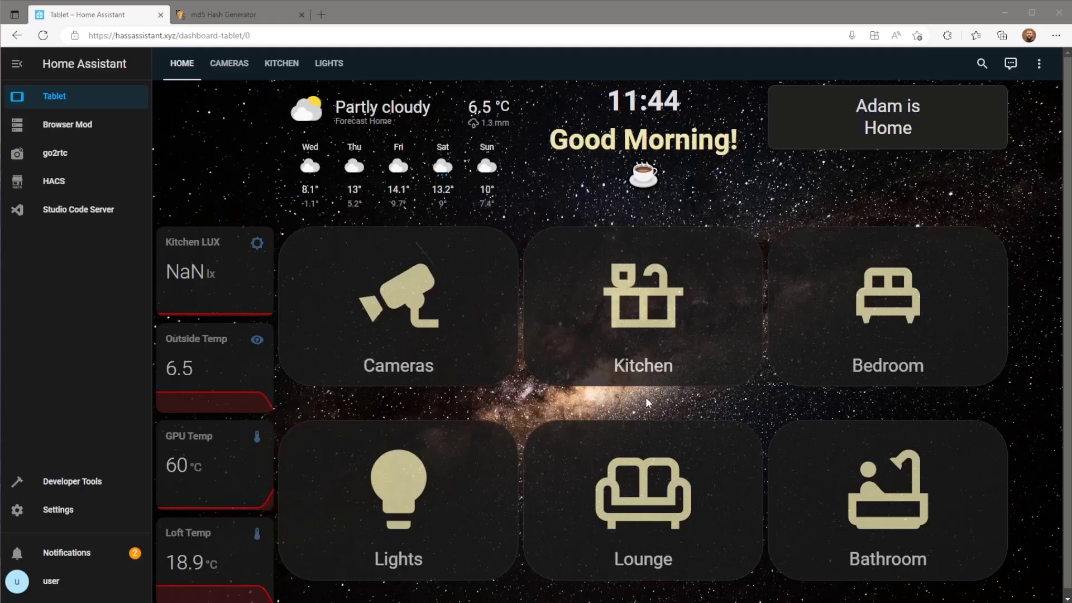
left_click(78, 525)
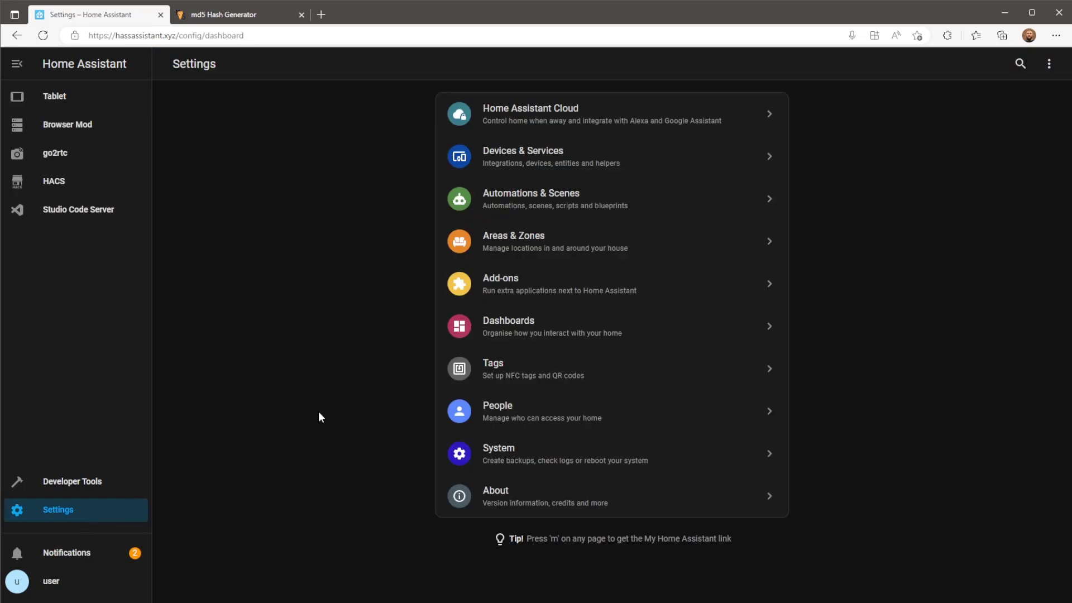
left_click(673, 295)
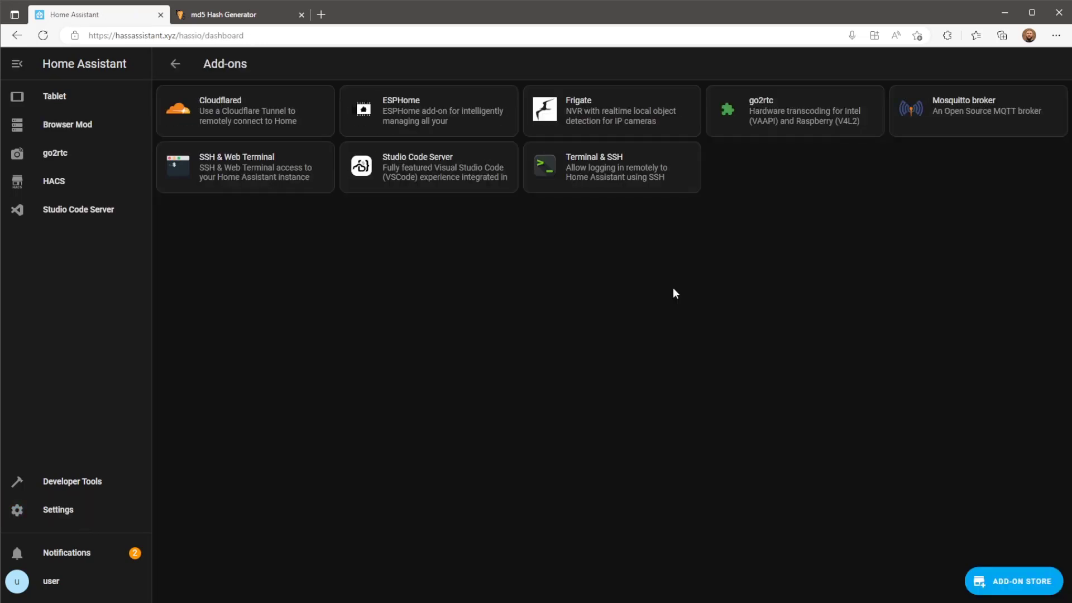
left_click(780, 132)
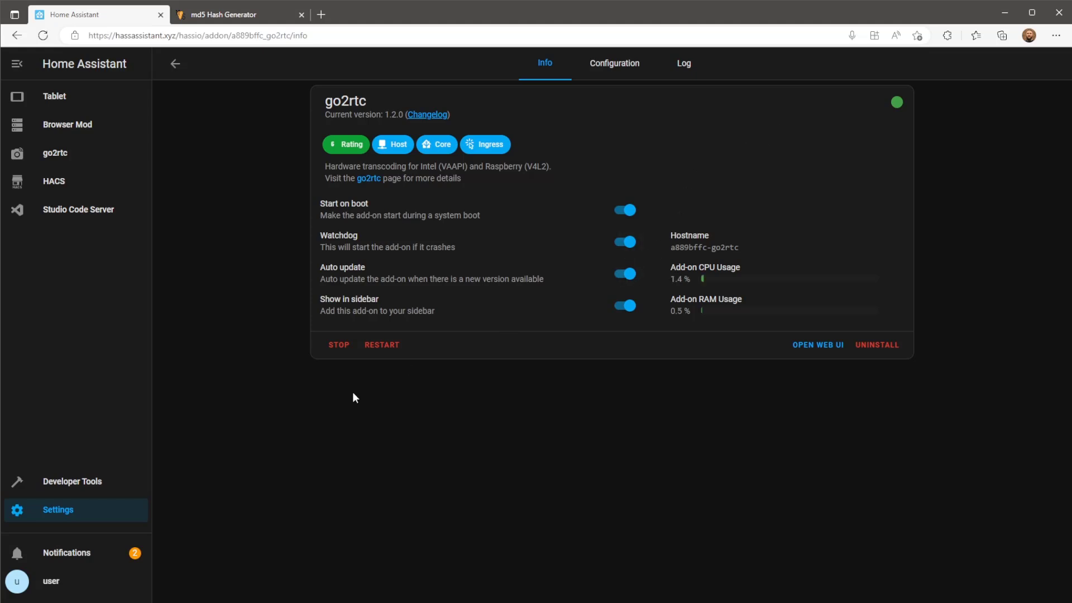
Try adding the RTSPtoWebRTC integration via a 'rtsp' search and dismiss the already-configured notice.
left_click(118, 515)
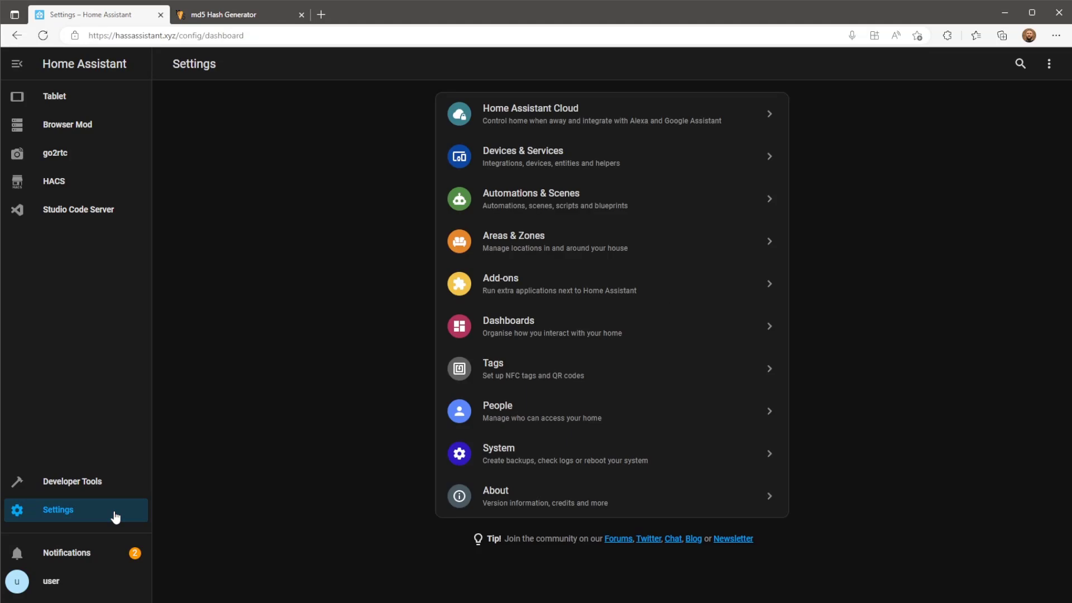
left_click(600, 164)
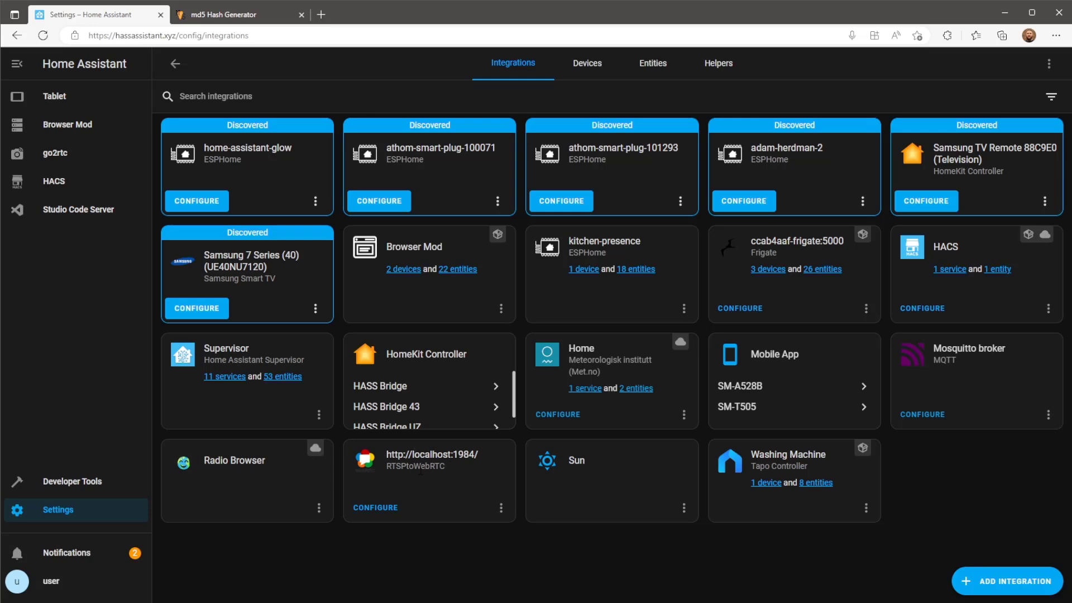
left_click(985, 576)
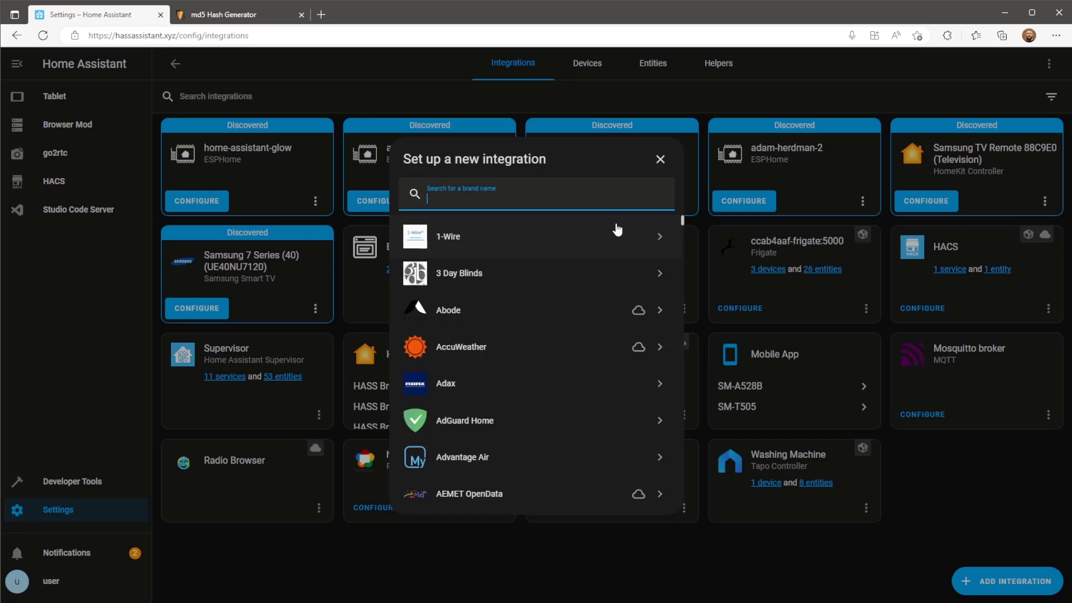
type("rtsp")
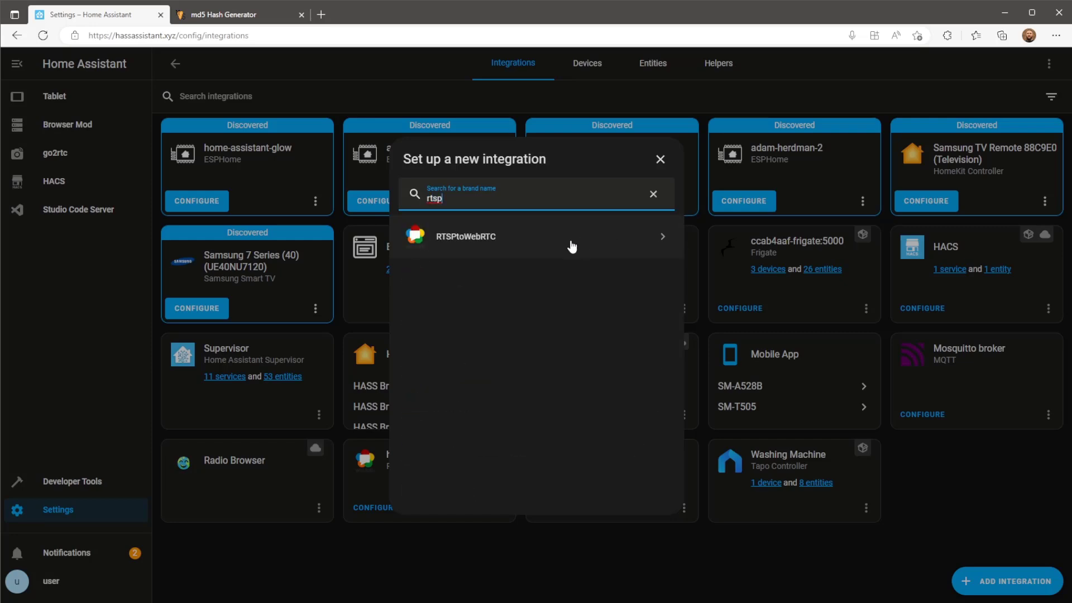
left_click(571, 240)
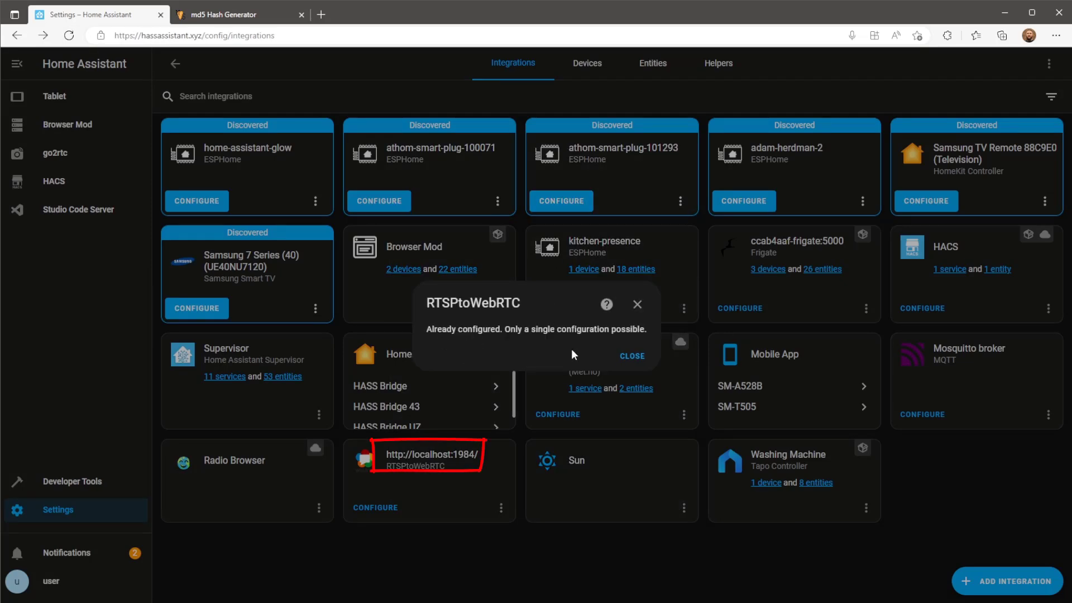
left_click(633, 355)
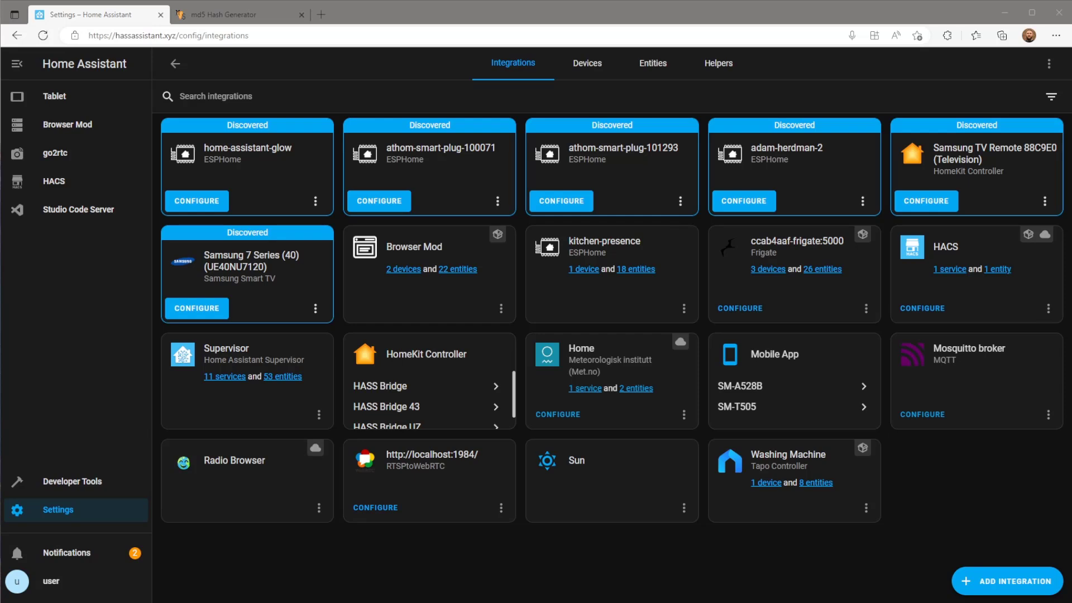
Open Studio Code Server, then bring up the go2rtc web interface from the sidebar.
left_click(104, 219)
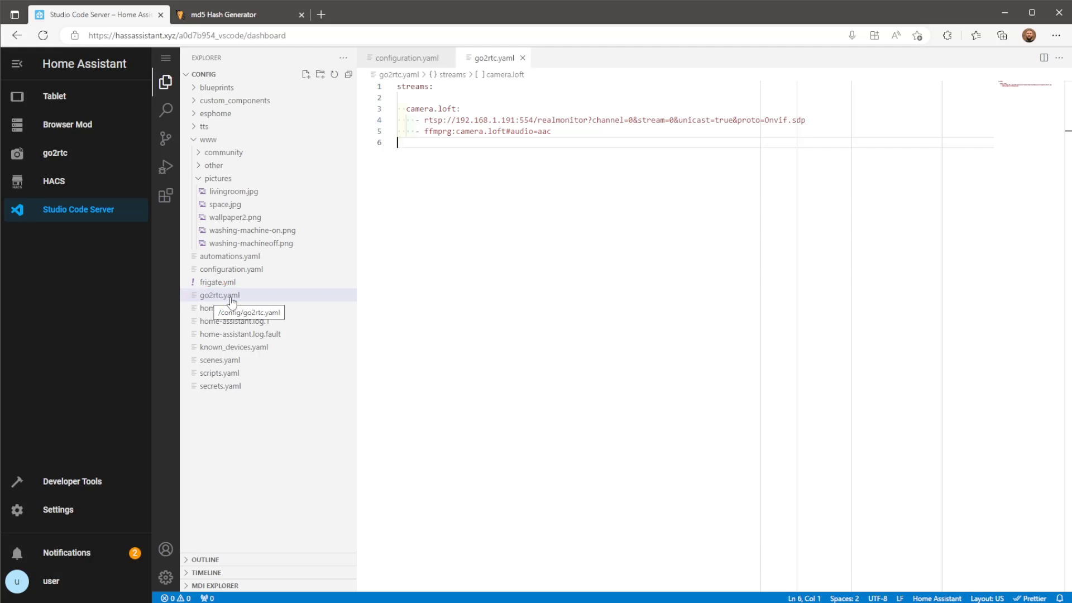
left_click(92, 155)
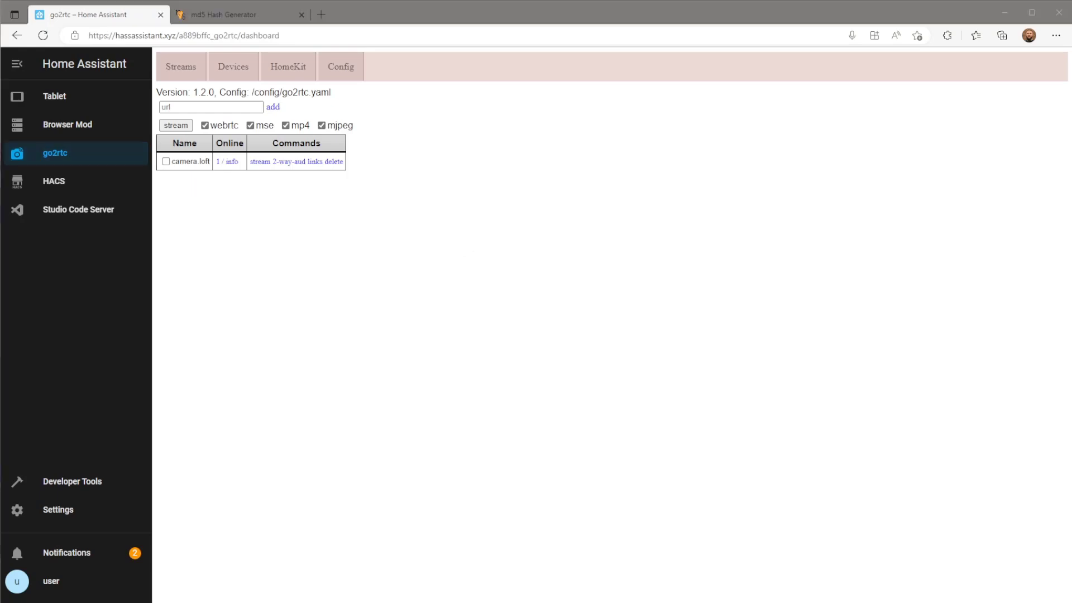
In go2rtc's config, add a camera.conservatory stream with RTSP source 192.168.1.248:554/stream2.
left_click(349, 75)
left_click(308, 150)
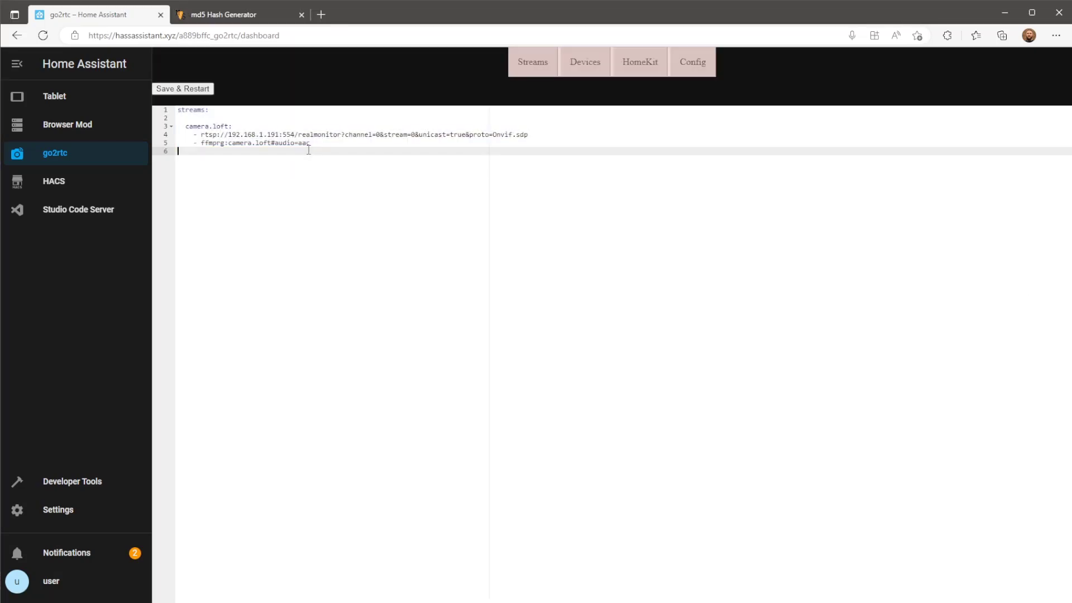
key("Return")
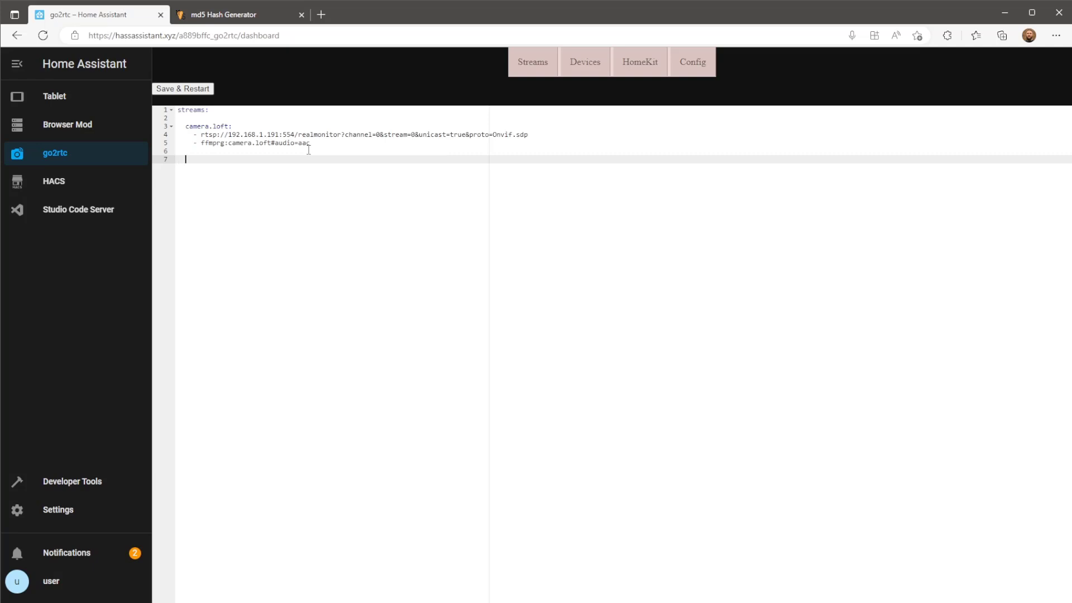
type("camera.")
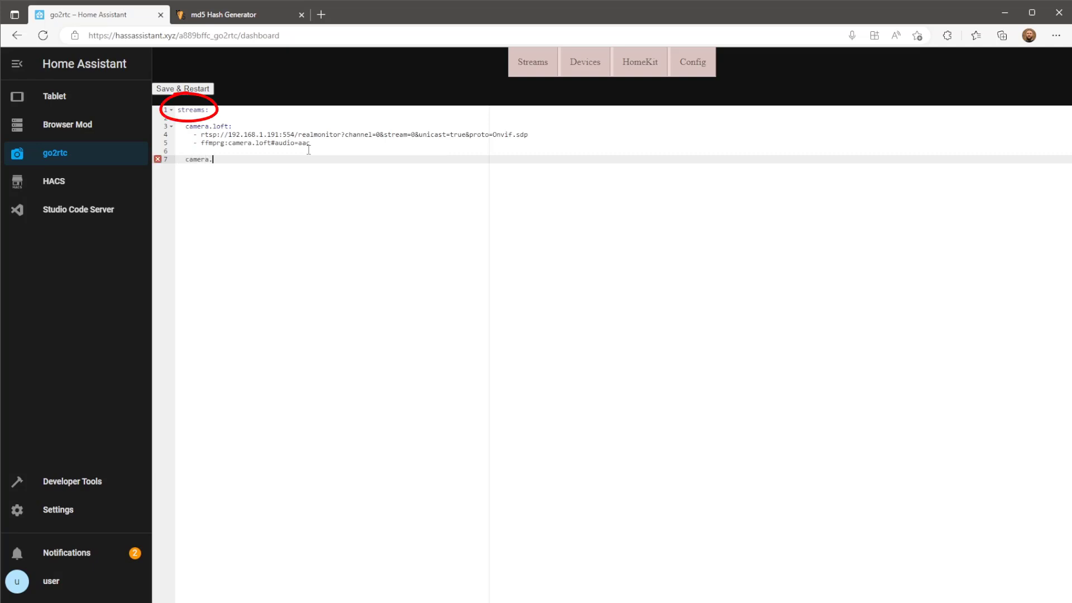
type("conservatory")
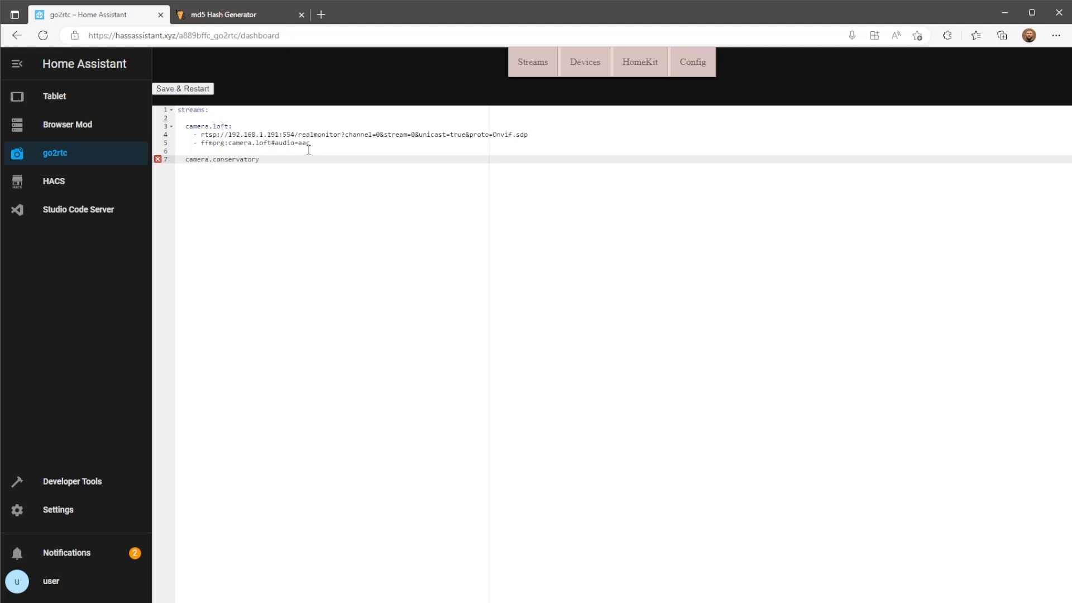
type(":")
key("Return")
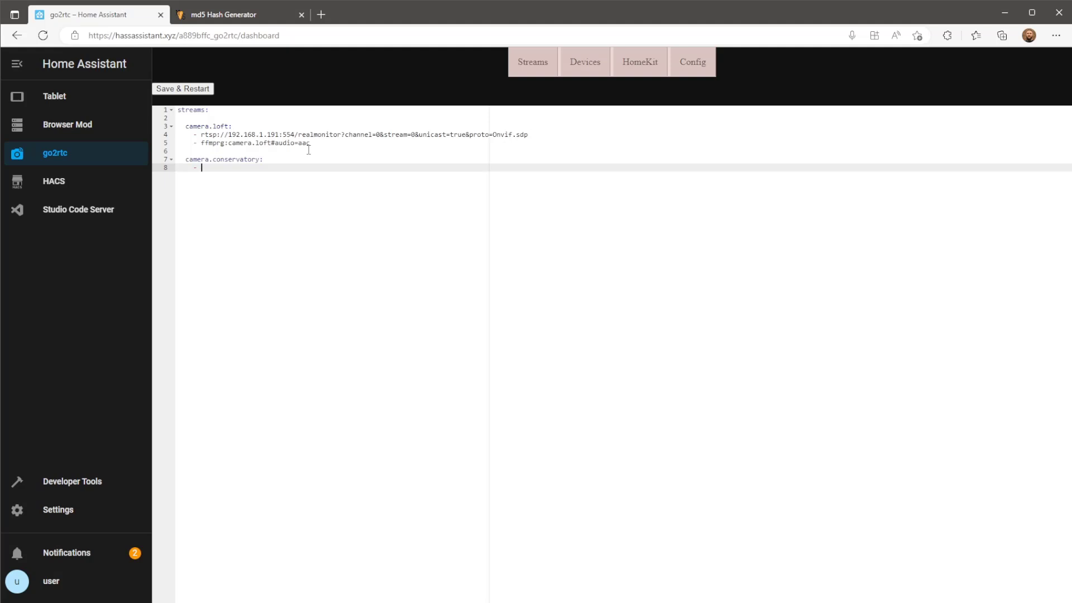
type("- rtsp")
type("://")
type("@192.168")
type(".1.248")
type(":554")
type("/stream2")
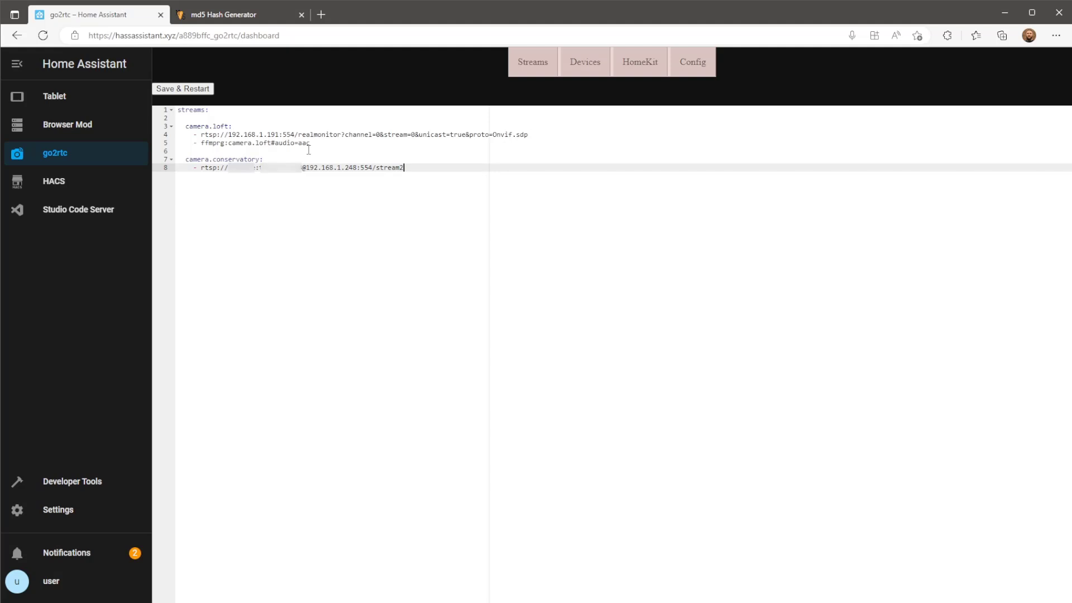
Begin a second source line 'tapo://admin' under the conservatory stream, then switch windows.
key("Return")
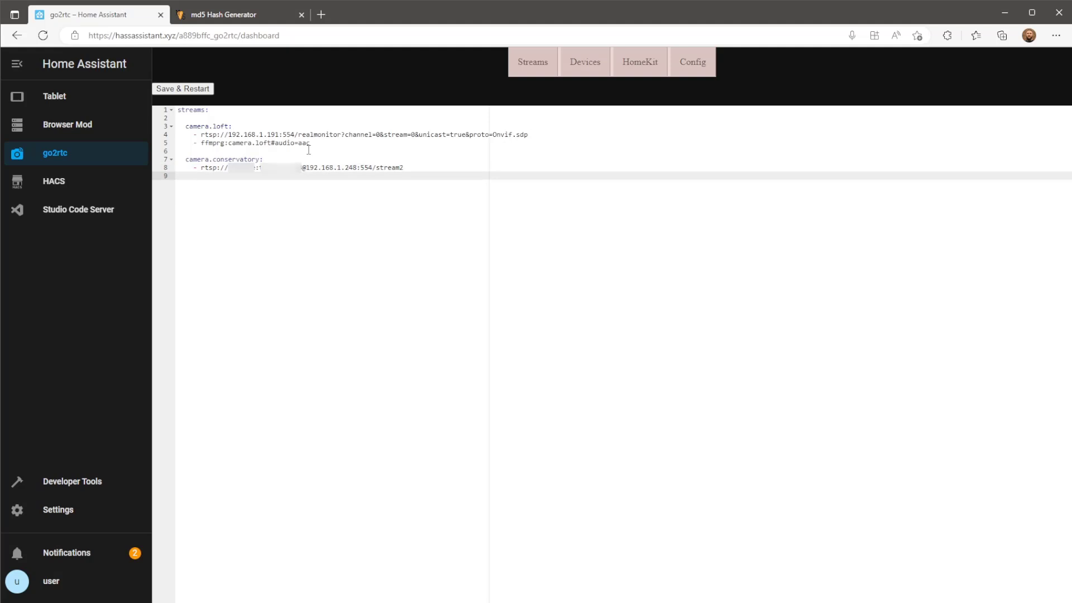
type("- tapo://admin:")
key("alt+Tab")
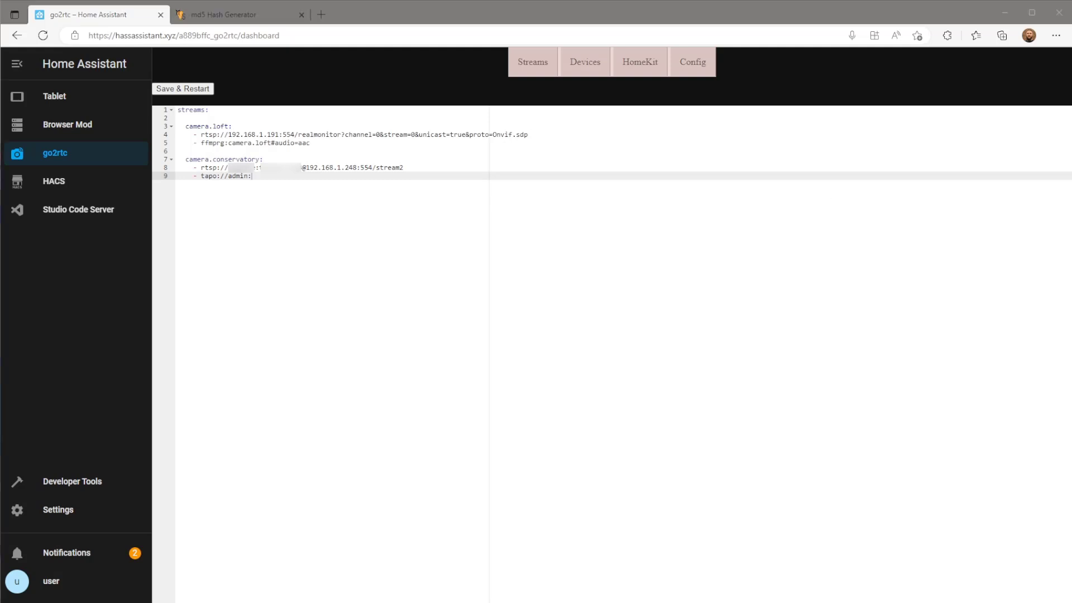
Enter the camera password in the md5 generator, enable uppercase, and copy the resulting hash.
left_click(261, 19)
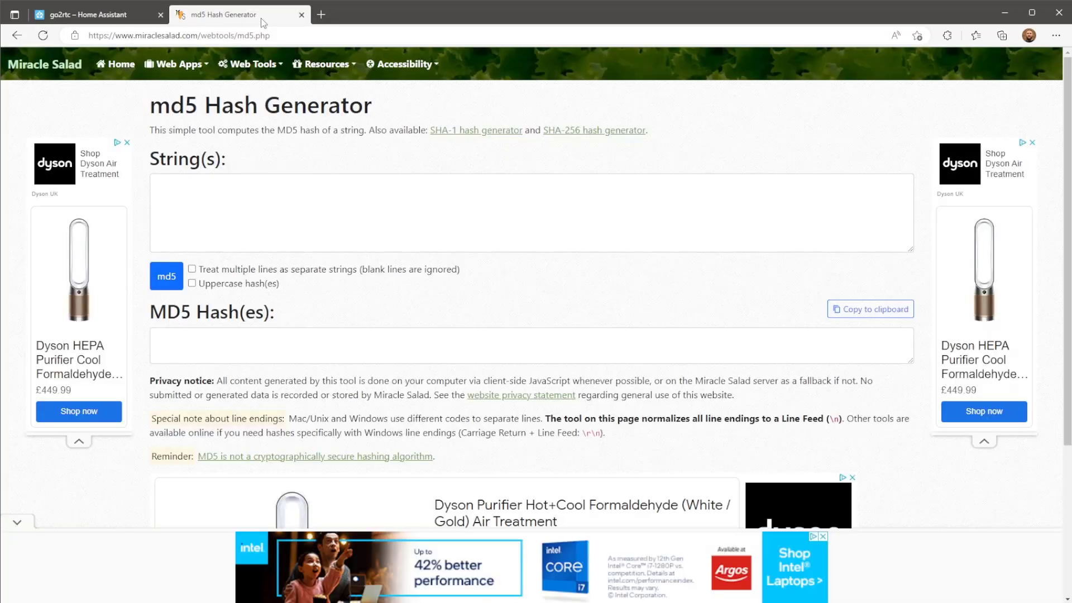
left_click(315, 198)
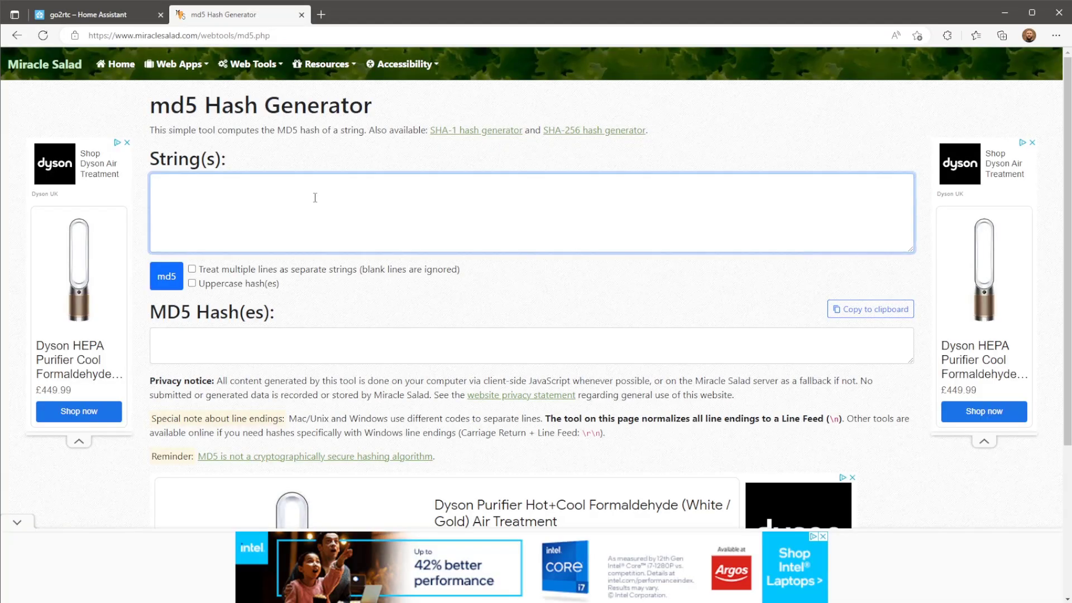
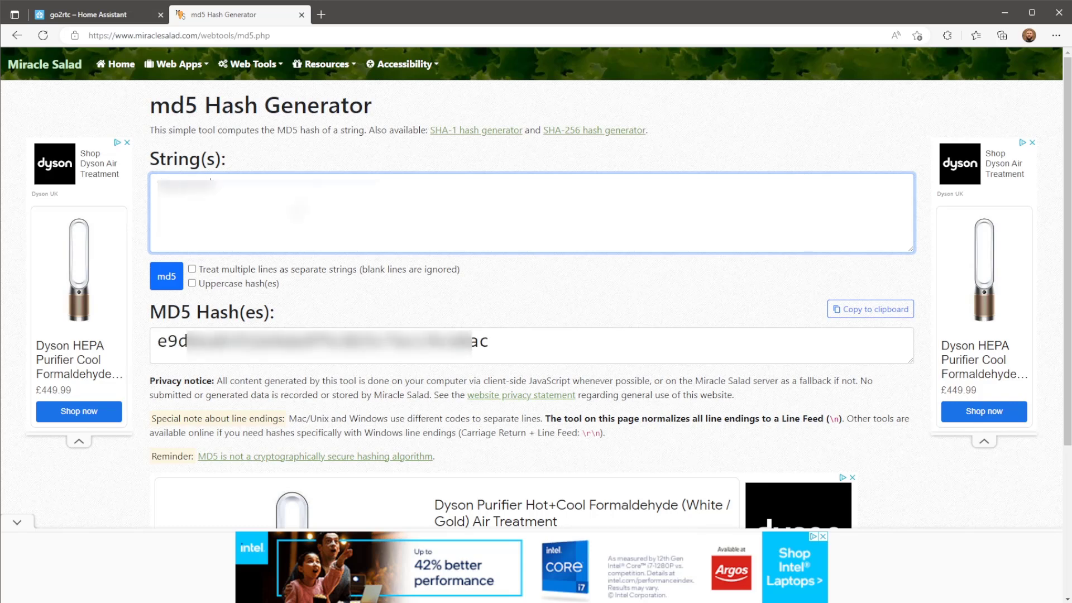
left_click(192, 284)
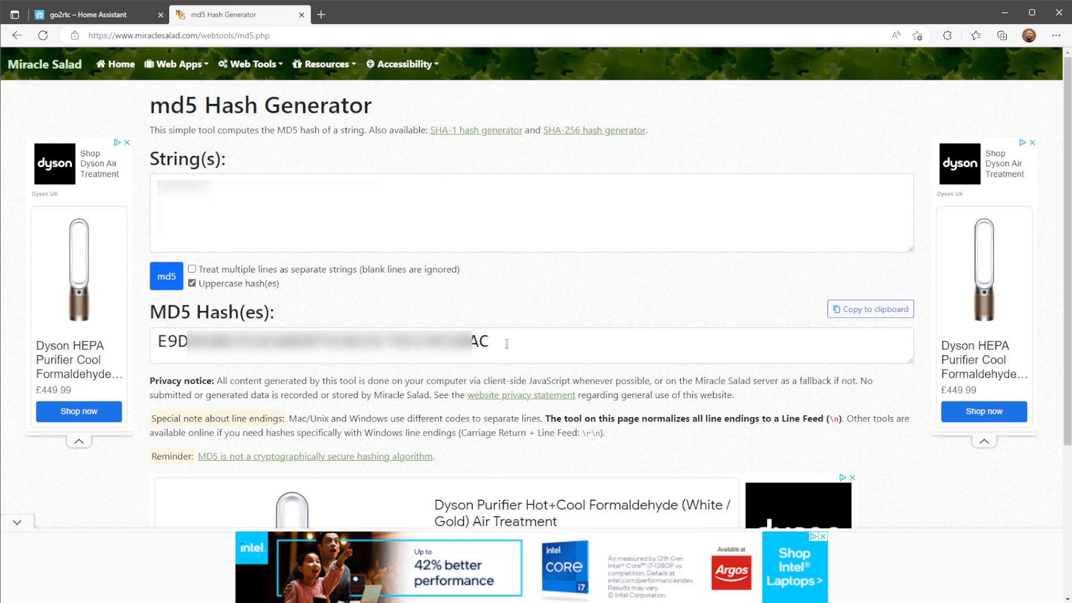
left_click_drag(507, 343, 154, 366)
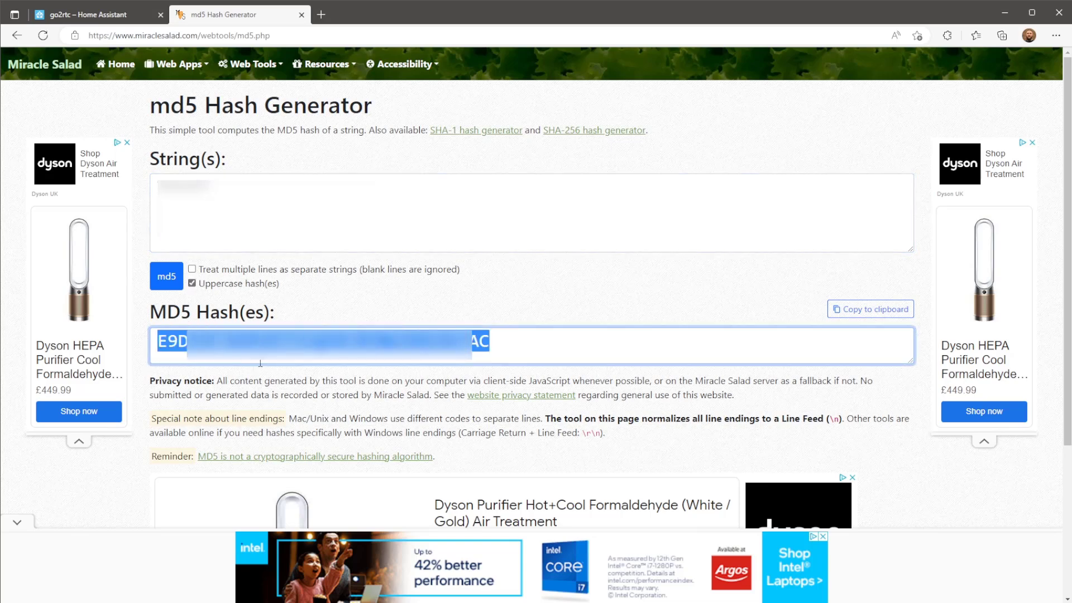
left_click(836, 311)
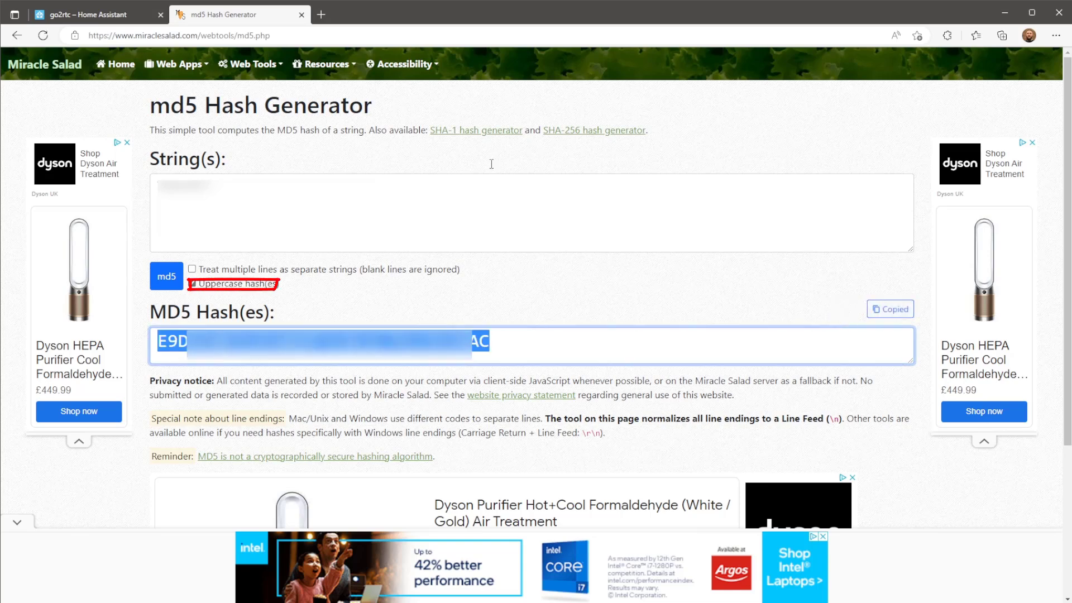
left_click(126, 17)
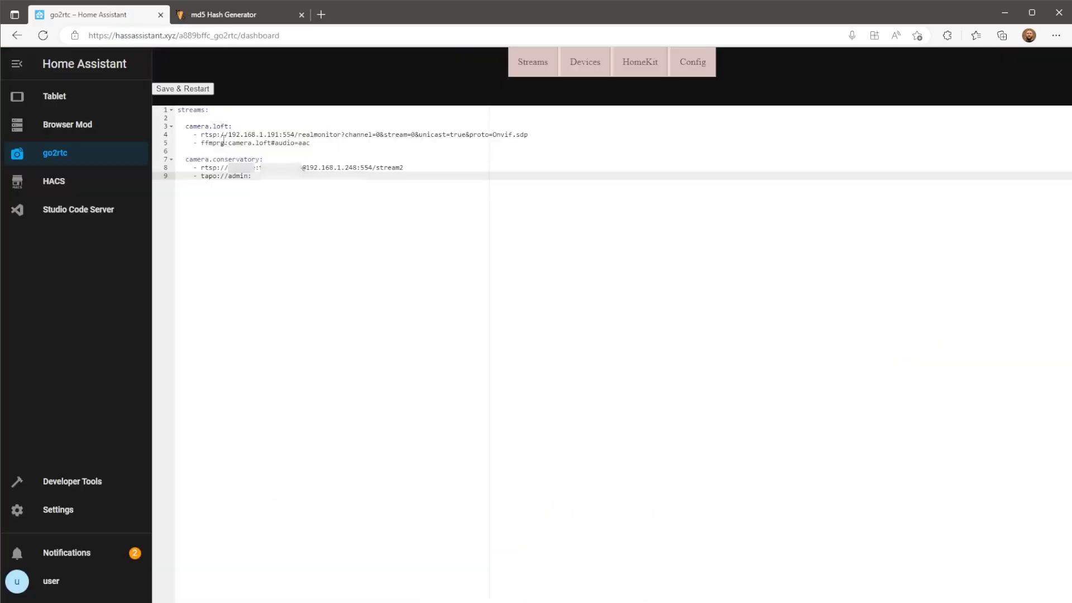
right_click(259, 176)
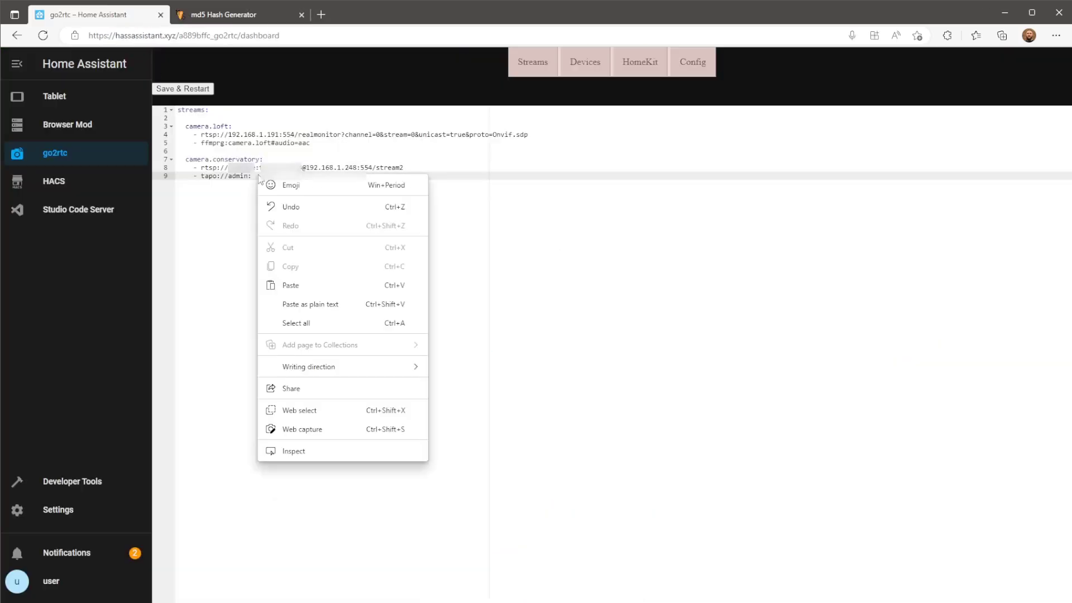
left_click(305, 285)
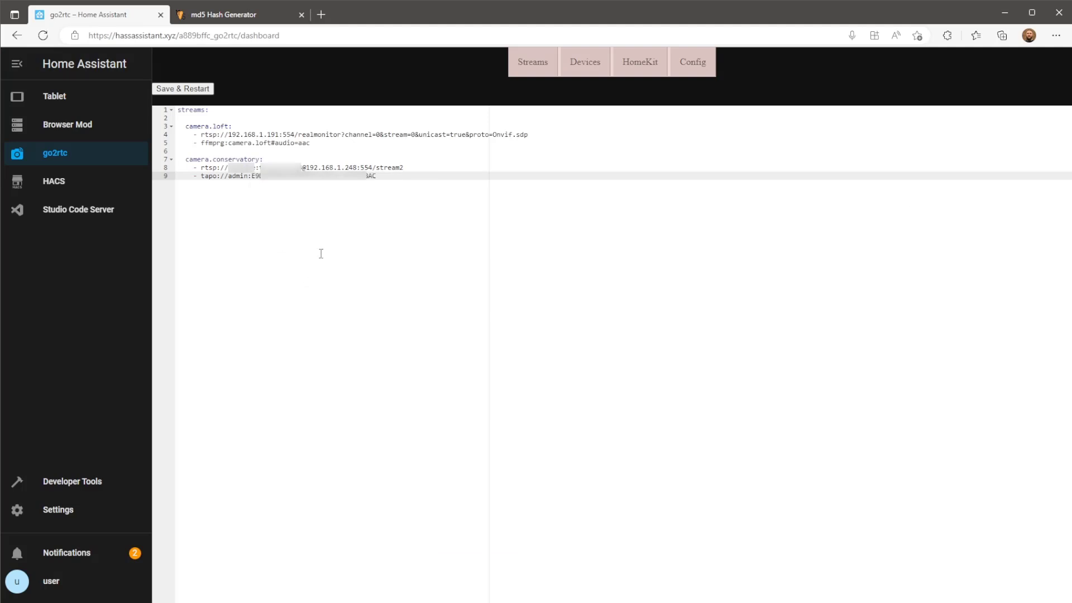
type("@192.168.1.248")
left_click(184, 89)
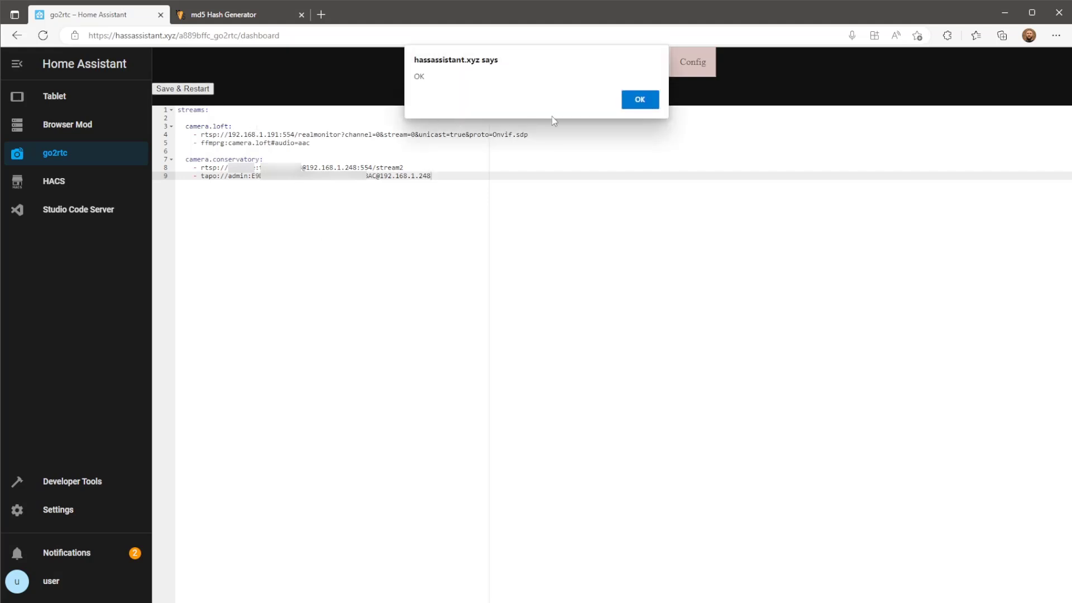
Dismiss the save confirmation, then play camera.conservatory's stream and two-way audio from the Streams list.
left_click(637, 105)
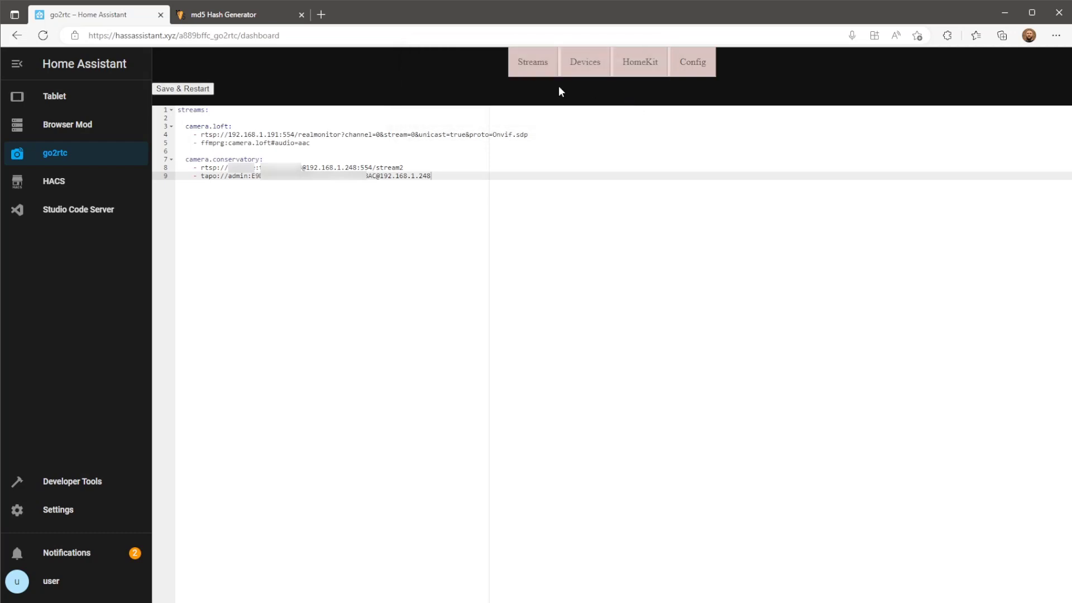
left_click(520, 71)
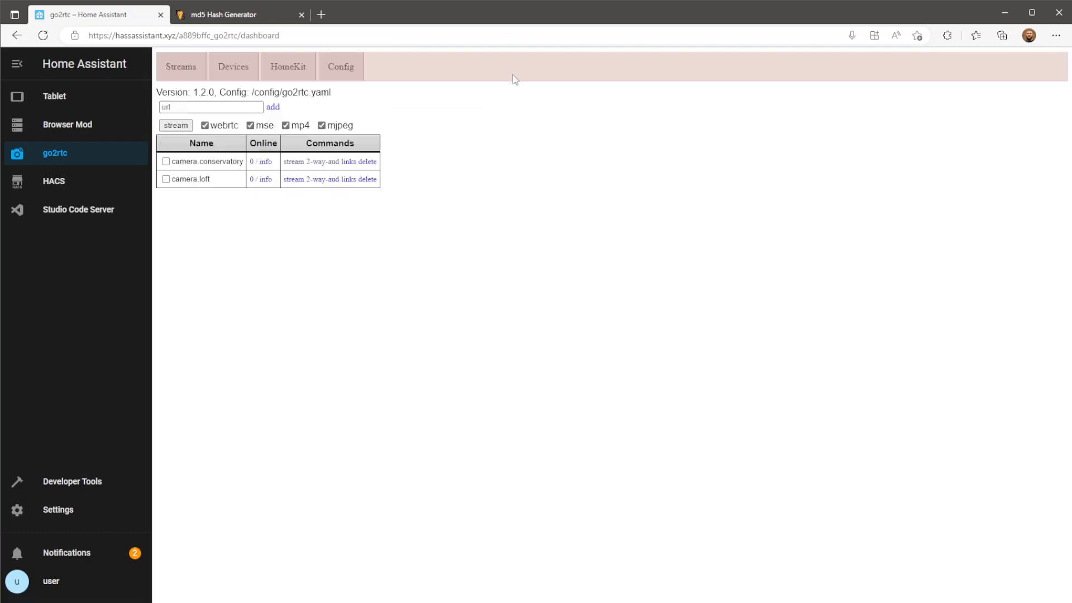
left_click(294, 162)
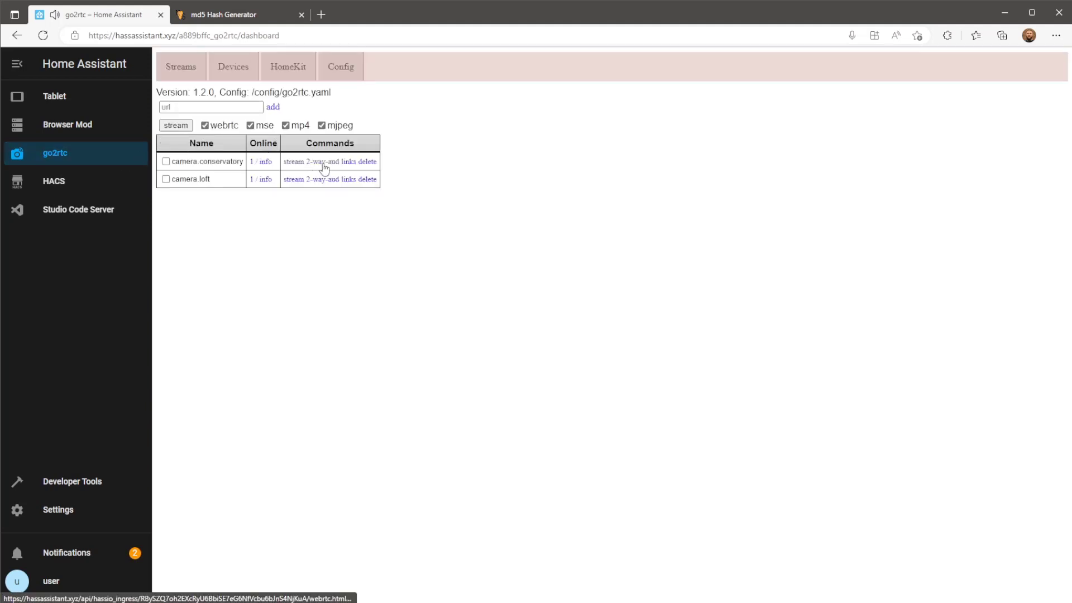
left_click(332, 167)
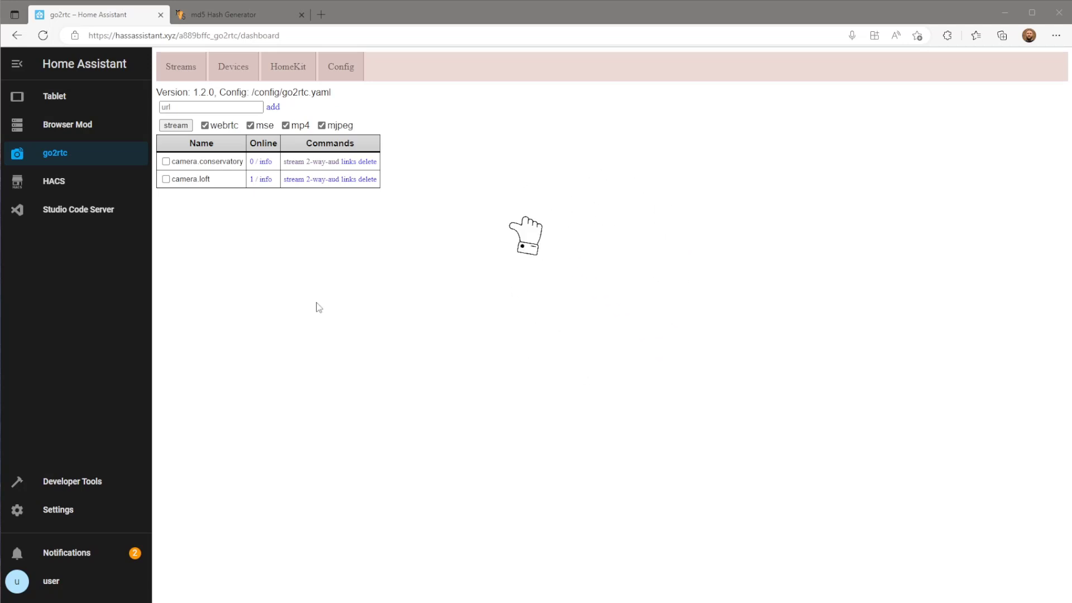
Start adding a new integration, searching 'camer' and choosing Generic Camera.
left_click(45, 516)
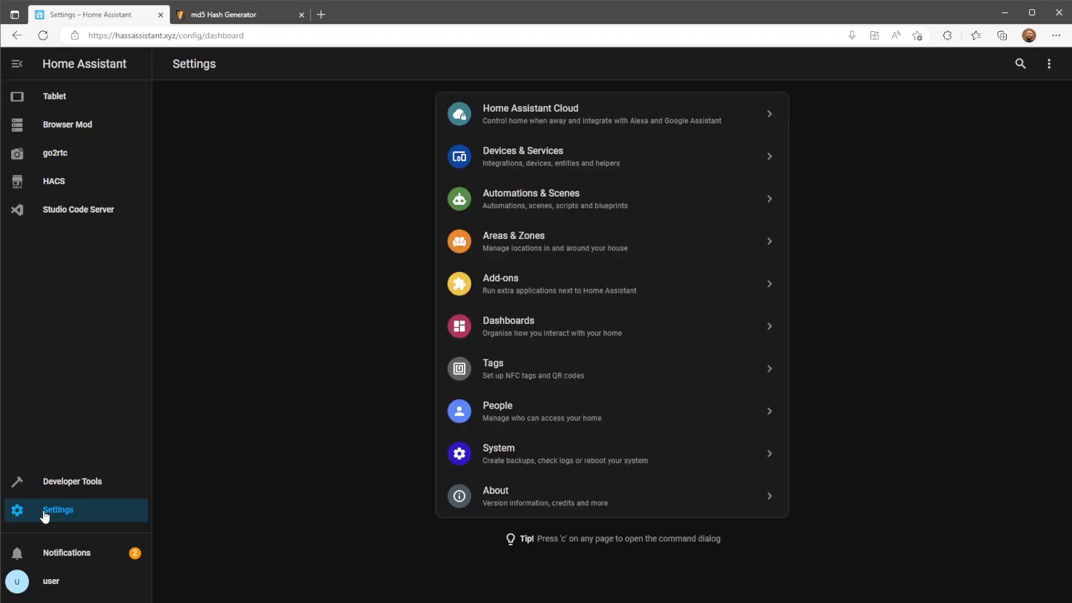
left_click(613, 165)
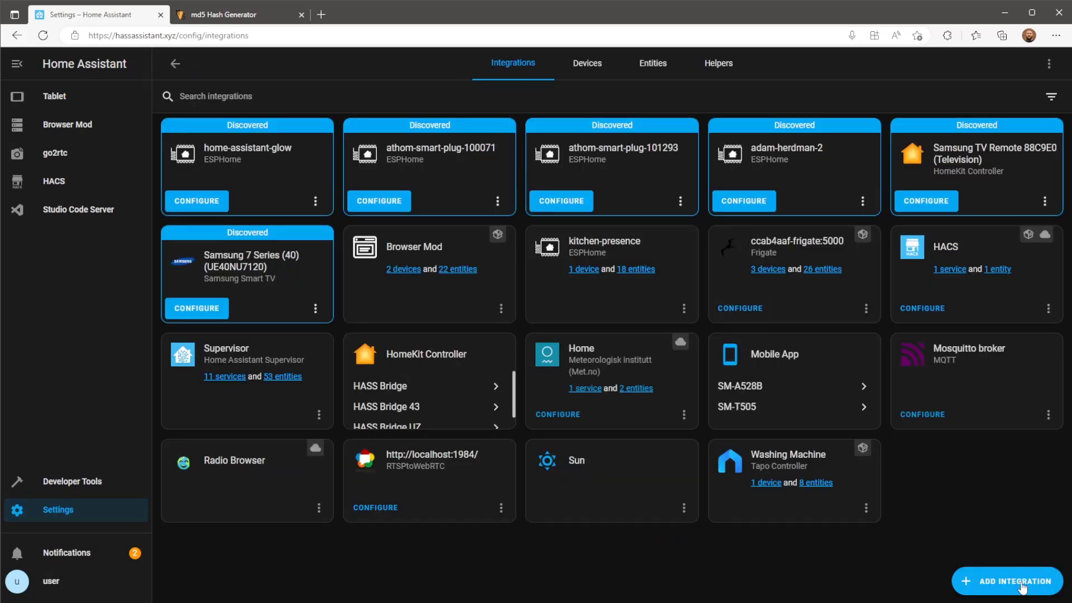
left_click(1022, 585)
type("camer")
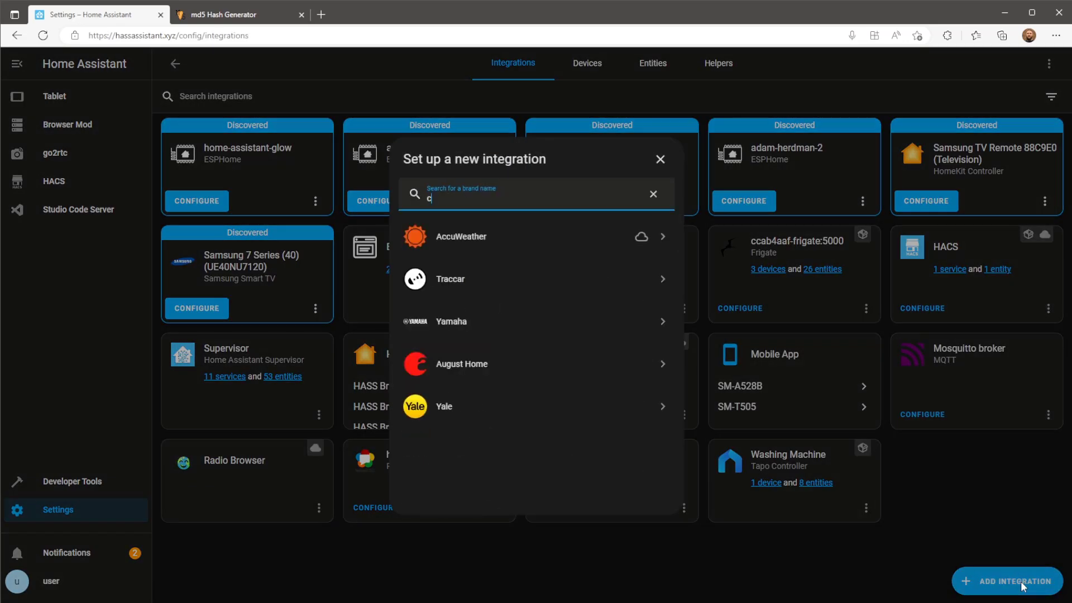
left_click(577, 241)
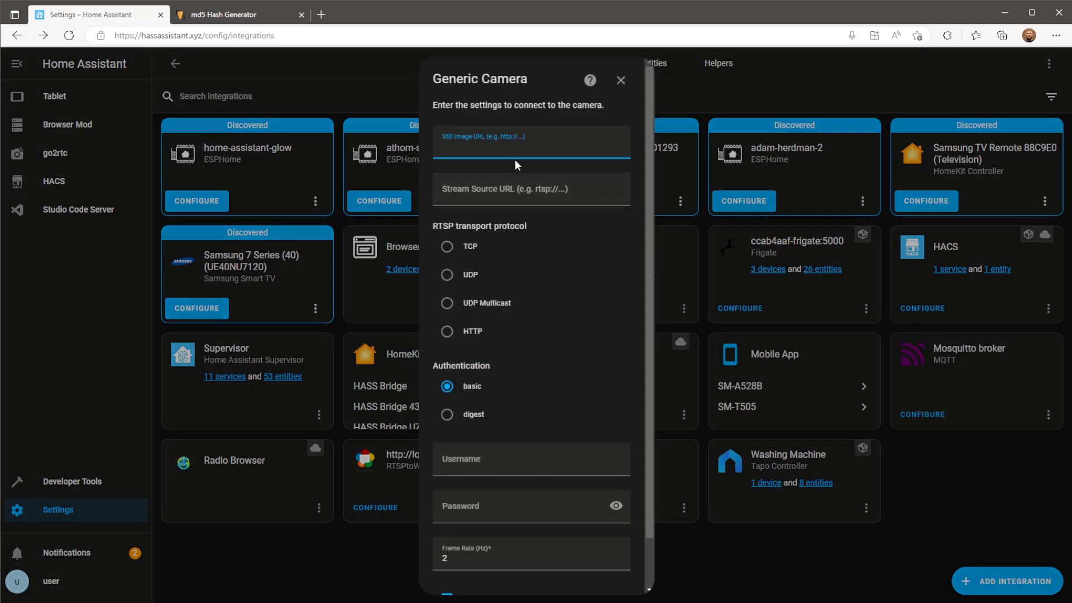
Set the stream source to rtsp://localhost:8554/camera.conservatory and submit the camera settings.
left_click(517, 188)
type("rtsp://localhost")
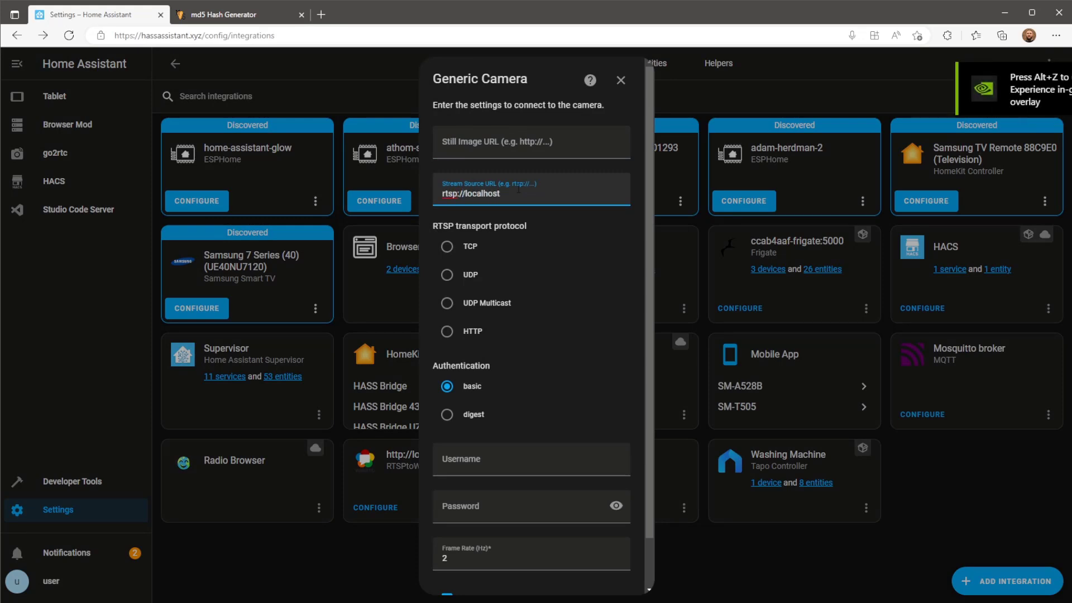
type(":8554/camera.")
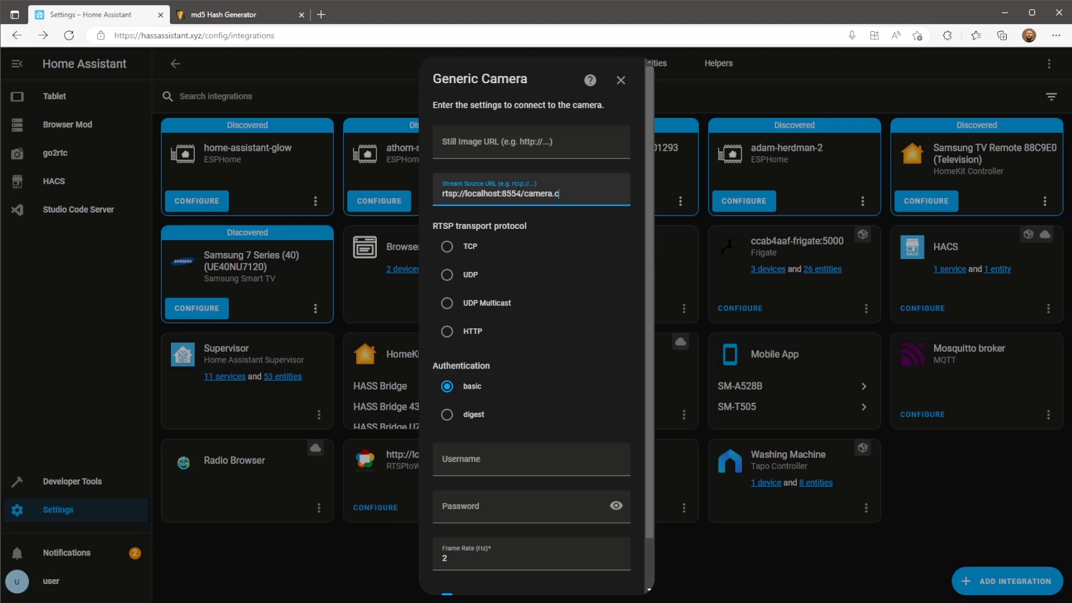
type("conservatory")
scroll(622, 400, "down", 2)
left_click(615, 580)
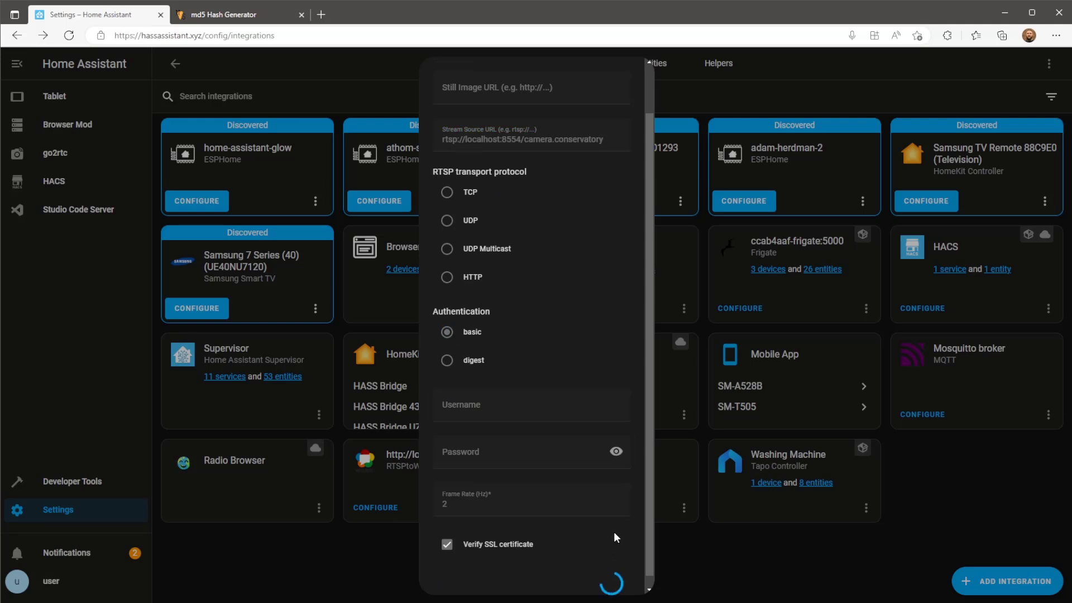
Approve the preview image and finish creating the localhost Generic Camera.
left_click(448, 342)
left_click(640, 380)
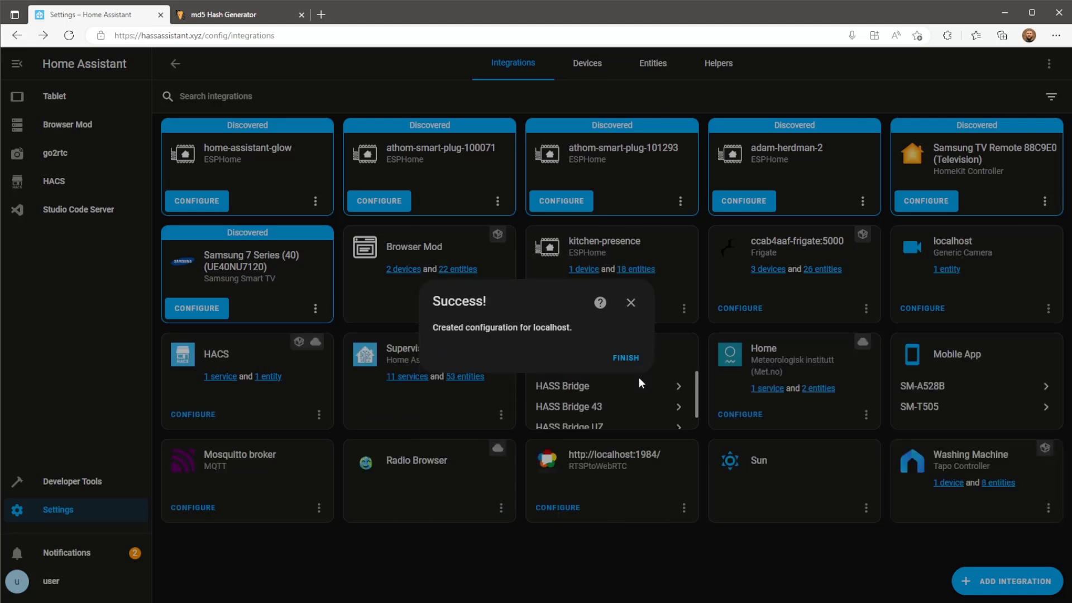
left_click(625, 359)
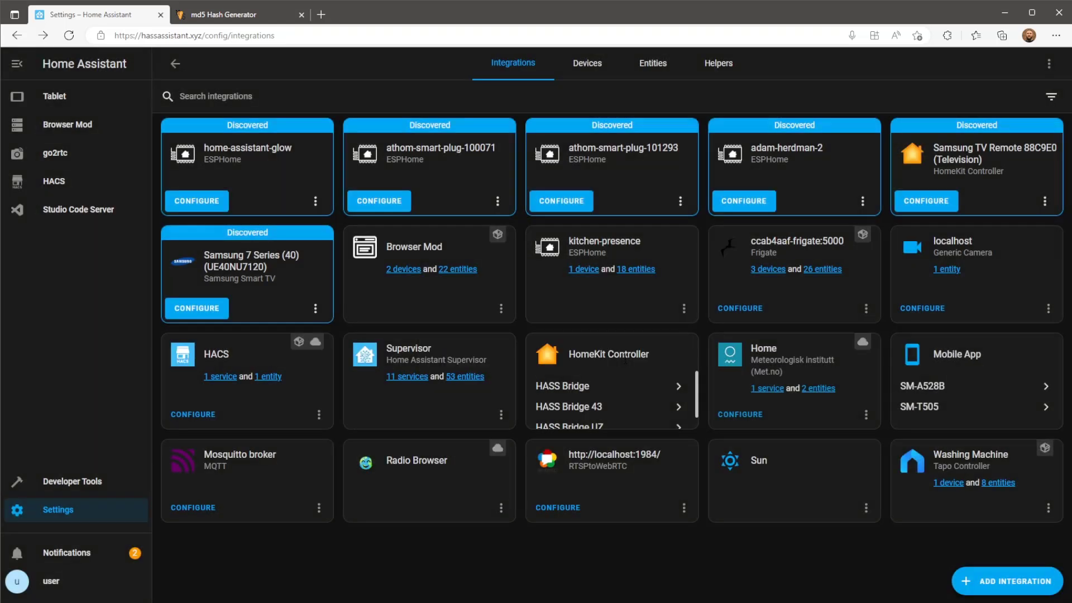
Check the camera.localhost entity's live feed, then close the view.
left_click(944, 272)
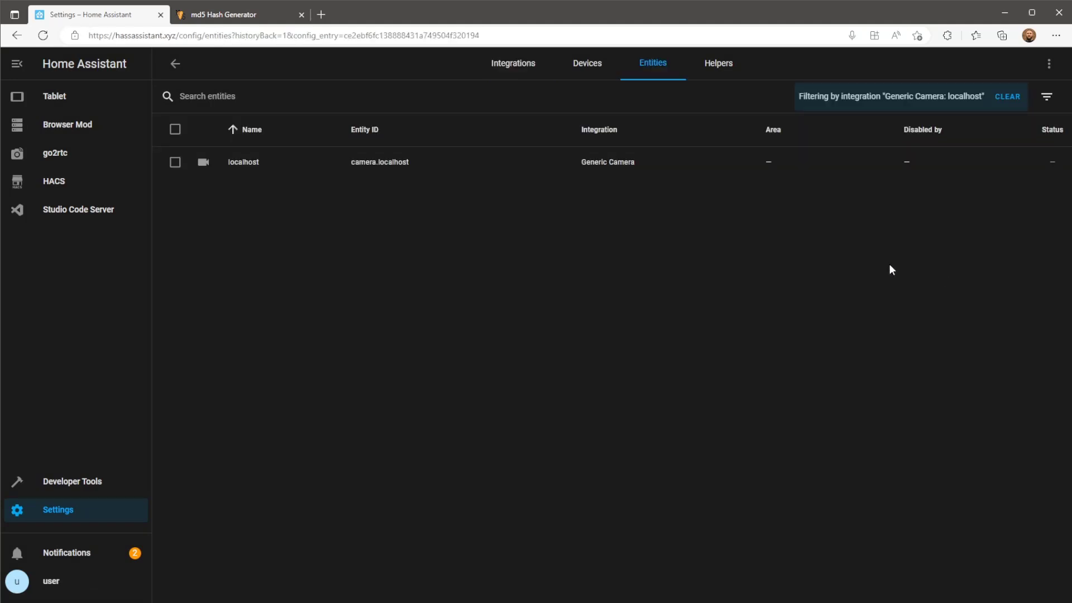
left_click(433, 171)
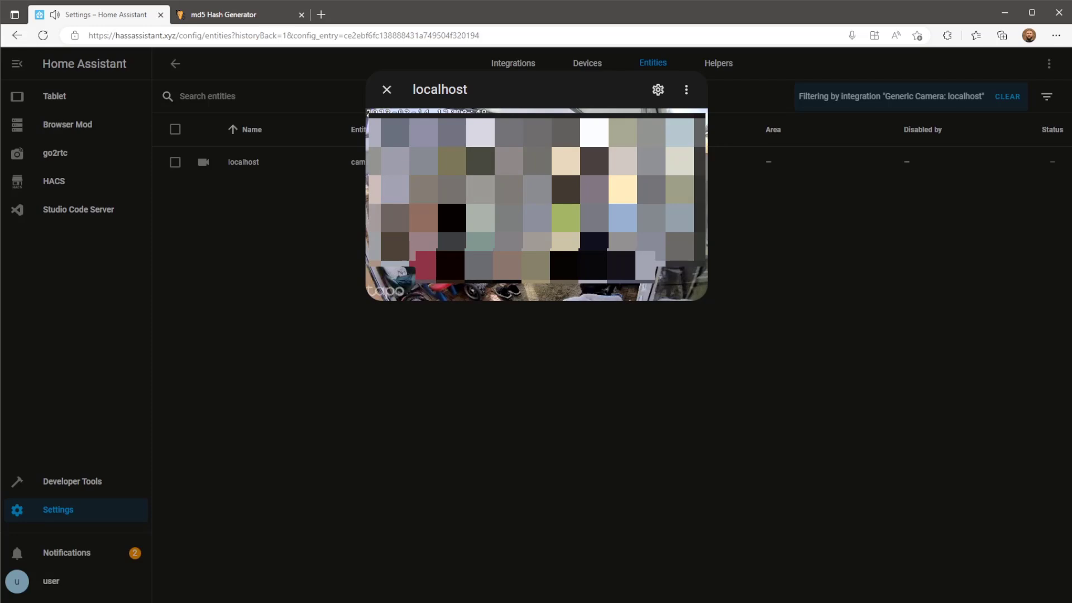
left_click(883, 371)
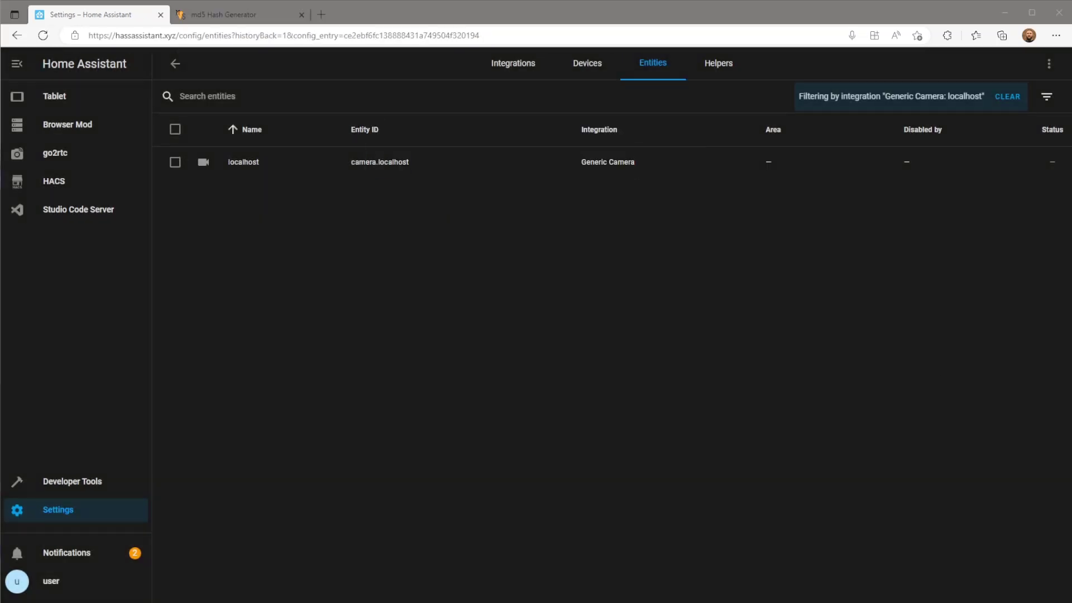
Rename the localhost Generic Camera entry to 'Conservatory'.
left_click(177, 65)
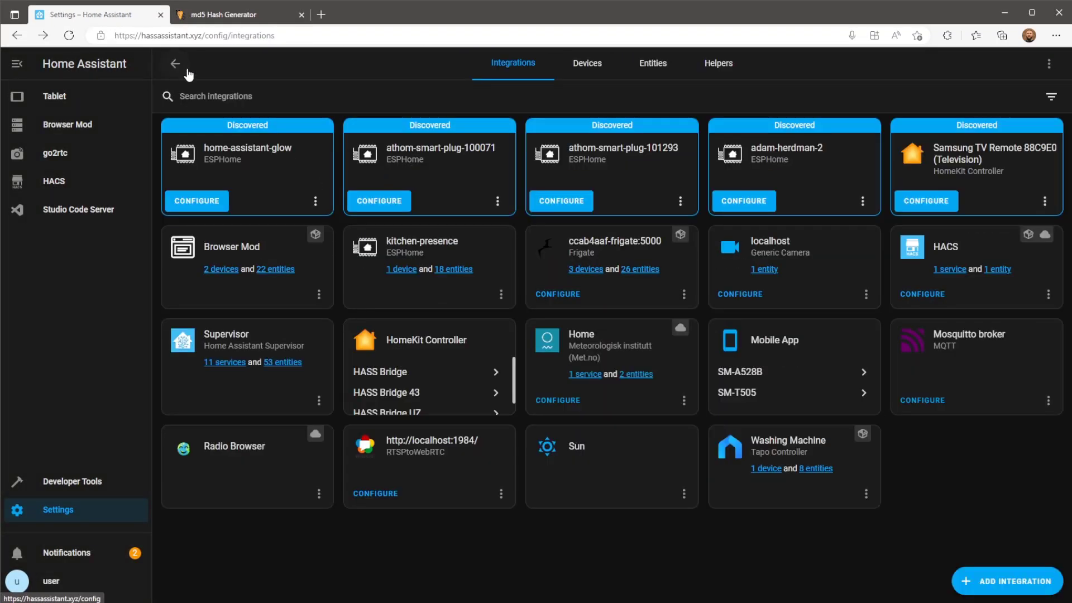
left_click(866, 296)
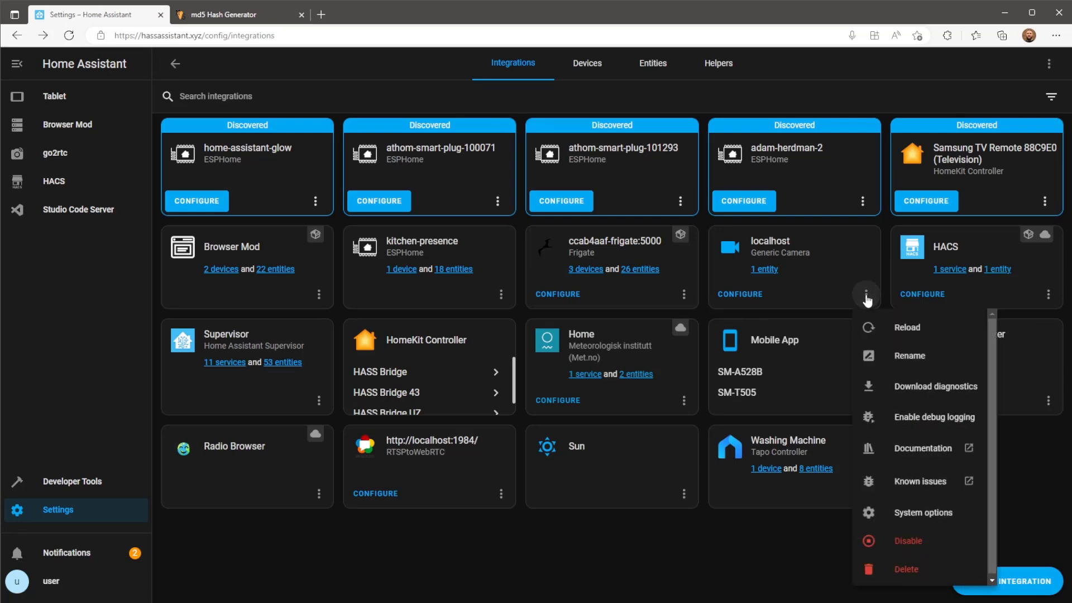
left_click(913, 356)
left_click_drag(478, 329, 414, 327)
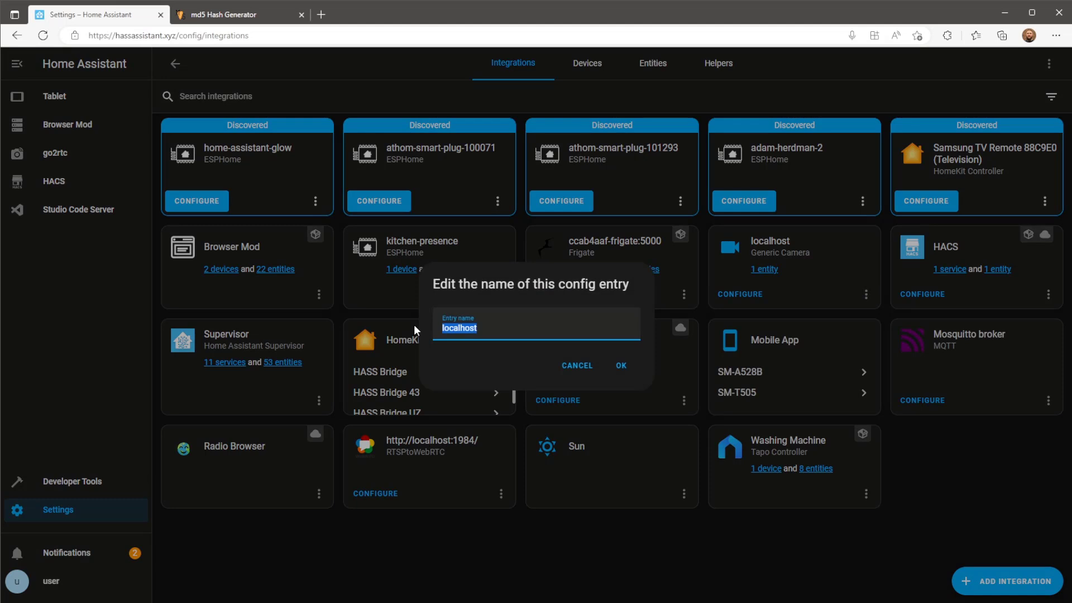
type("Conservatory")
key("Return")
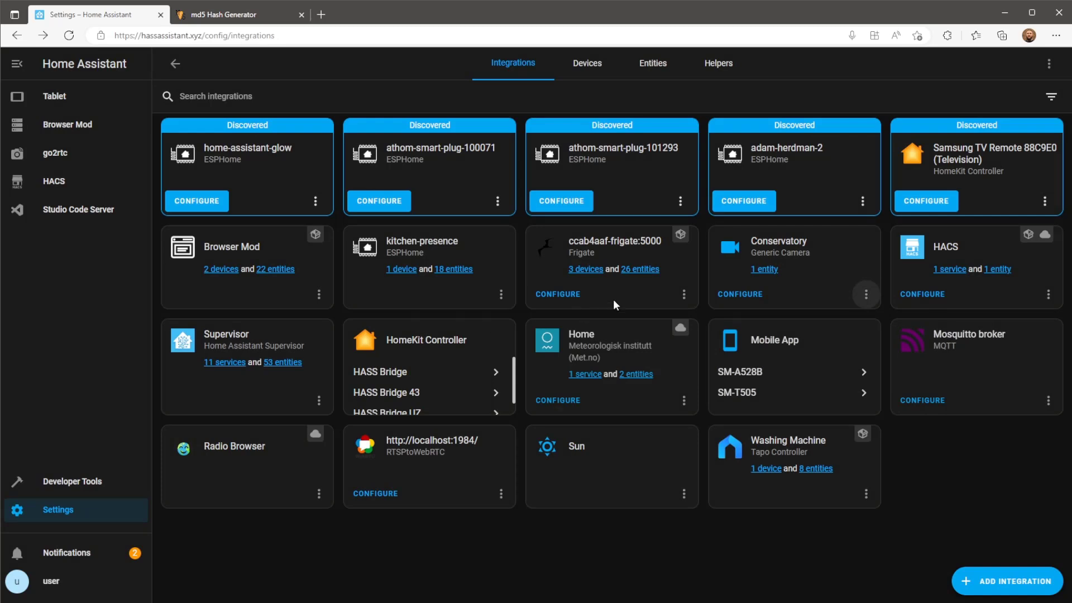
Change the camera entity ID from camera.localhost to camera.conservatory and update it.
left_click(763, 270)
left_click(381, 163)
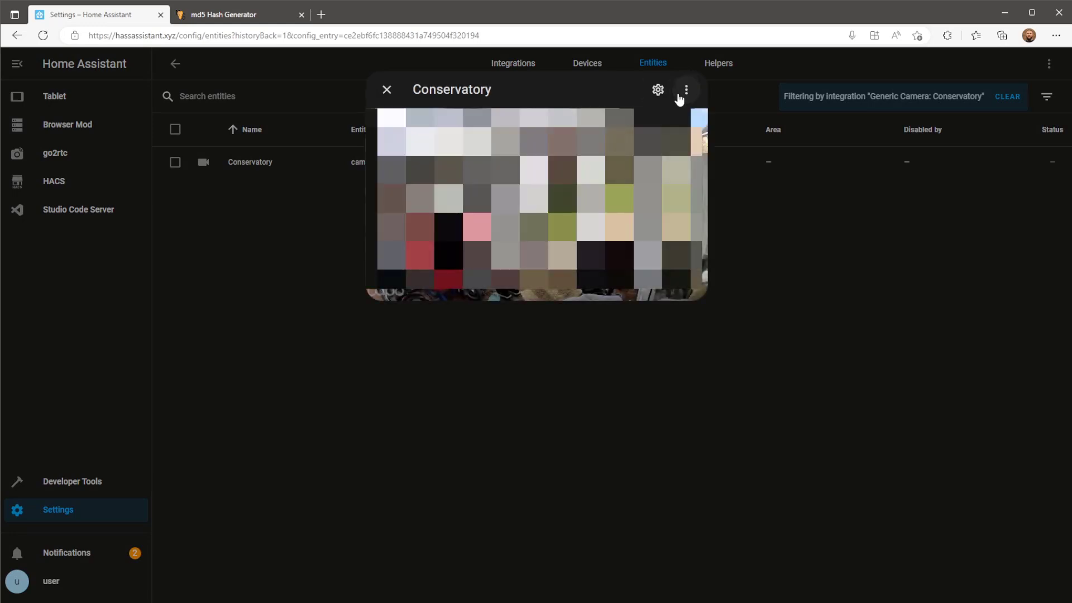
left_click(659, 94)
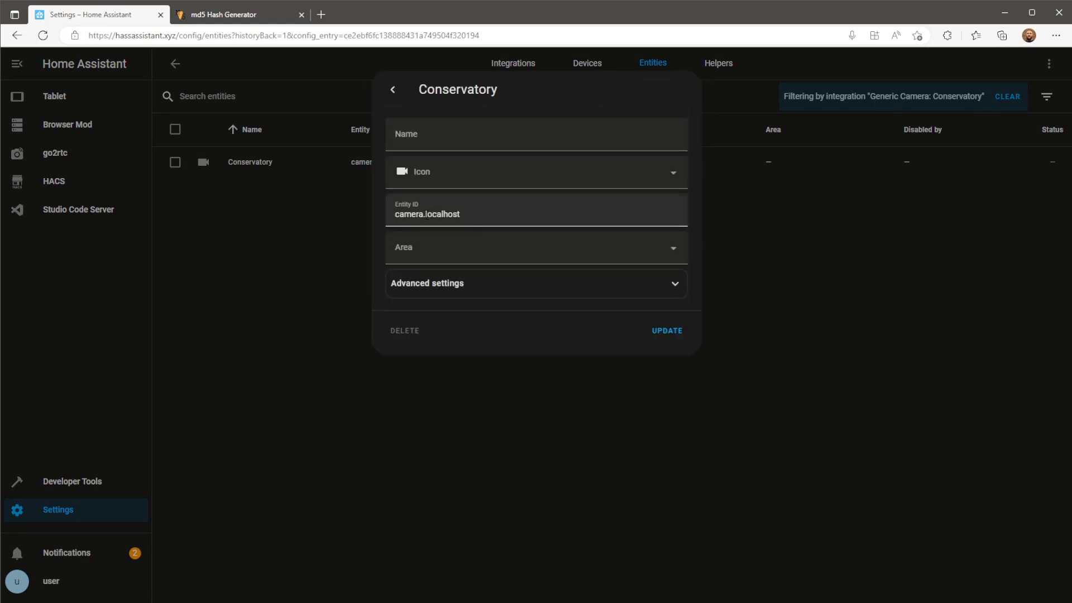
left_click_drag(426, 215, 540, 215)
type(".conservatory")
left_click(671, 334)
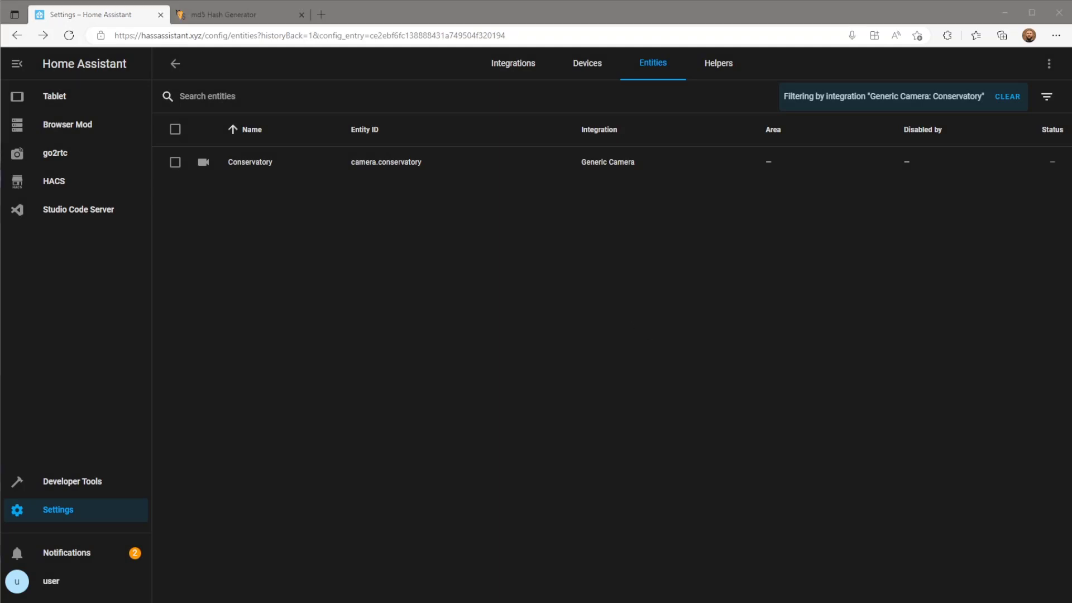
Copy the link address of camera.conservatory's 2-way-aud link from the go2rtc dashboard.
left_click(90, 154)
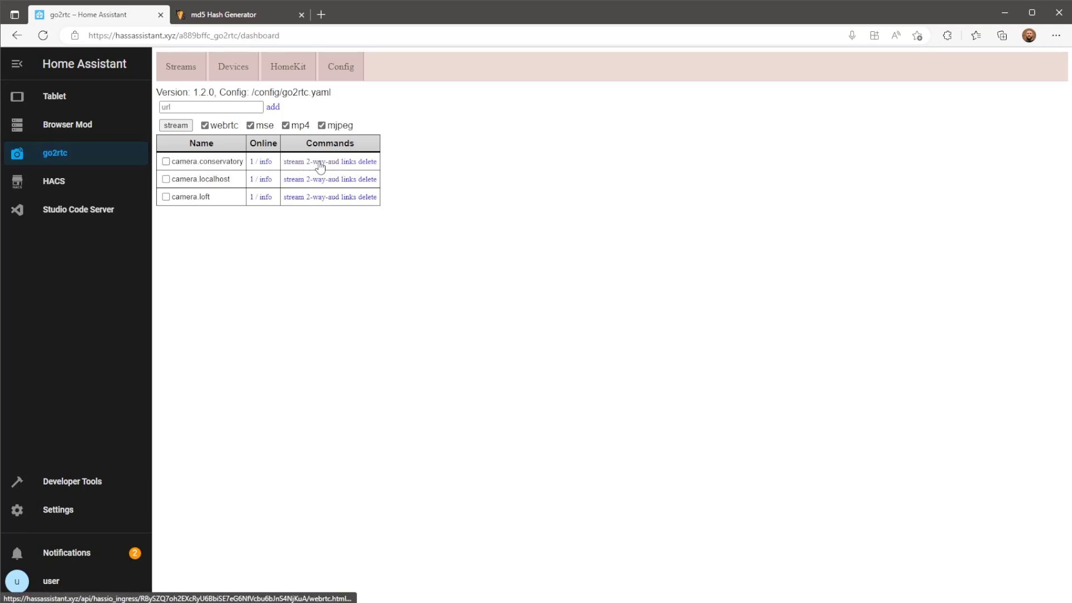
right_click(319, 162)
left_click(366, 272)
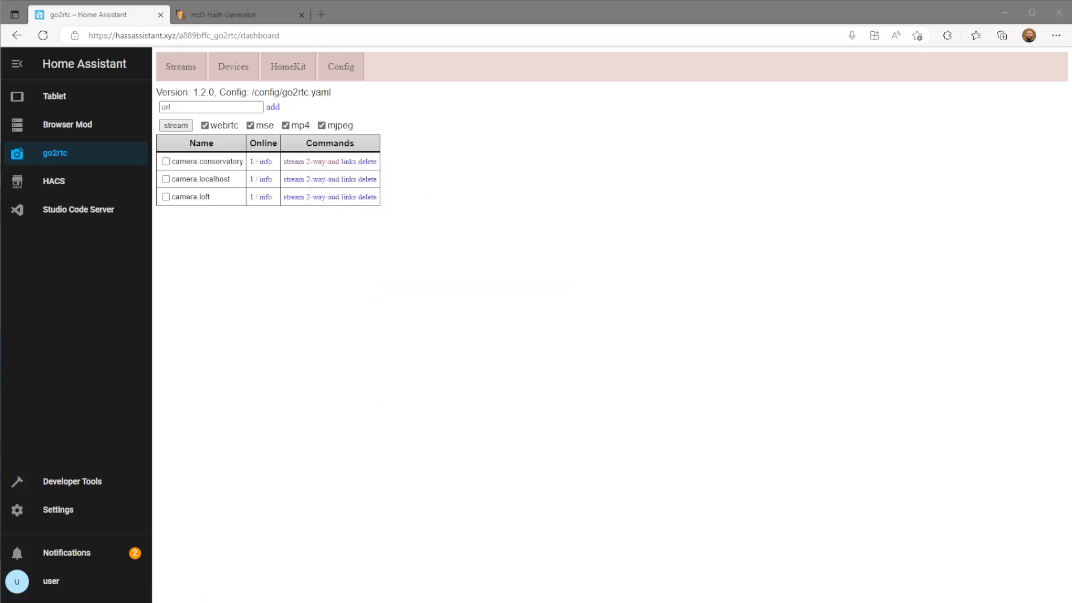
Put the Tablet dashboard's Cameras view into edit mode and check its c1 grid-template-areas without changes.
left_click(77, 98)
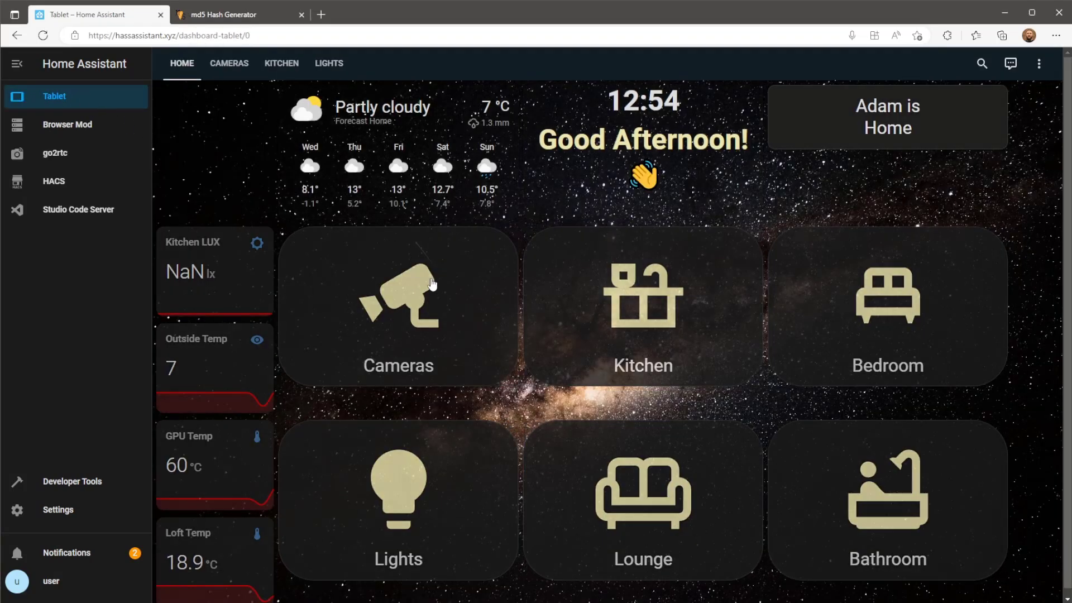
left_click(450, 308)
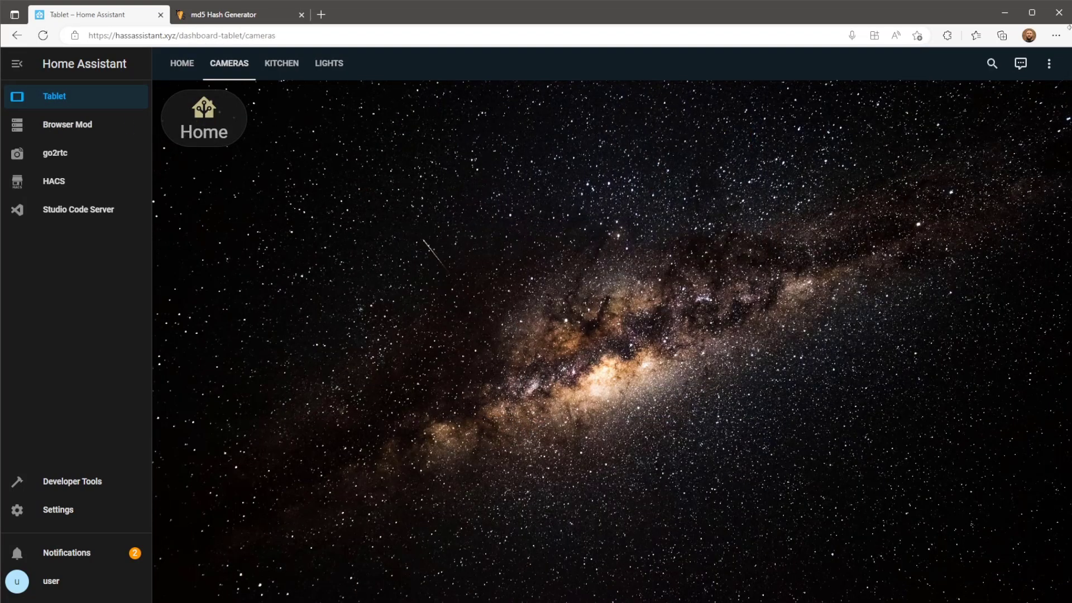
left_click(1049, 65)
left_click(1045, 100)
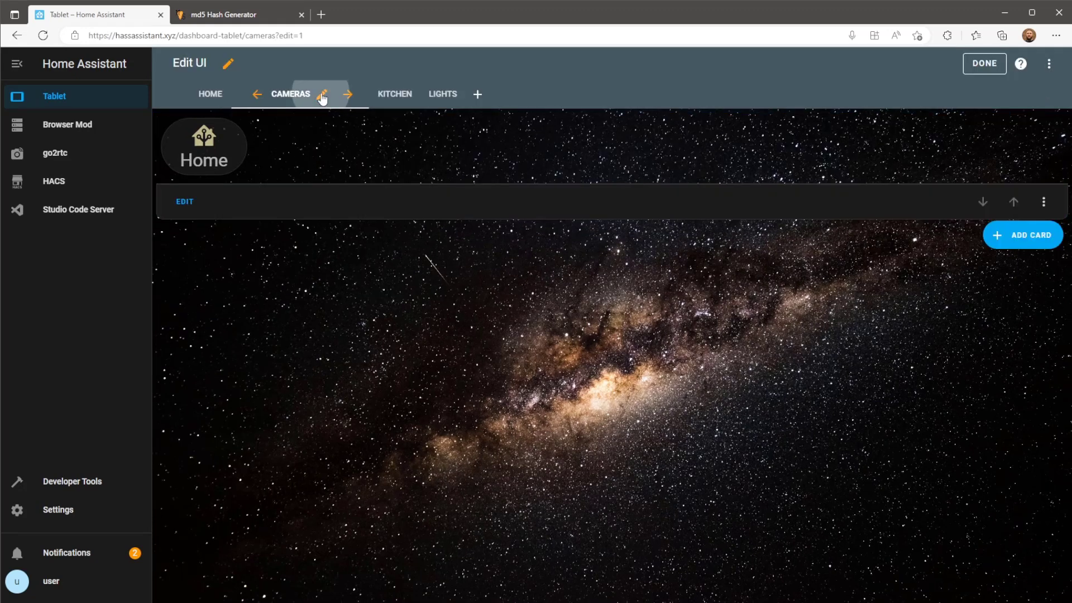
left_click(322, 96)
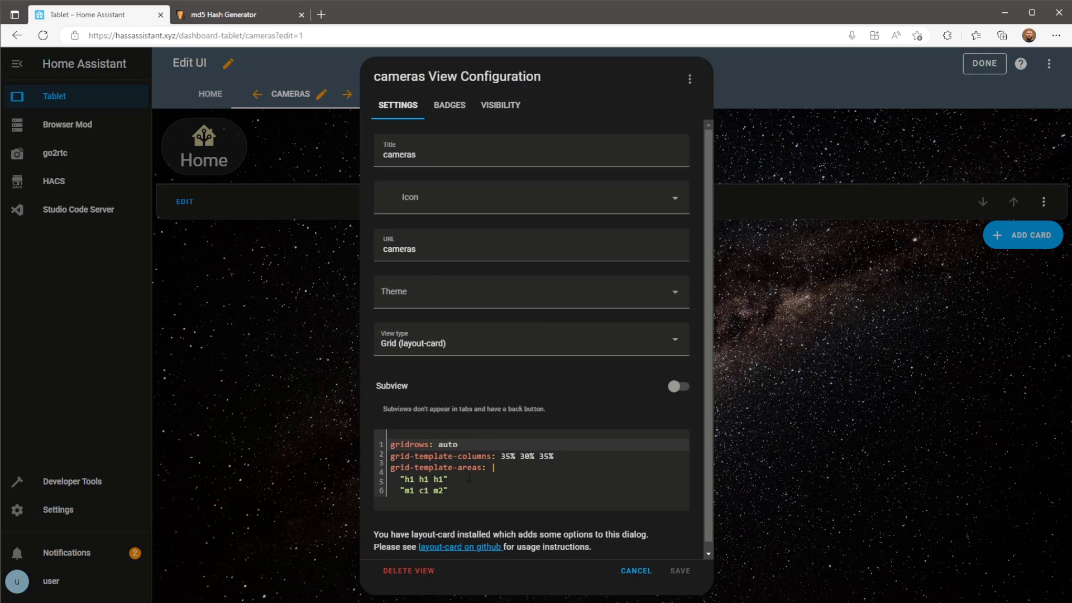
left_click(424, 490)
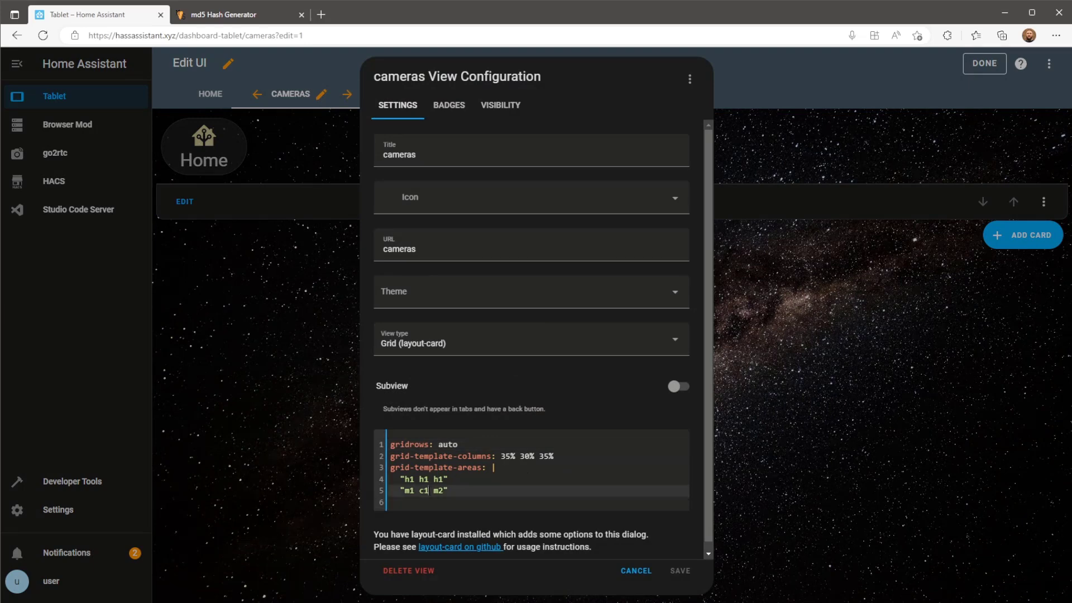
double_click(424, 491)
left_click(631, 569)
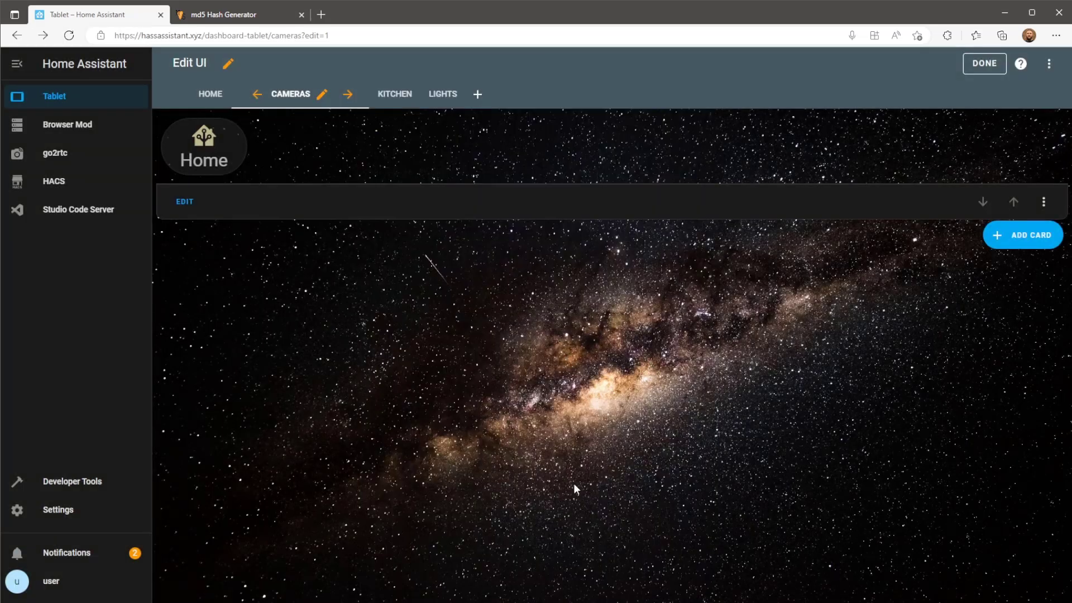
Add a Picture Elements card with 'view_layout: grid-area: c1' in its YAML and save it.
left_click(1043, 238)
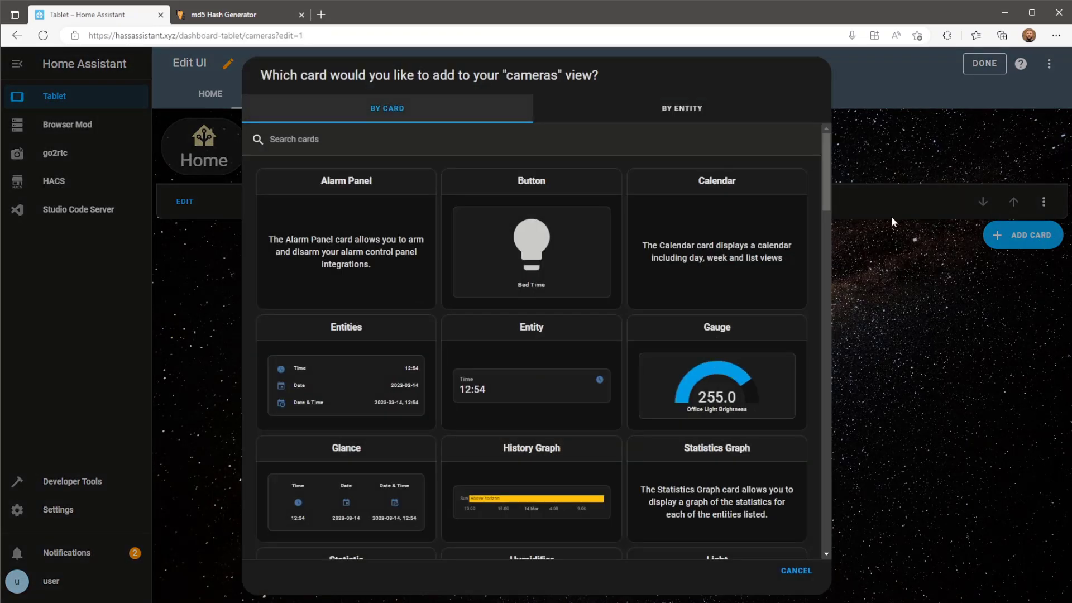
type("pictur")
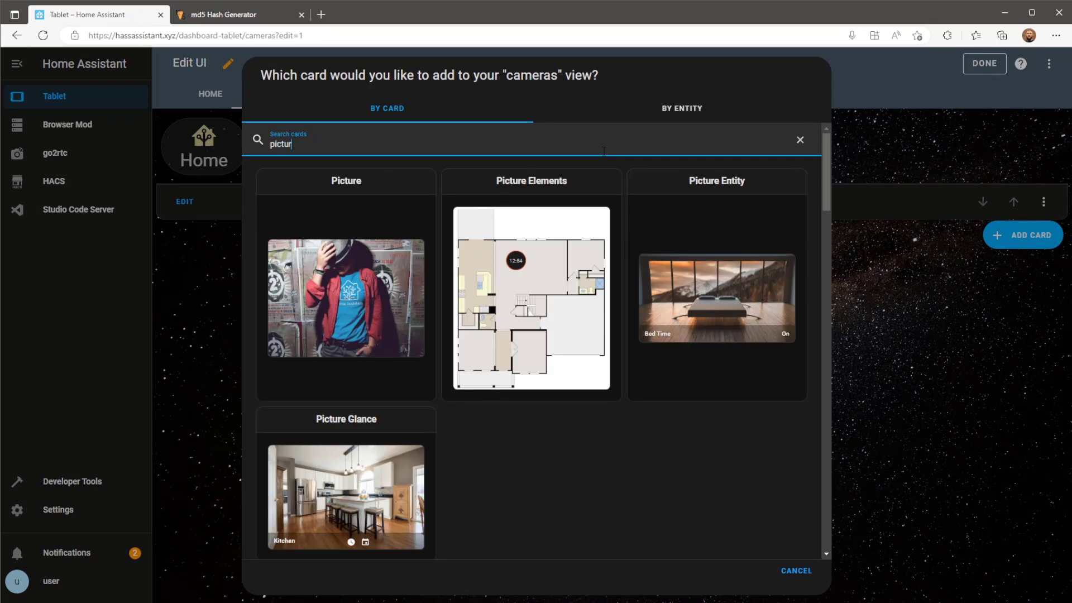
left_click(582, 204)
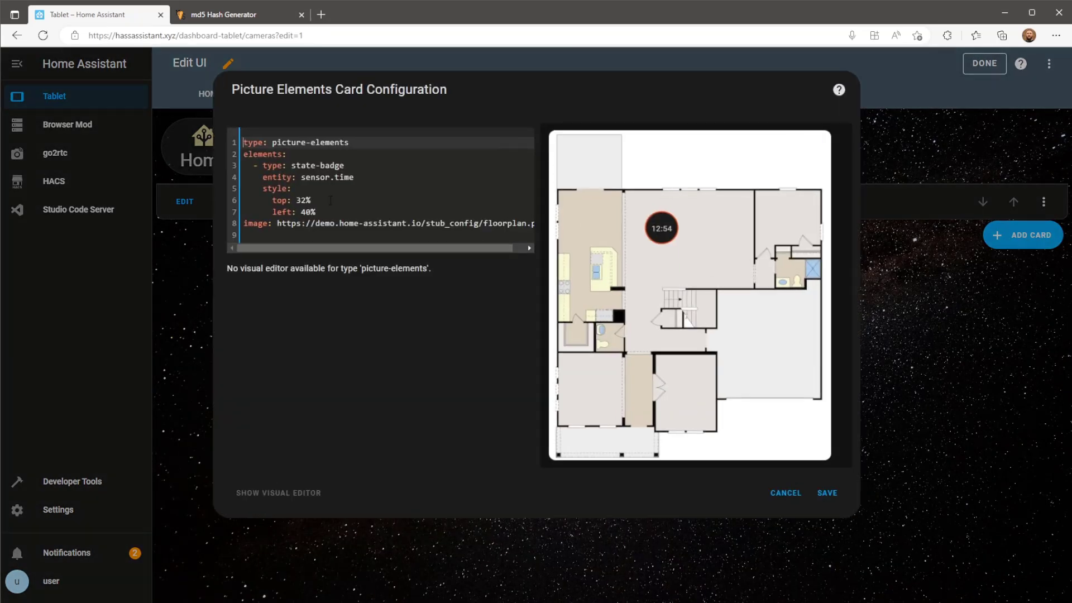
left_click(326, 236)
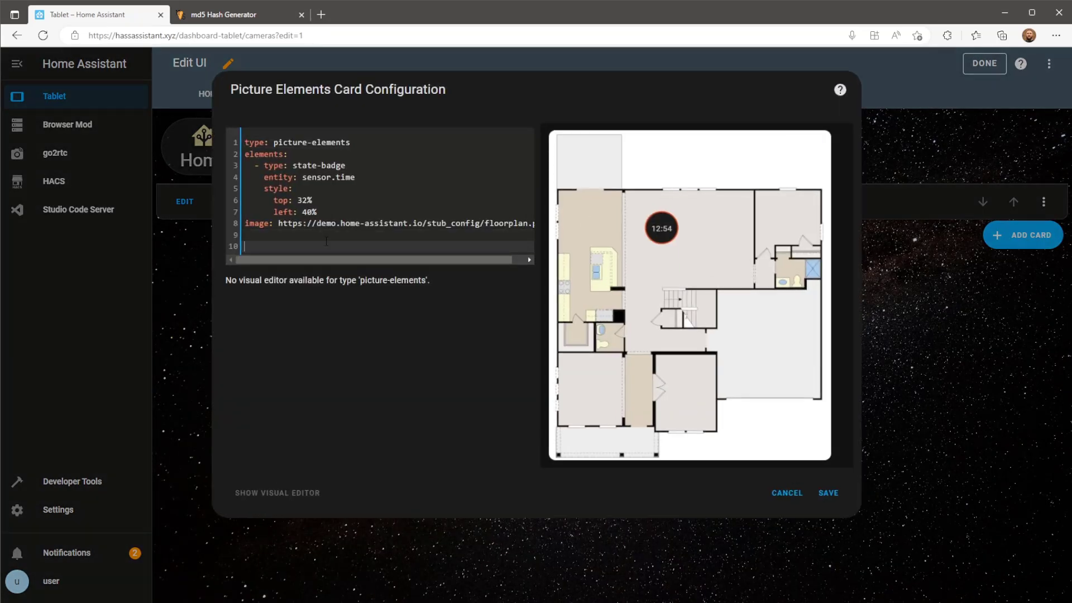
key("Return")
type("view_layout:")
key("Return")
type("grid-area: c1")
left_click(816, 496)
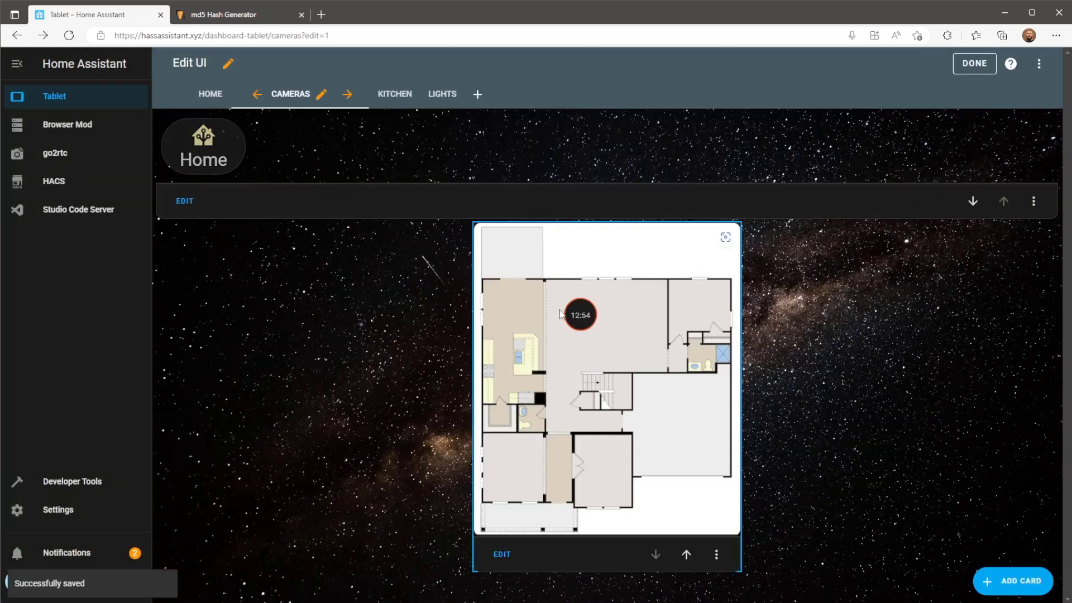
Reopen the floorplan card's YAML and delete the sample elements and image lines.
left_click(501, 556)
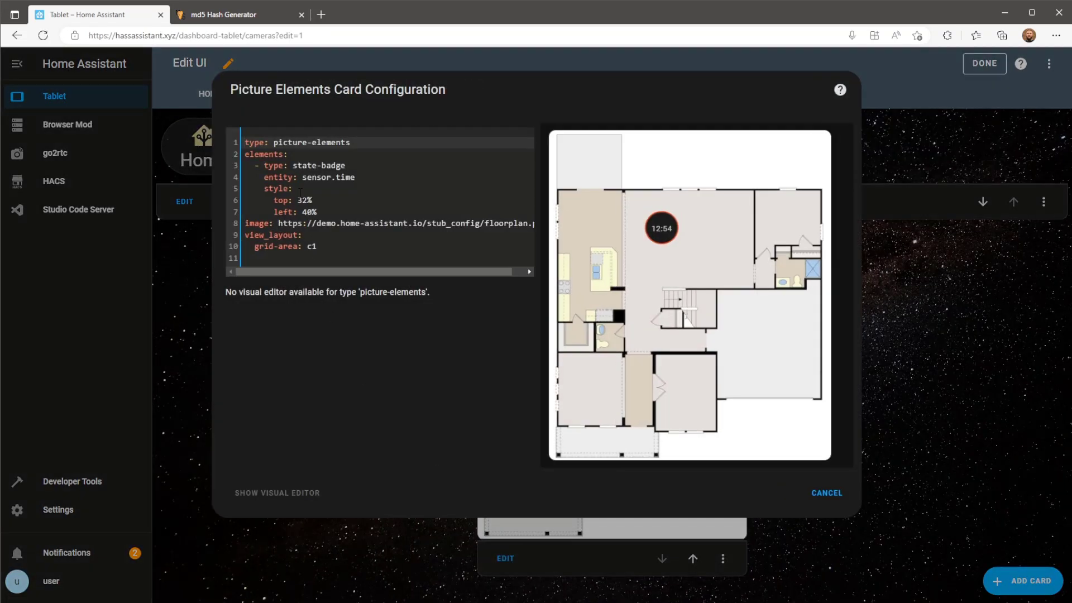
left_click(246, 234)
key("Return")
key("Return")
left_click_drag(245, 234, 245, 165)
key("BackSpace")
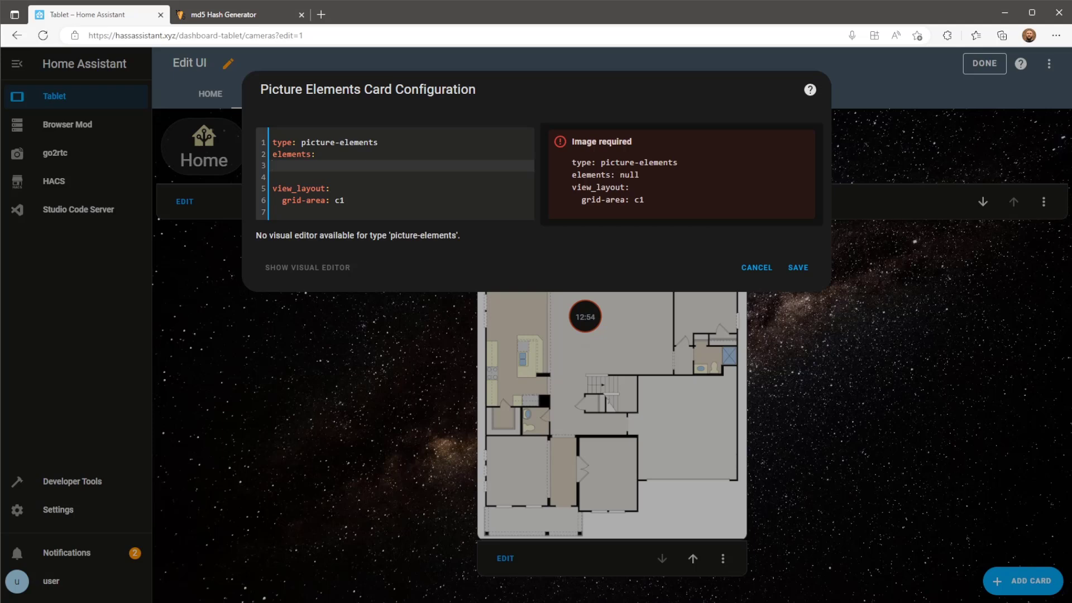
Set the card's camera_image to camera.conservatory with camera_view: live.
left_click(416, 144)
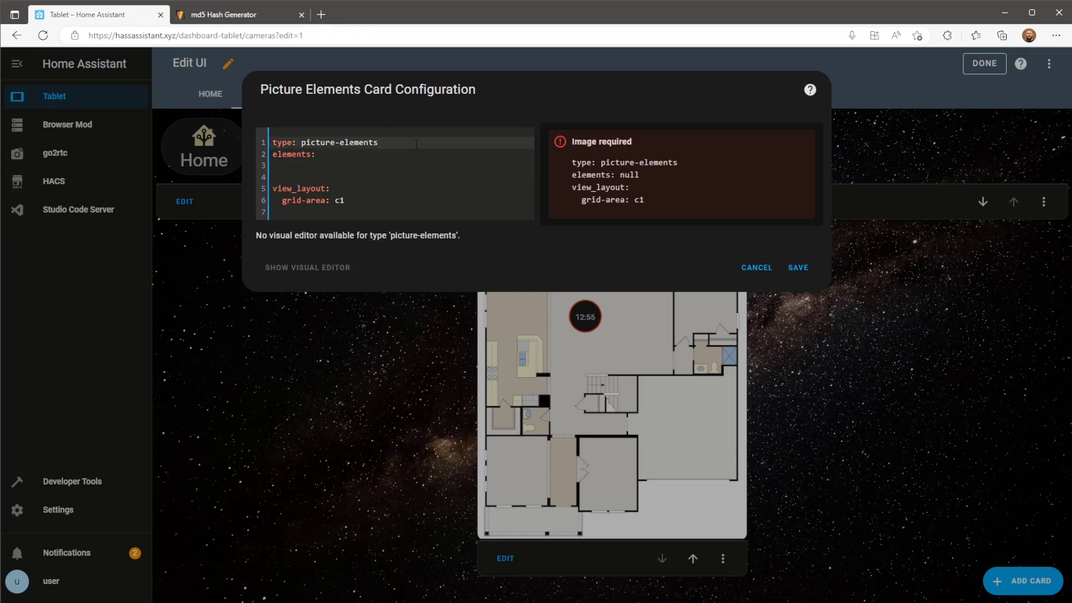
key("Return")
type("camera")
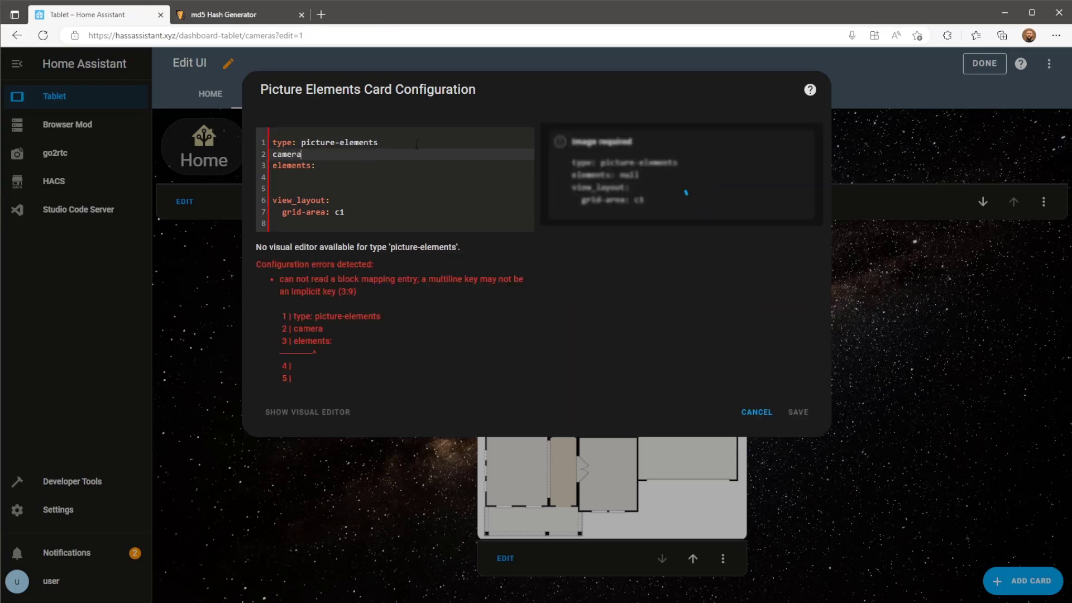
type("_ima")
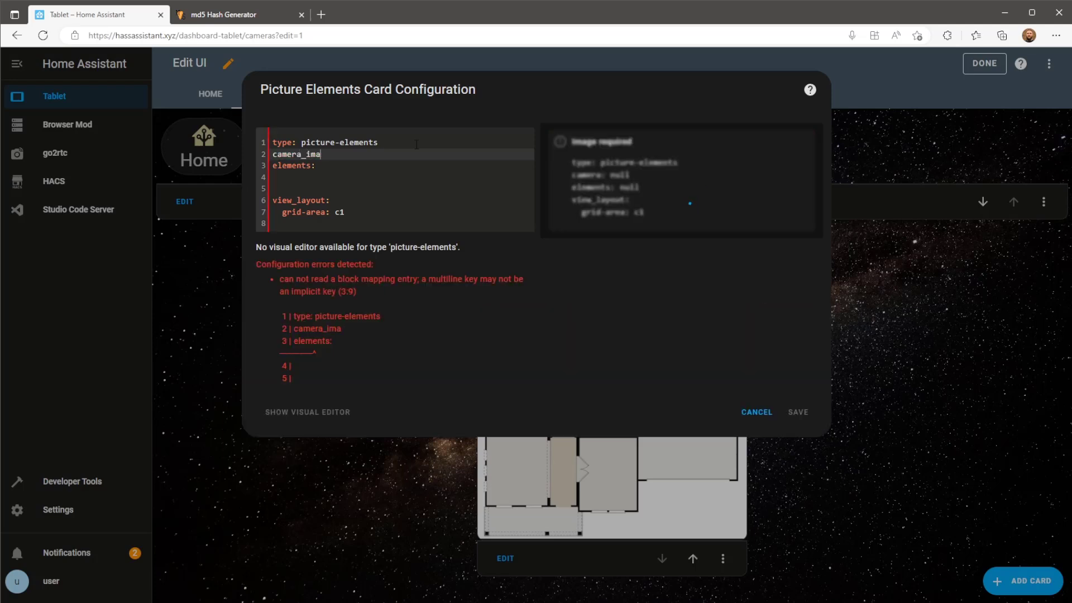
type("ge: camera.")
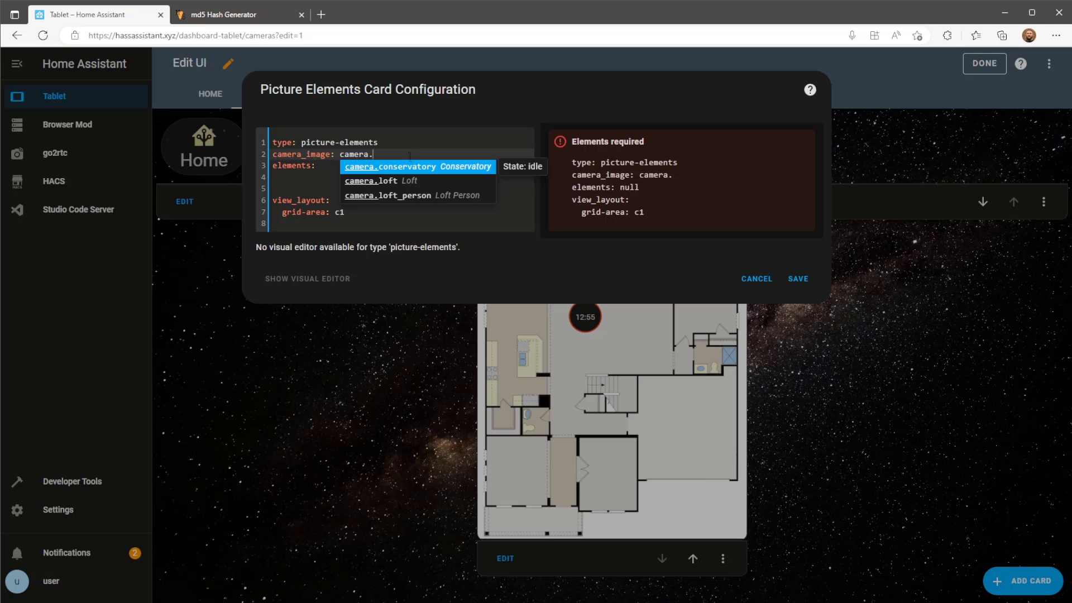
left_click(408, 167)
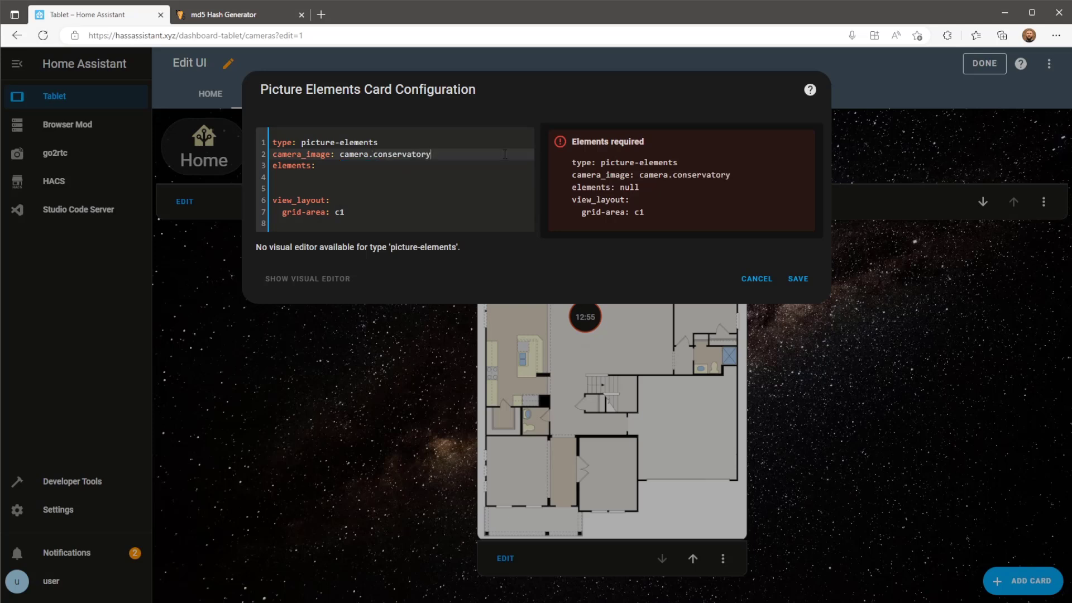
key("Return")
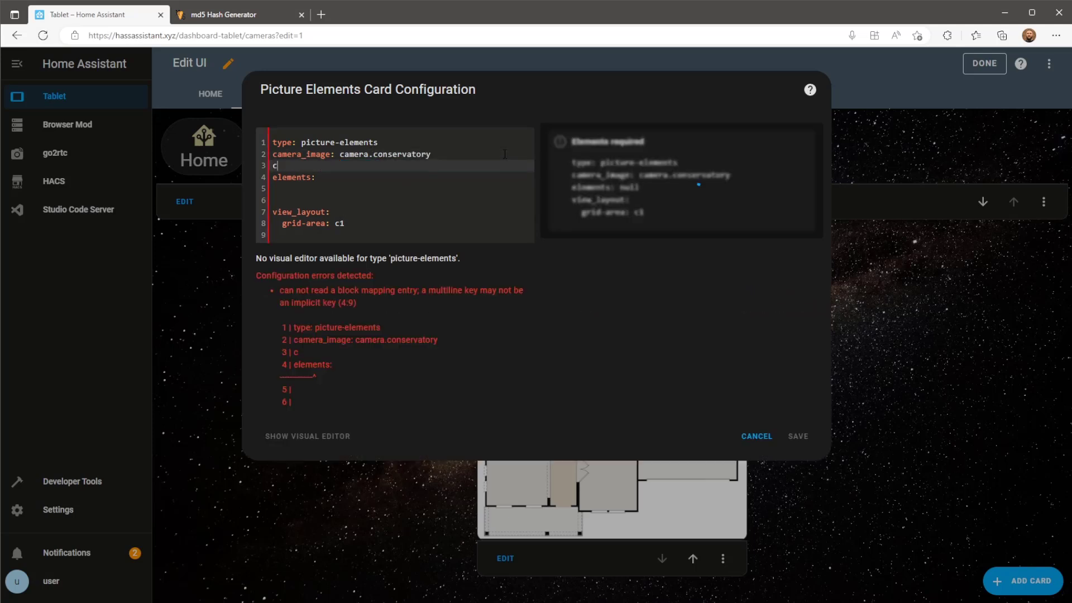
type("amera_view: live")
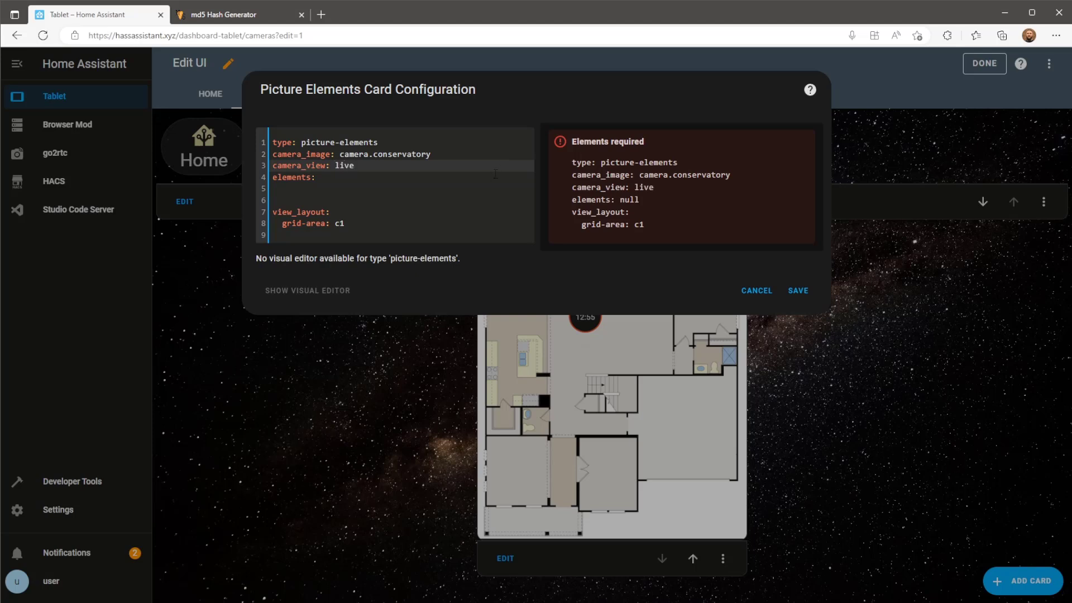
Add an icon element under elements using mdi:arrow-expand-all.
left_click(462, 182)
left_click(472, 193)
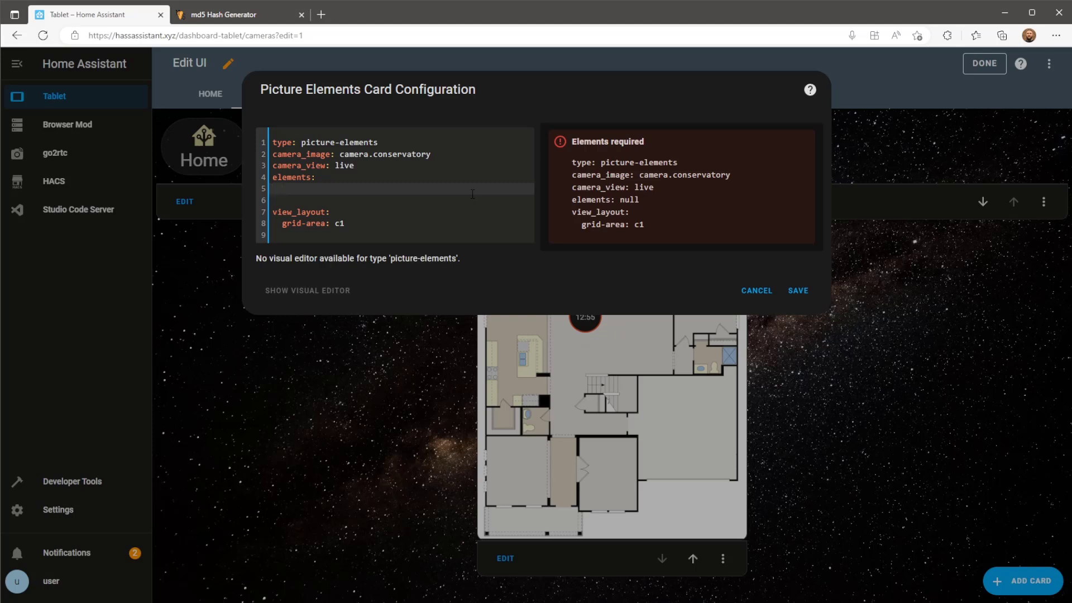
type("- ")
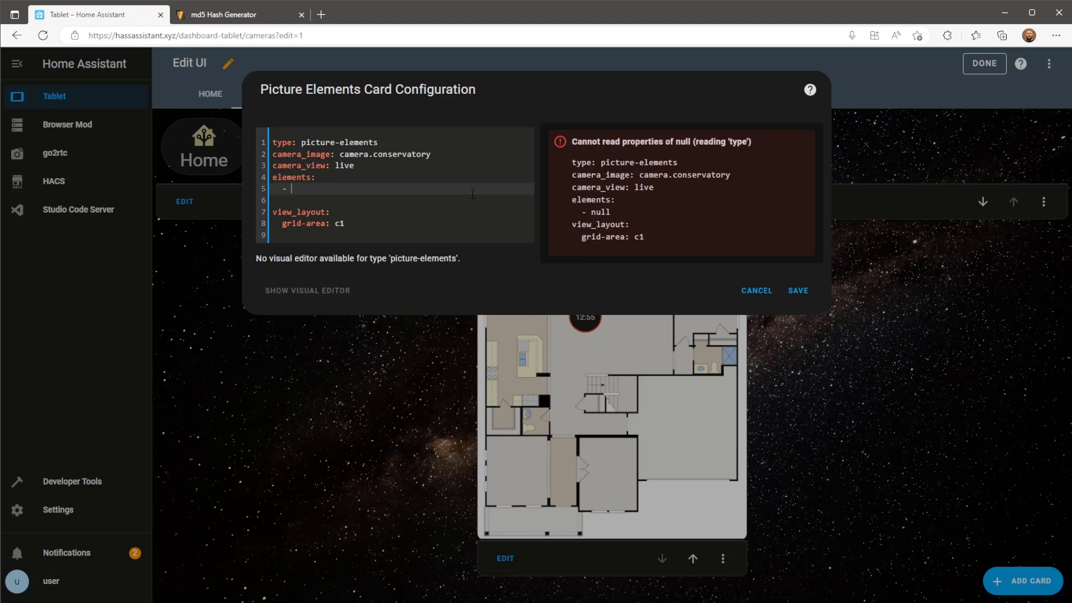
type("type")
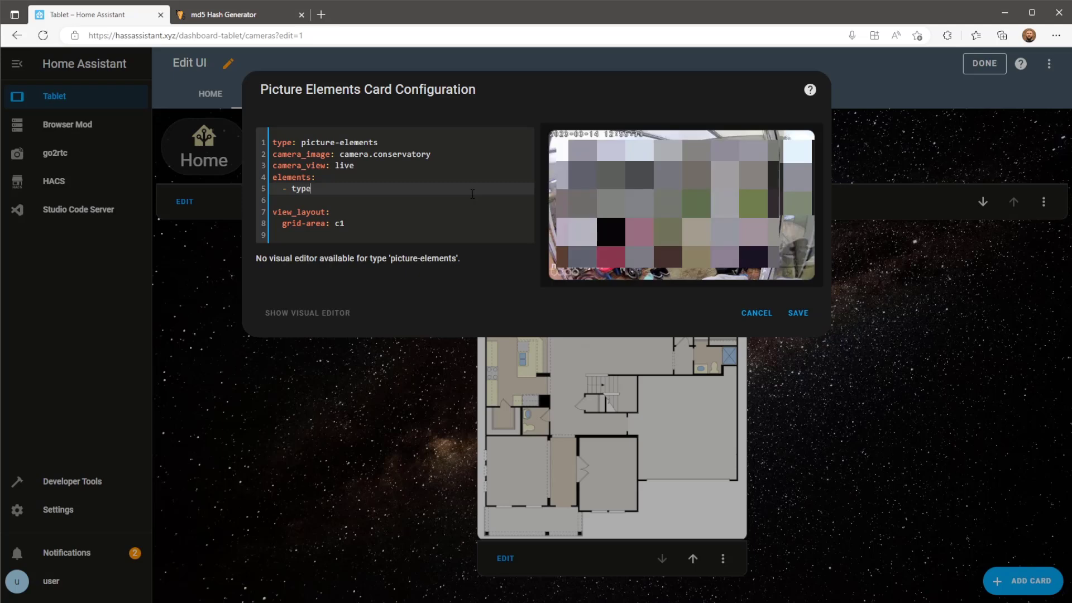
type(": ")
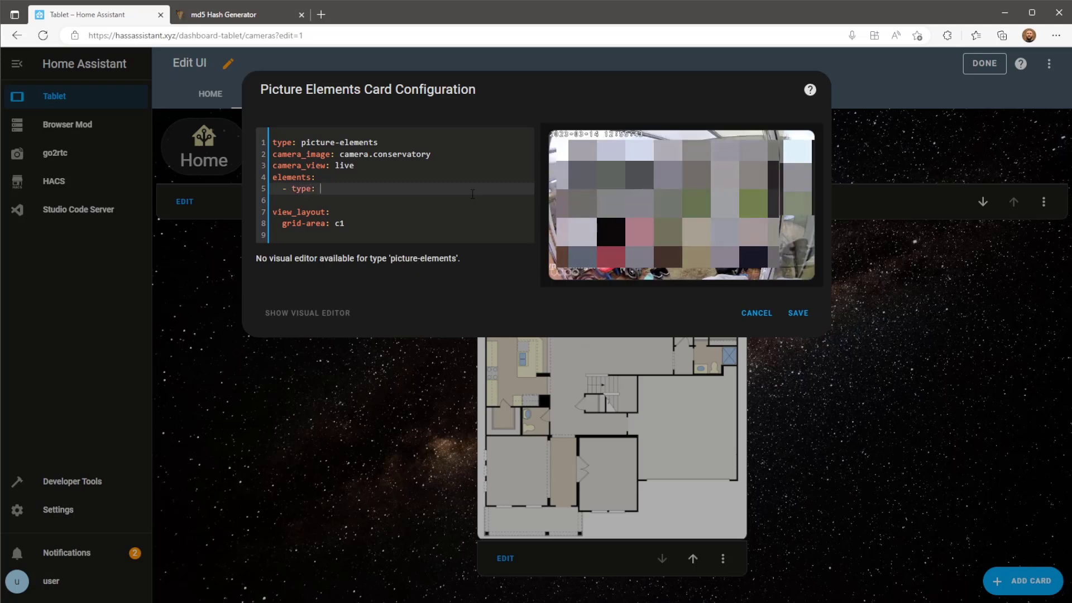
type("icon")
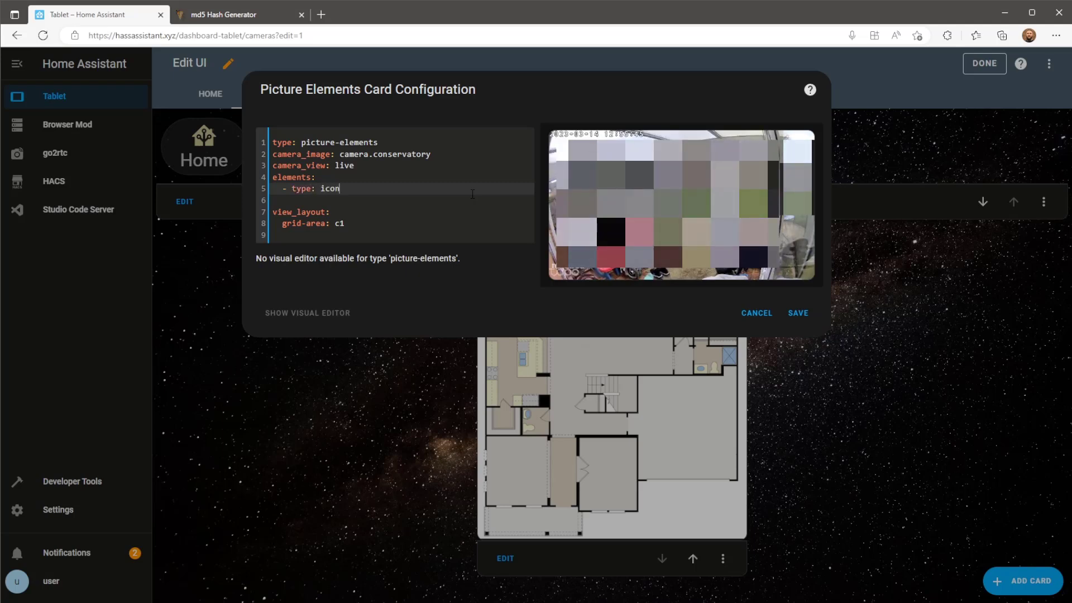
key("Return")
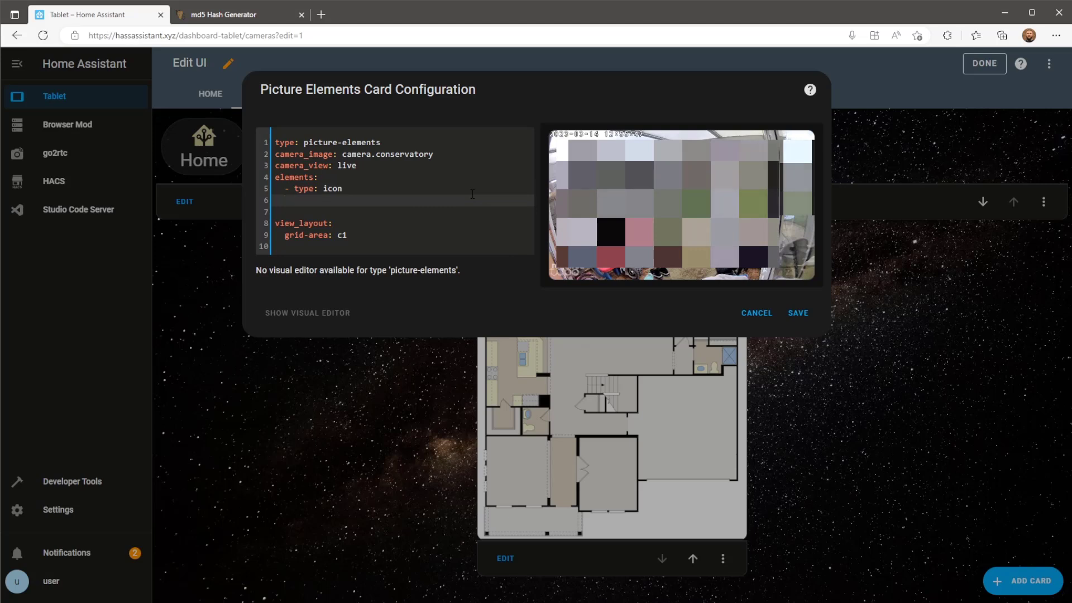
type("icon")
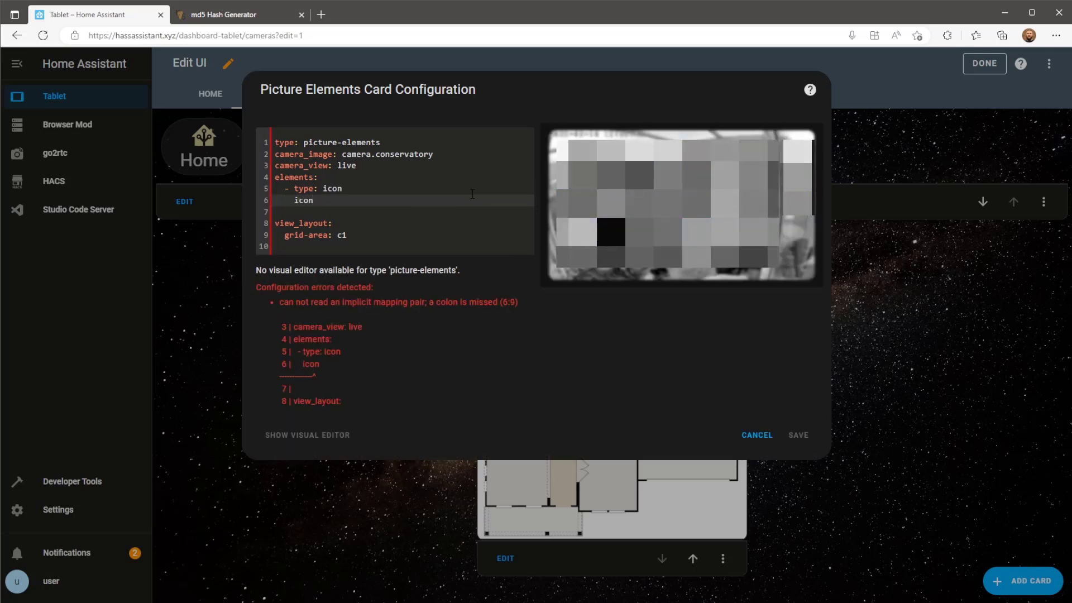
type(": mdi")
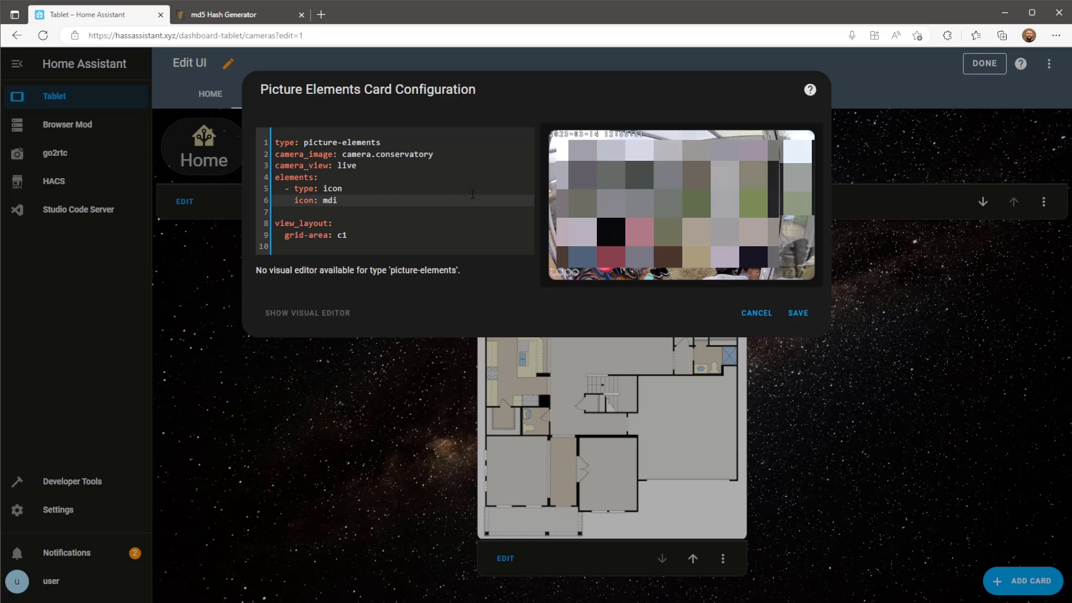
type(":arro")
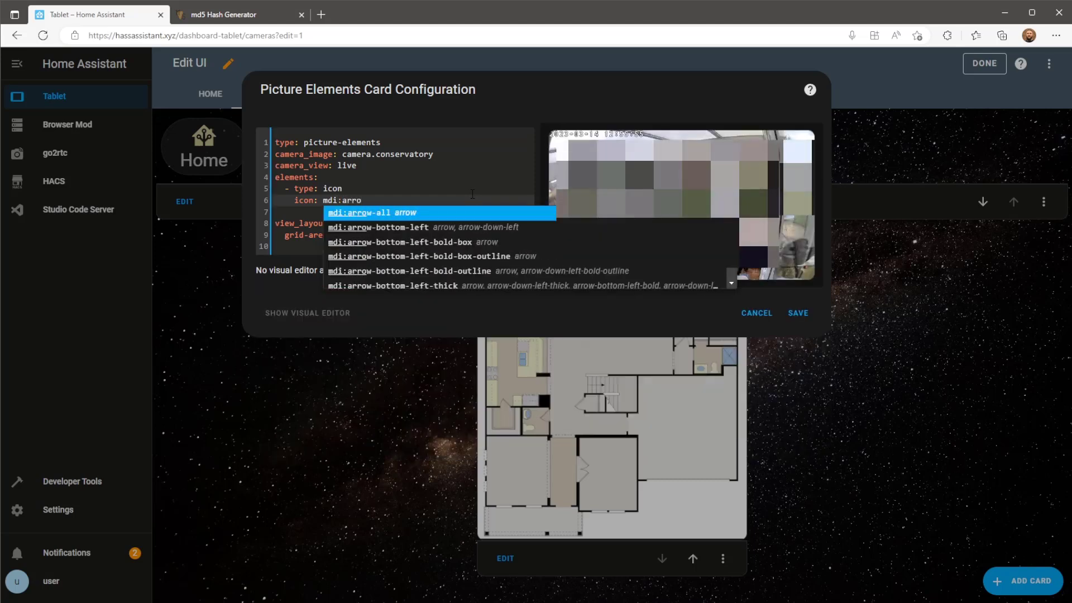
scroll(476, 230, "down", 2)
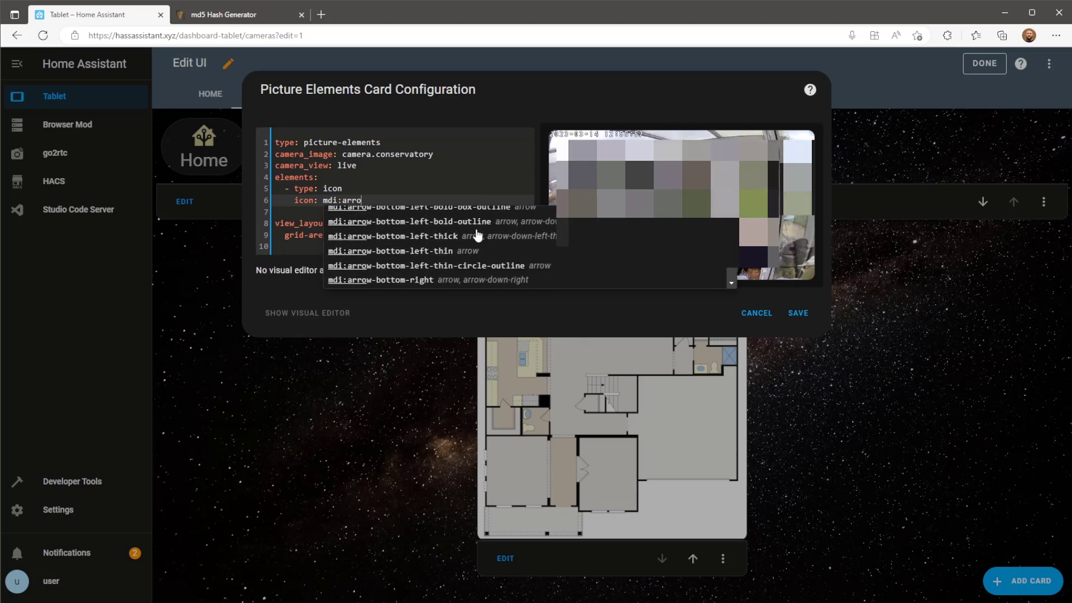
type("w-expand")
left_click(445, 227)
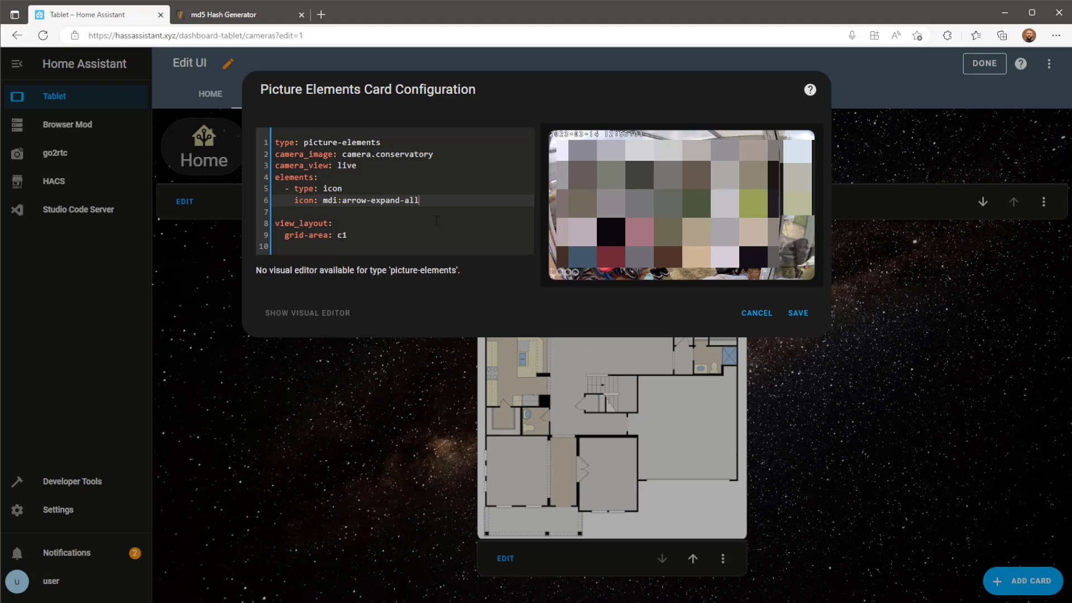
Style the icon with top: 85%, right: 5% and transform: scale(1.9, 1.9).
key("Return")
type("s")
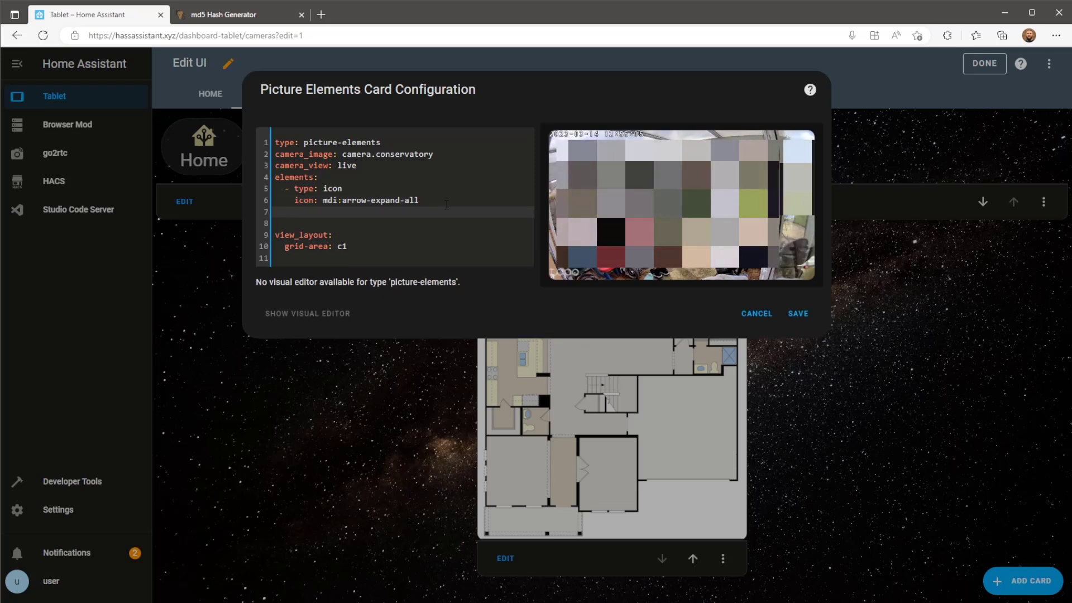
type("tyle:")
key("Return")
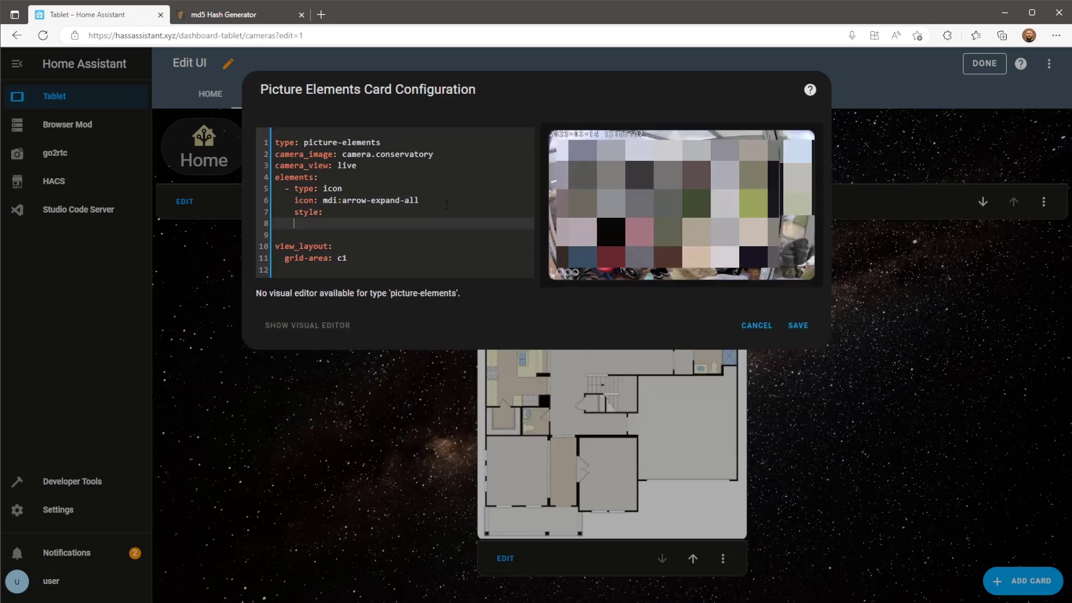
key("Tab")
type("top: 85%")
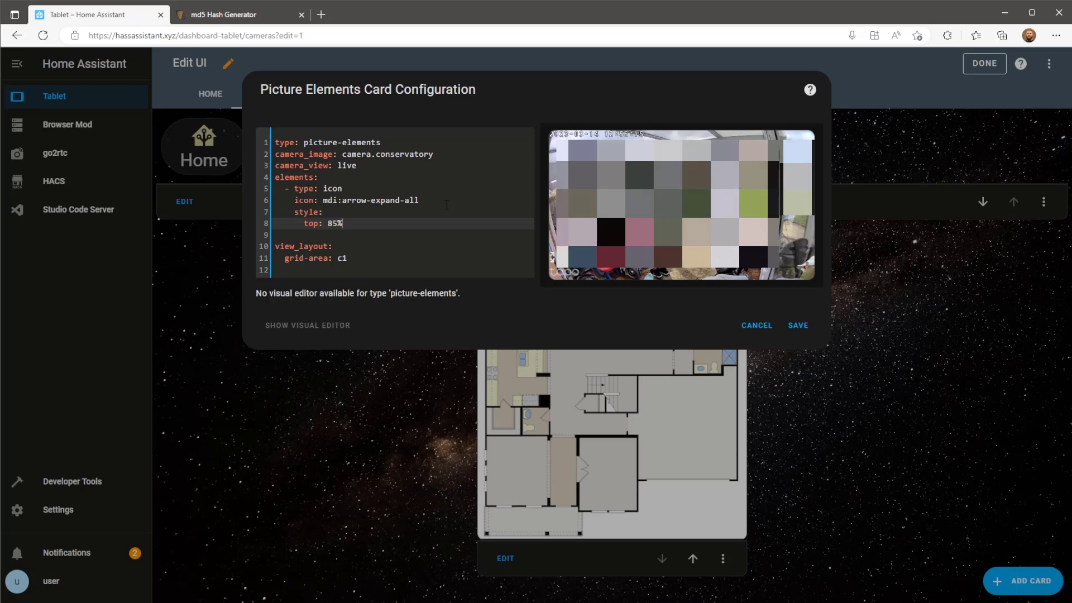
key("Return")
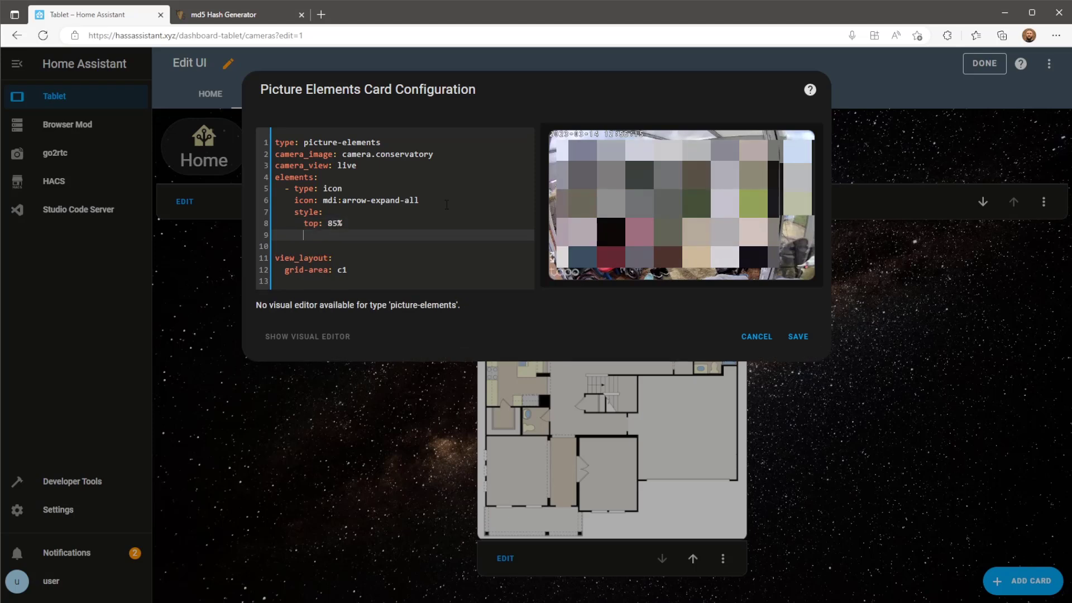
type("ri")
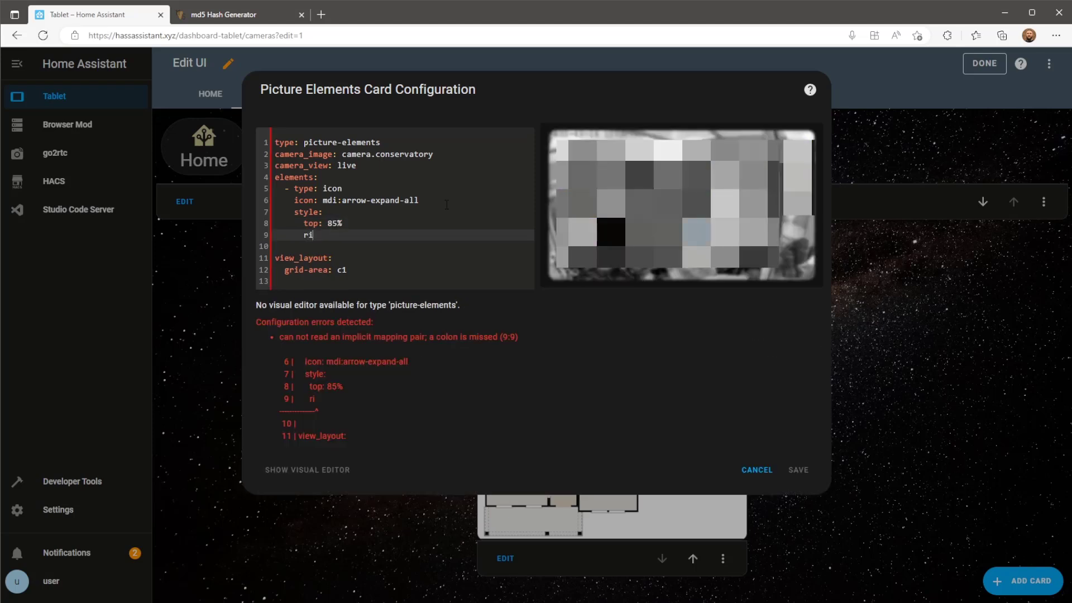
type("ght: 5%")
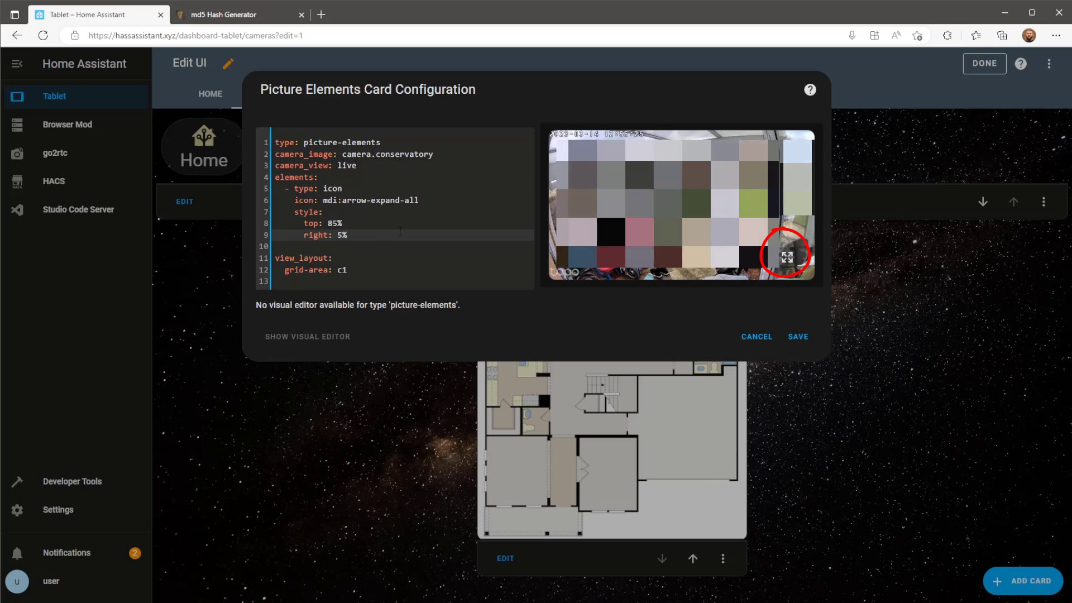
key("Return")
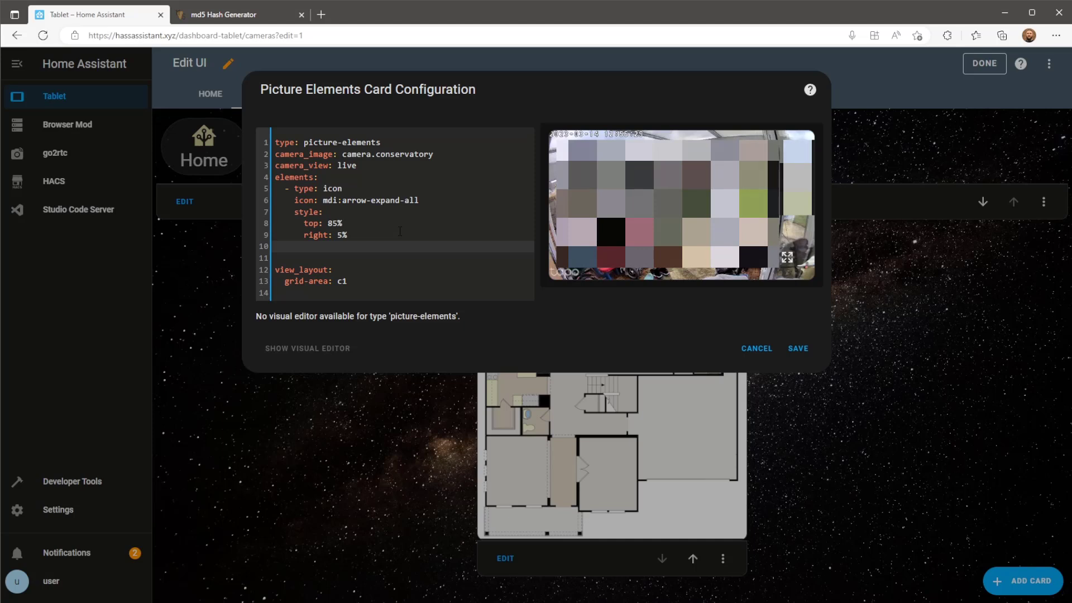
type("tr")
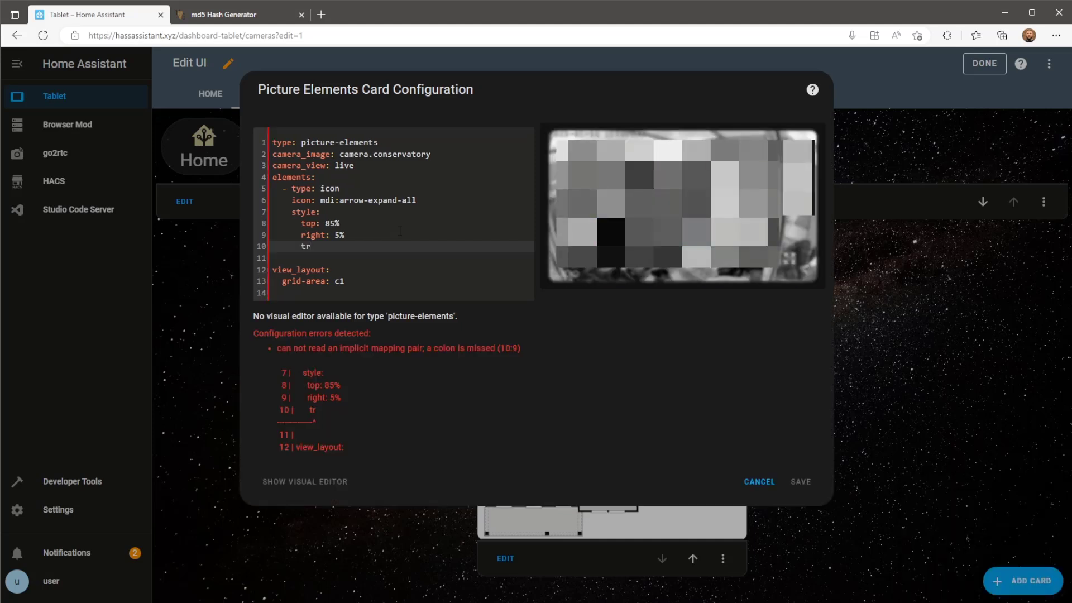
type("ansform")
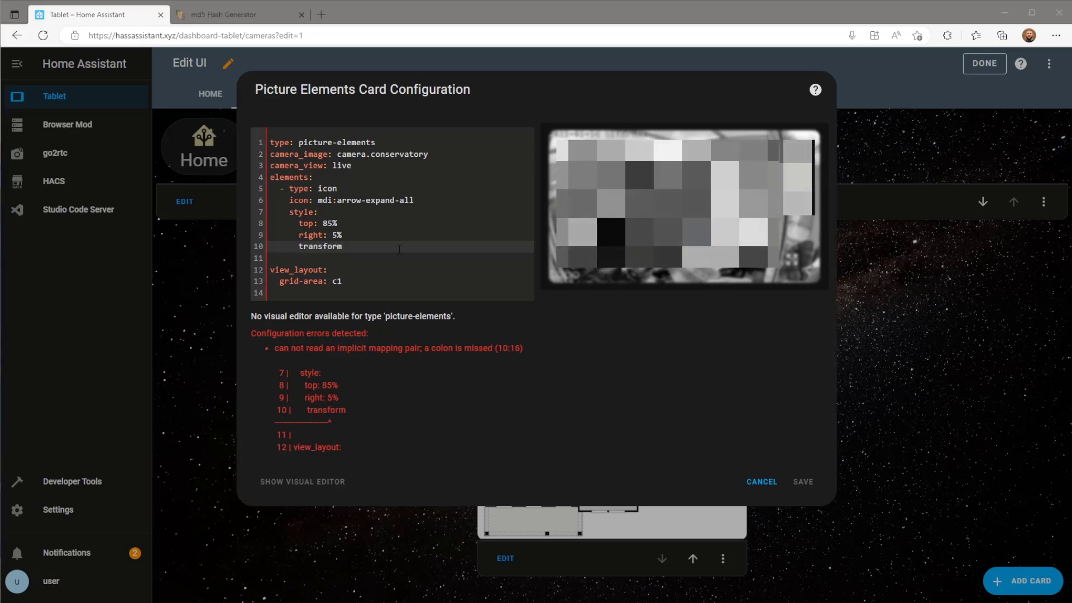
type(":")
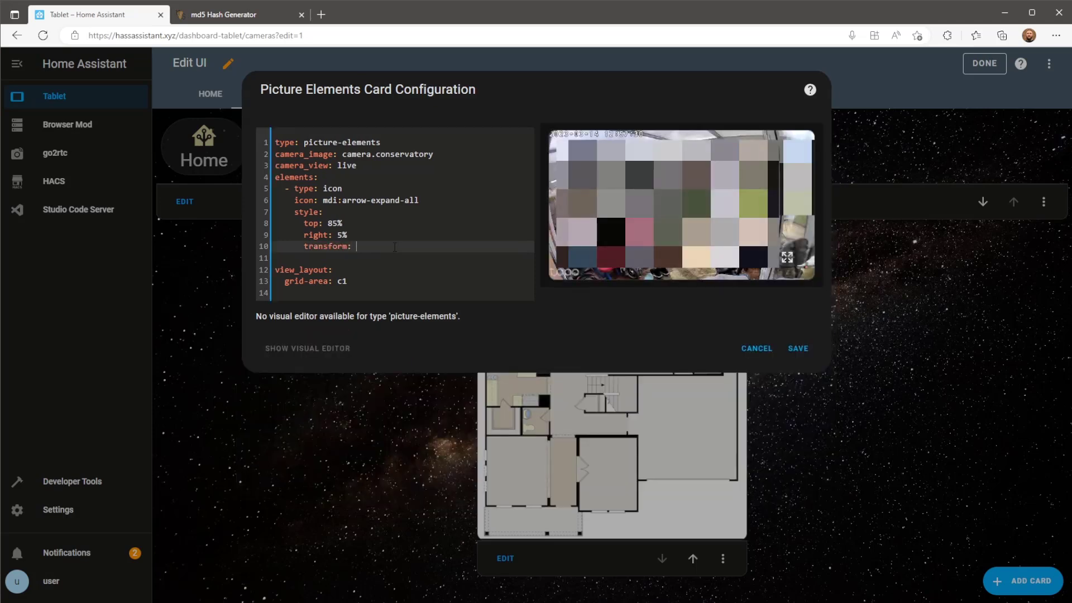
type(" scale(1.9, ")
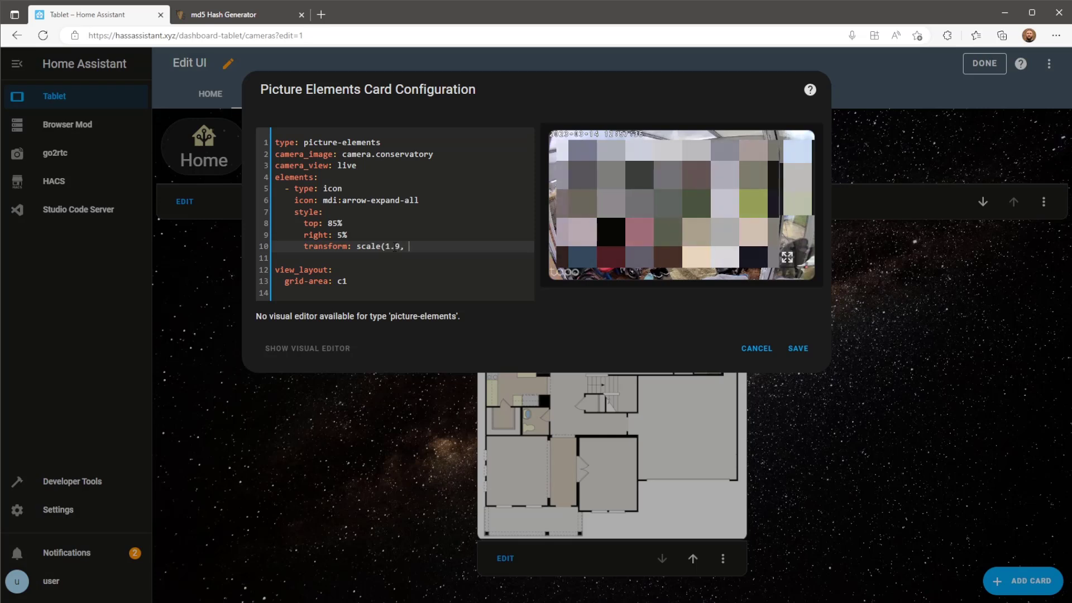
type("1.0)")
key("BackSpace")
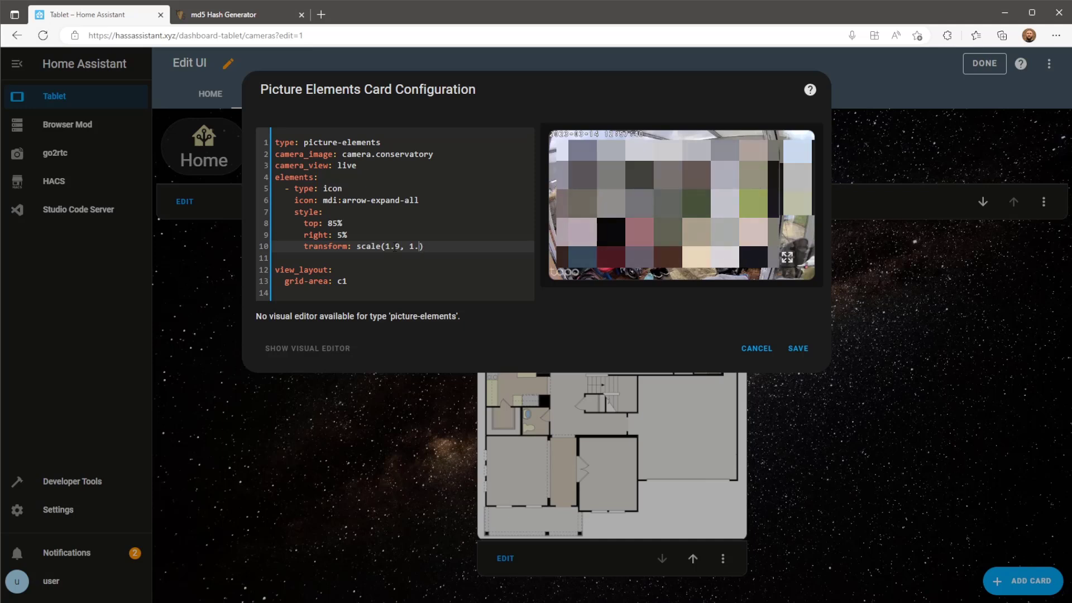
type("9")
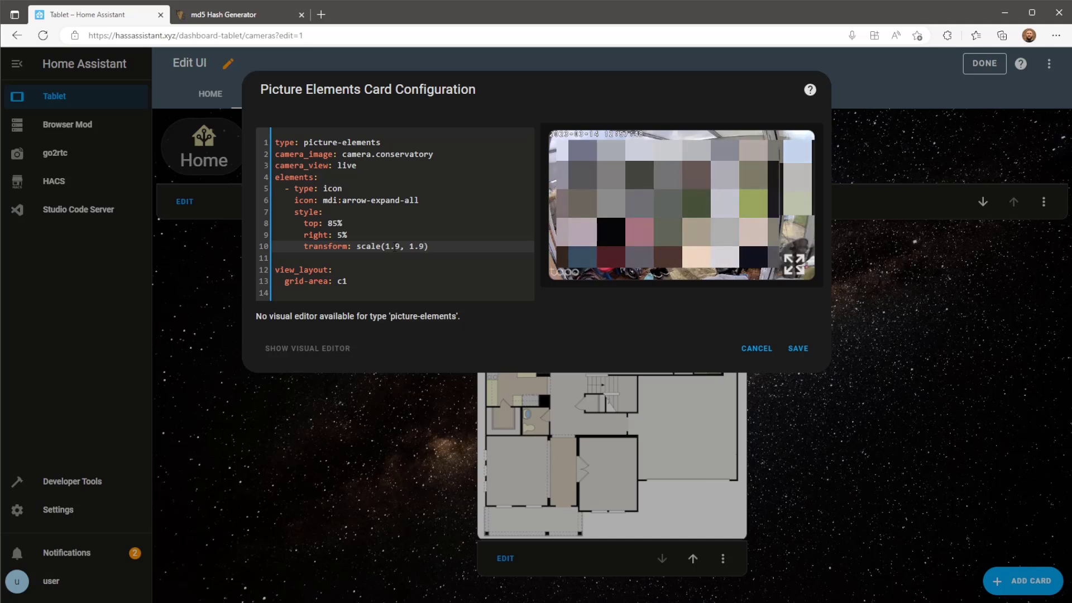
key("Return")
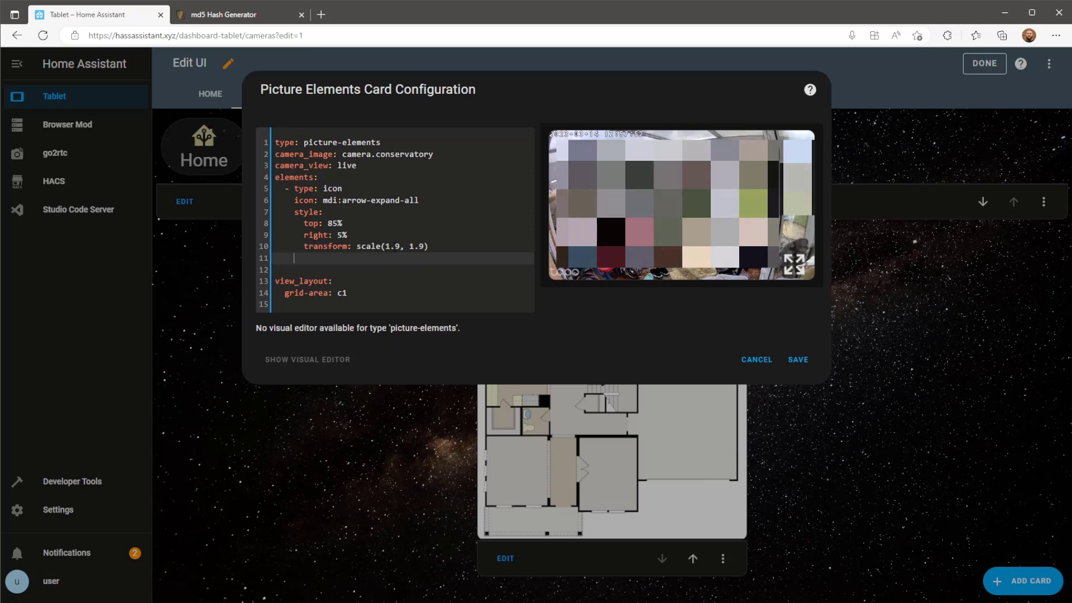
Give the icon a tap_action of more-info with entity camera.conservatory.
type("tap")
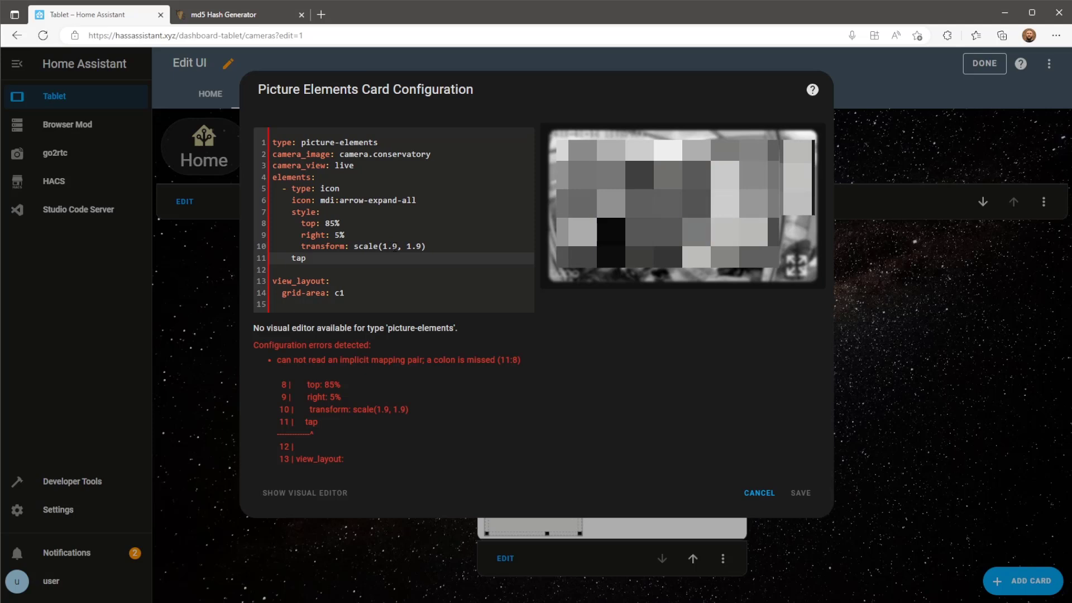
type("_action")
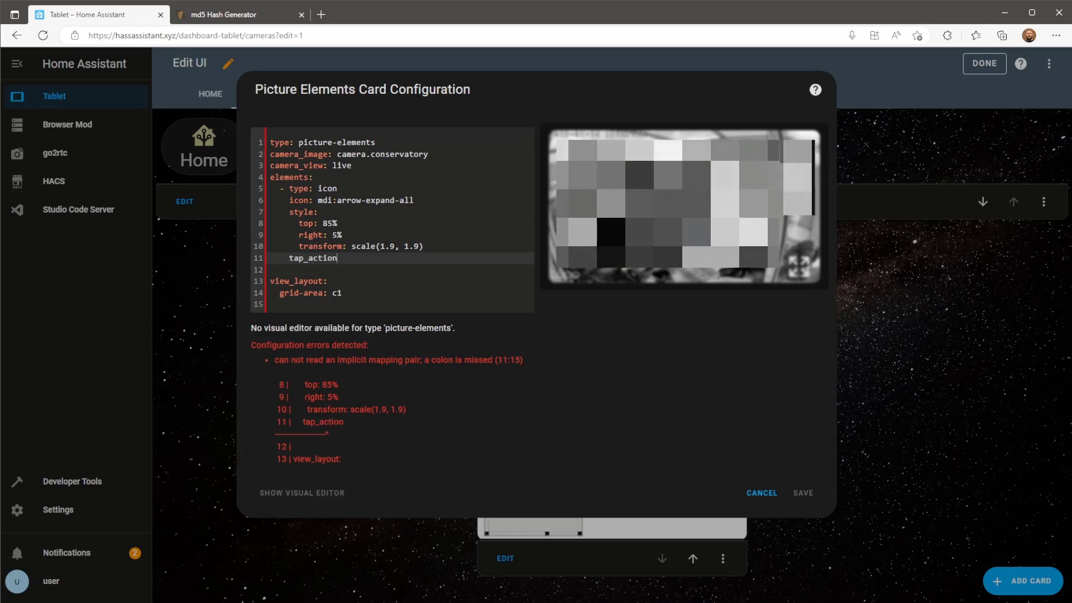
type(":")
key("Return")
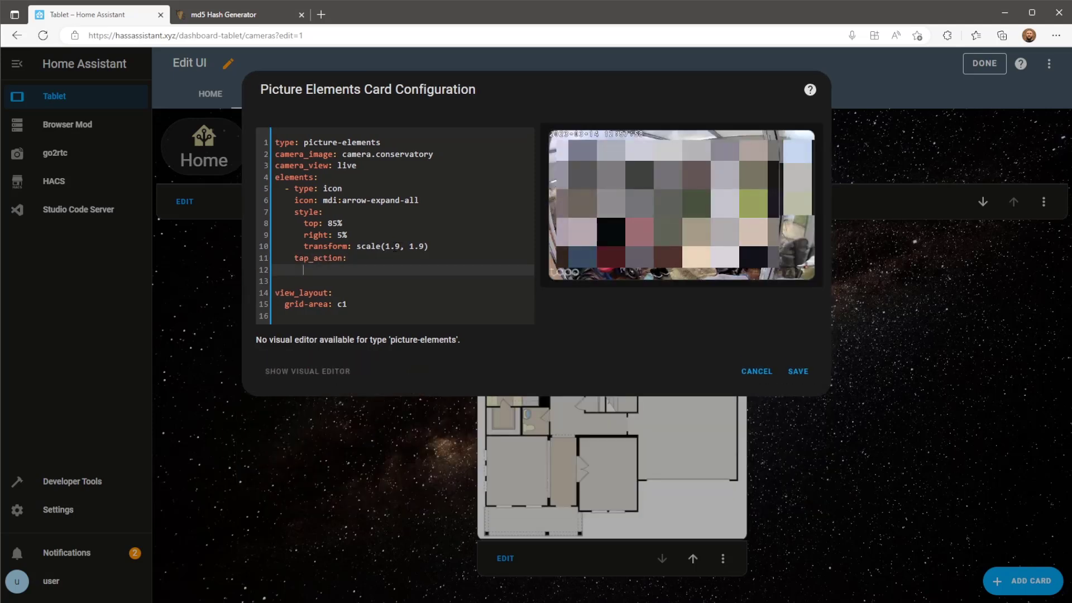
type("action")
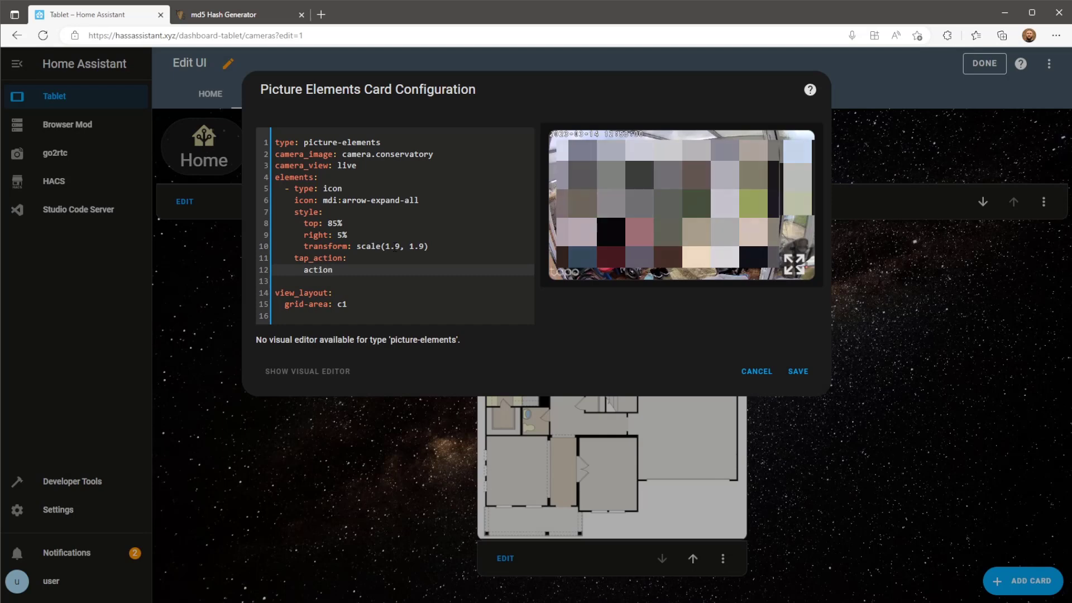
type(": more")
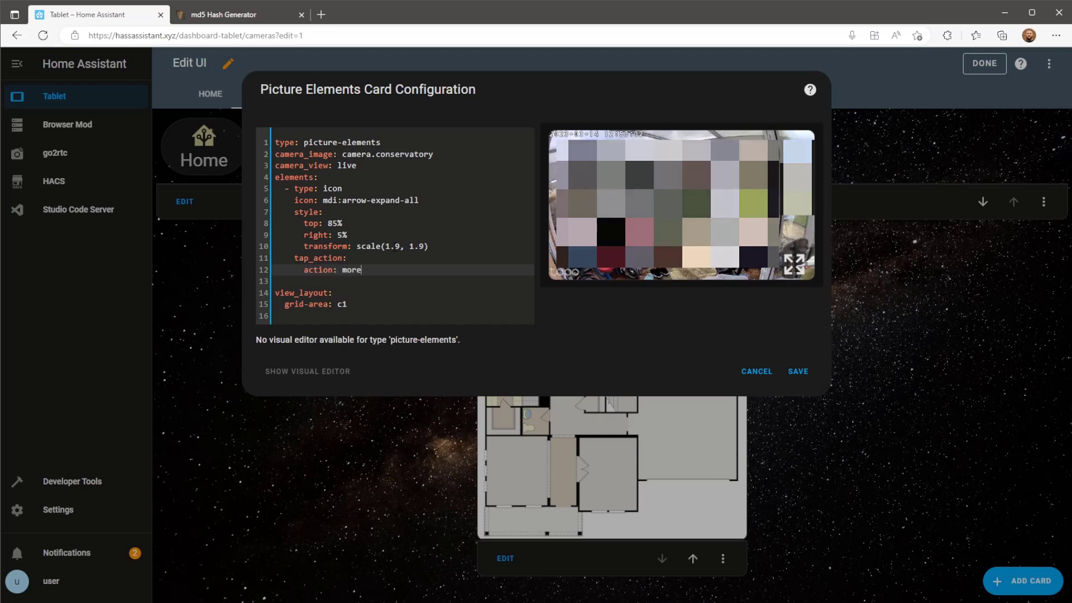
type("-info")
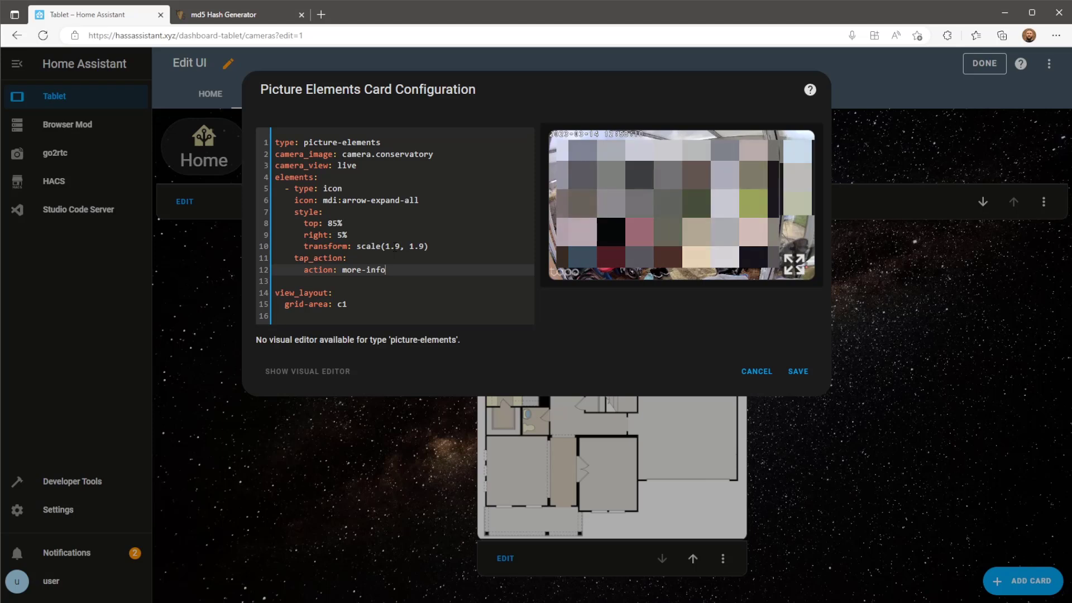
key("Return")
key("BackSpace")
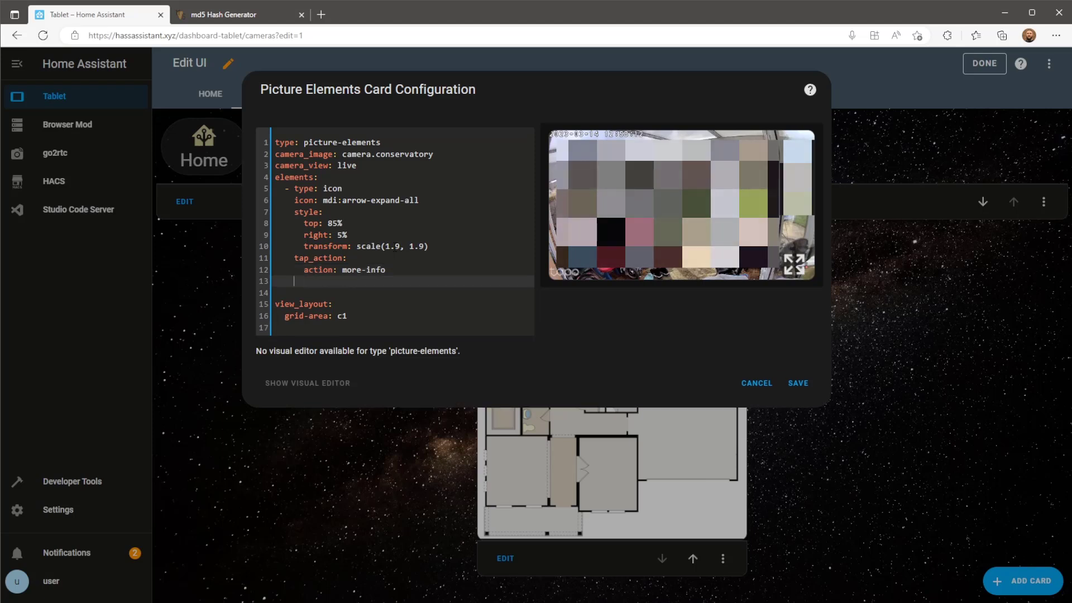
type("entity")
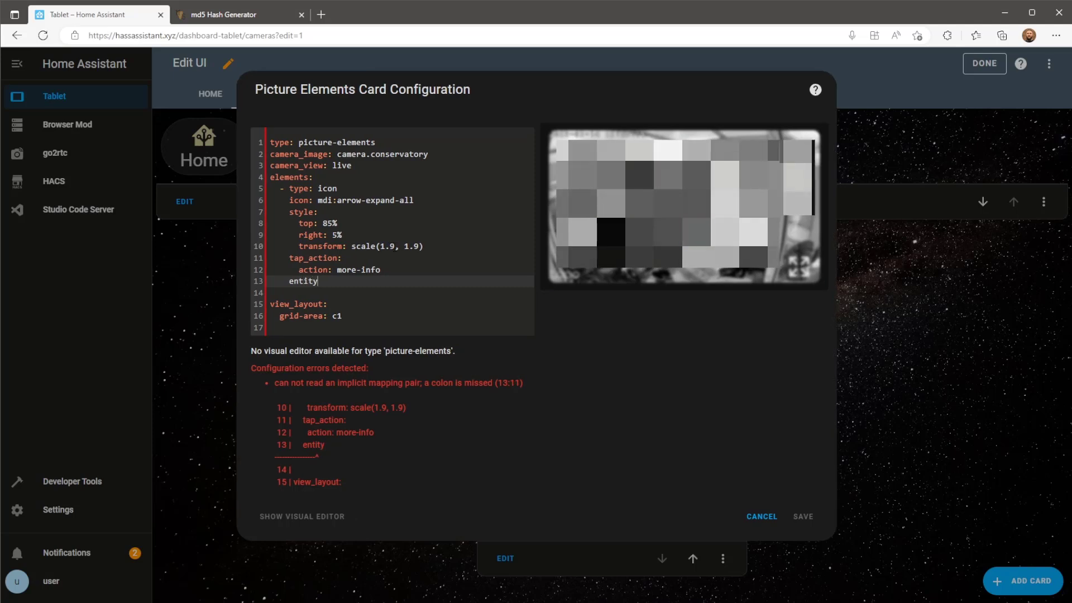
type(": came")
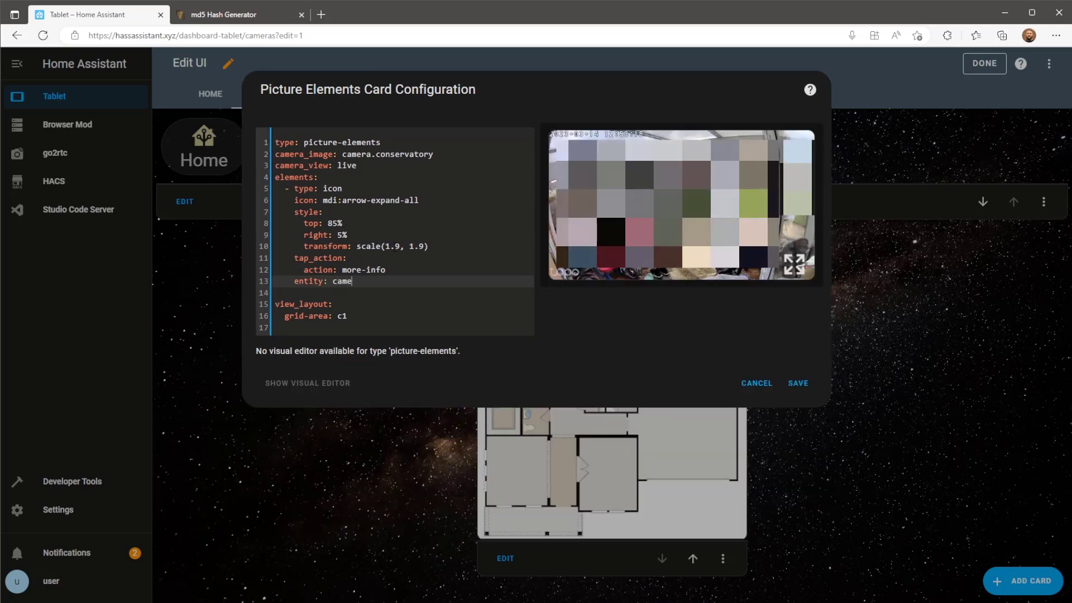
type("ra.cons")
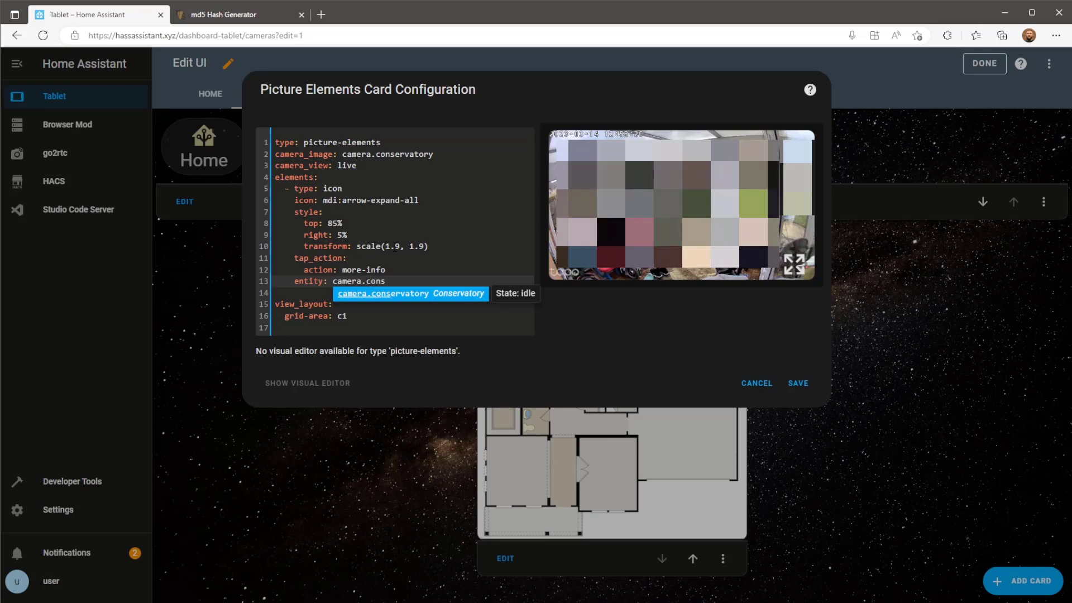
key("Return")
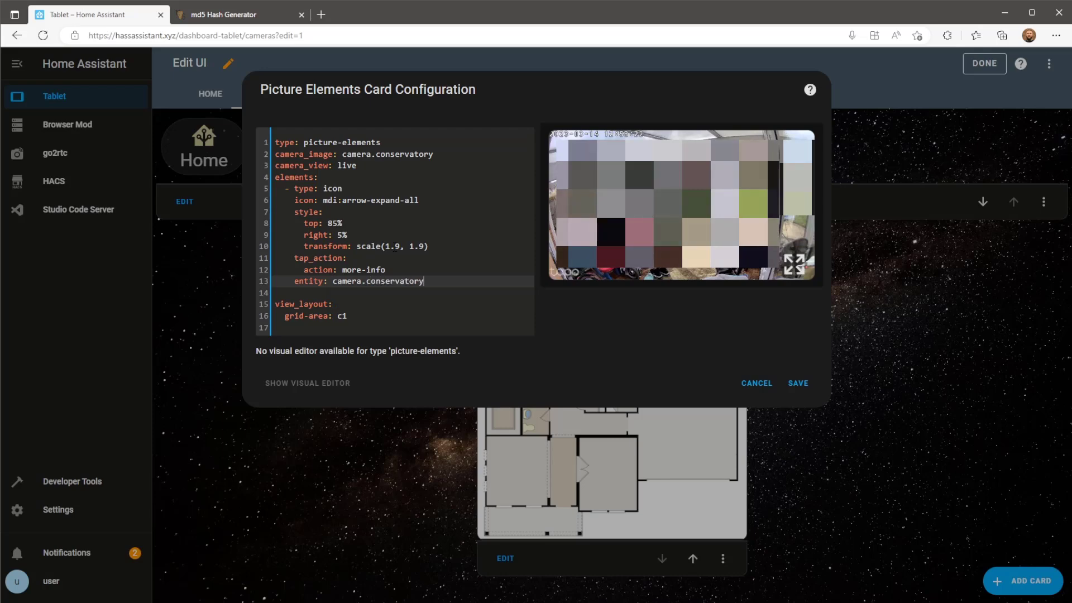
Save the card and verify its expand icon opens the Conservatory camera pop-up, then close it.
left_click(807, 387)
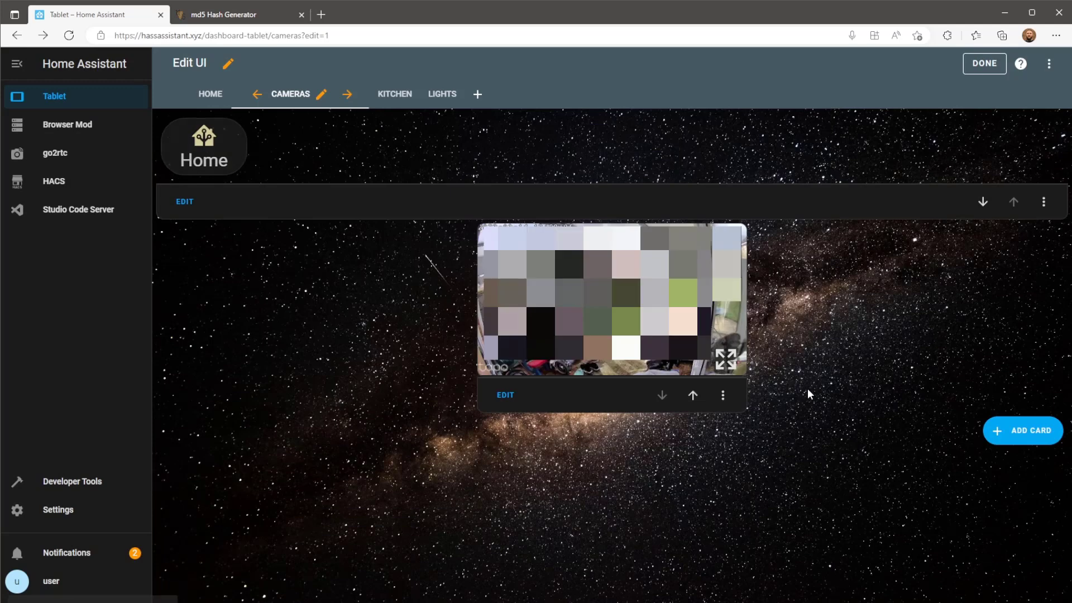
left_click(727, 361)
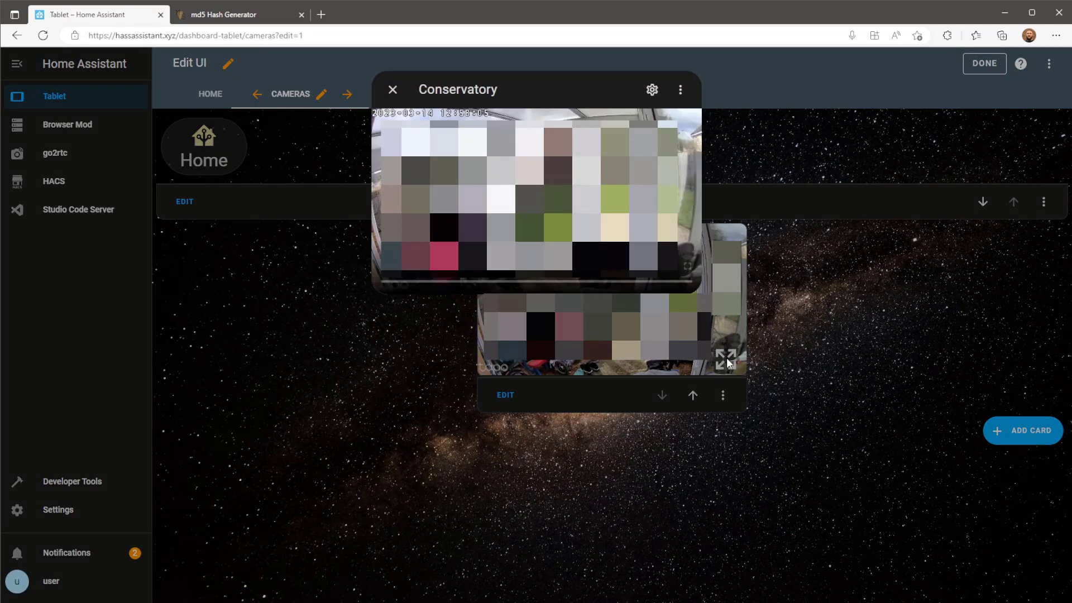
left_click(859, 332)
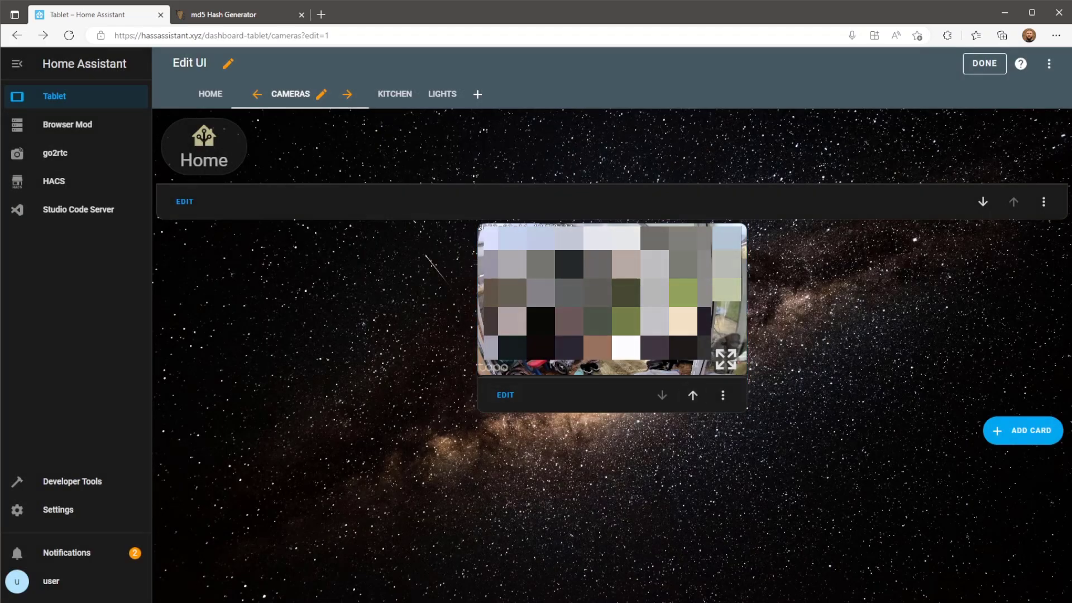
Reopen the camera card's YAML and add a second icon element using mdi:microphone.
left_click(509, 395)
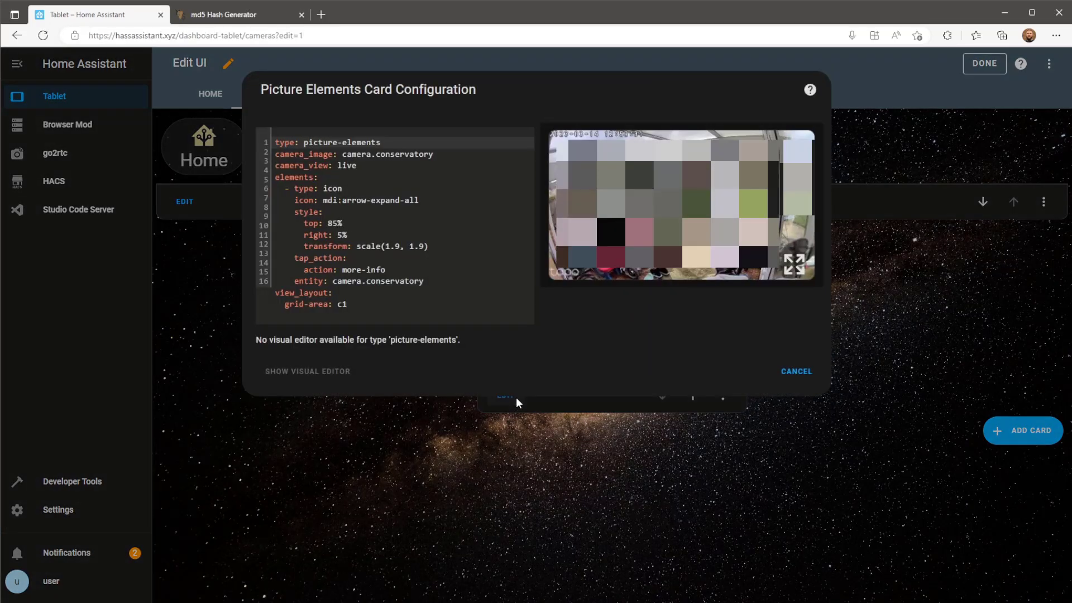
left_click(440, 280)
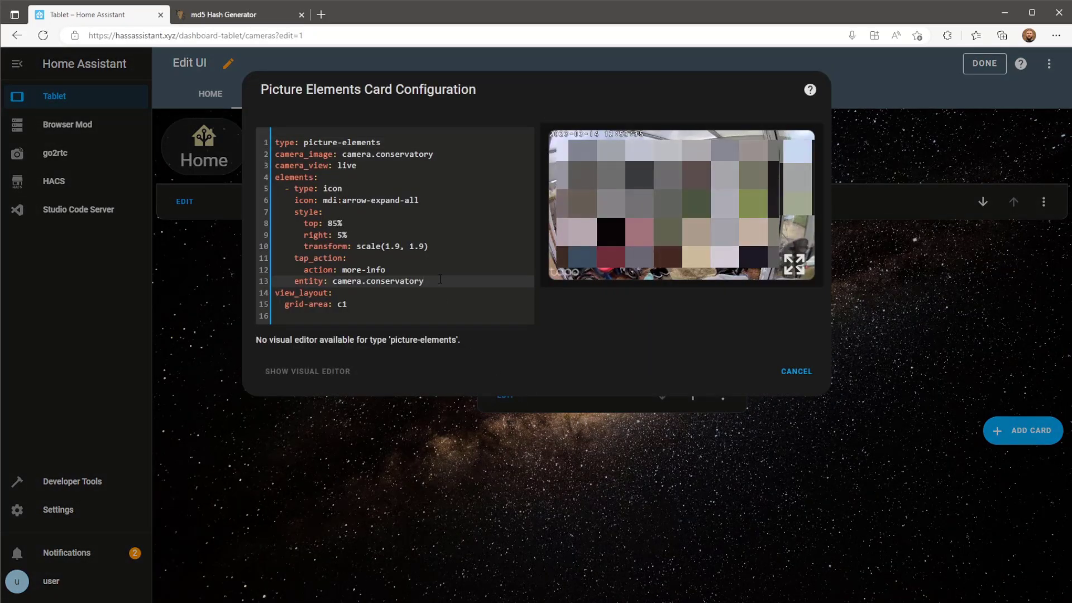
key("Return")
key("Return")
key("Return")
key("Up")
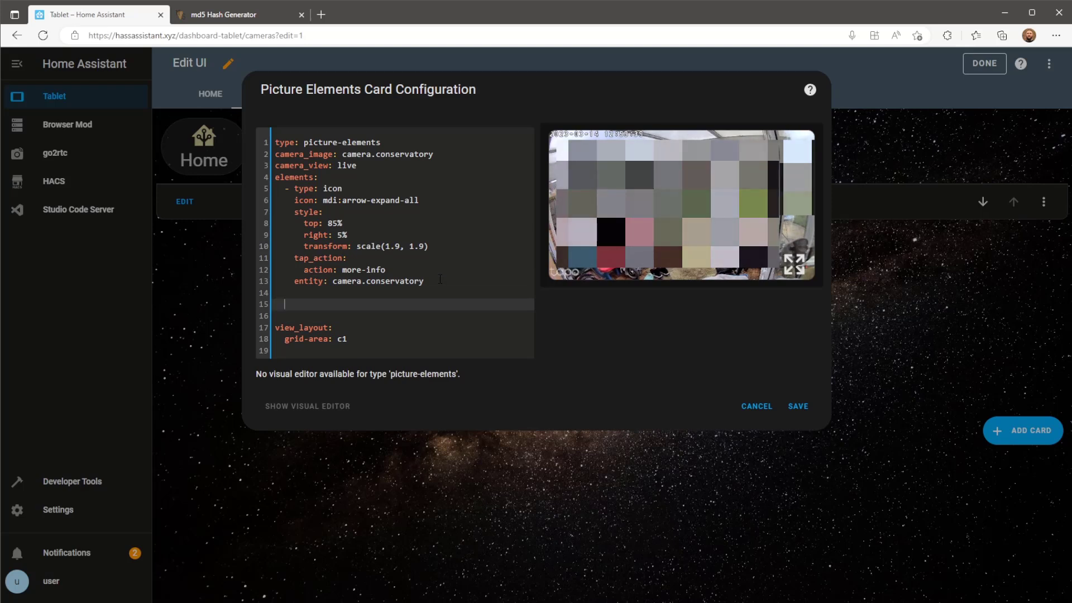
type("- ")
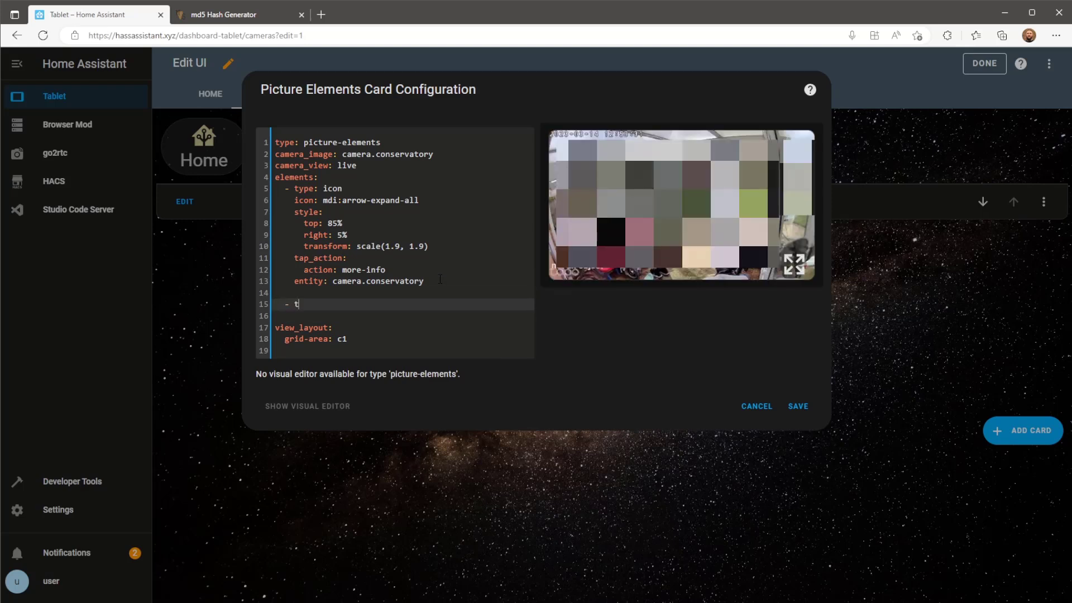
type("type: icon")
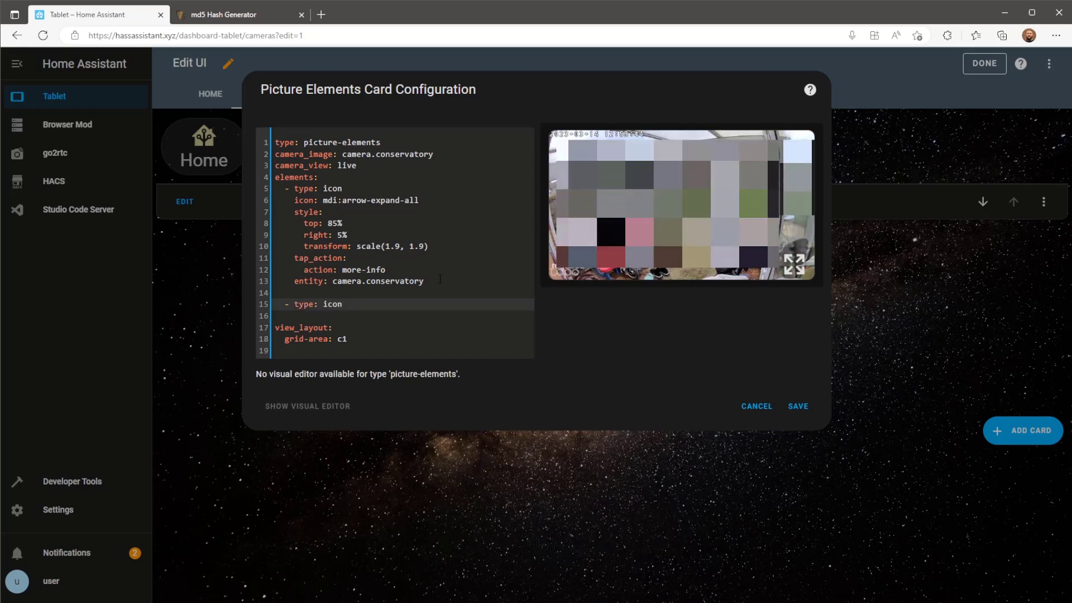
key("Return")
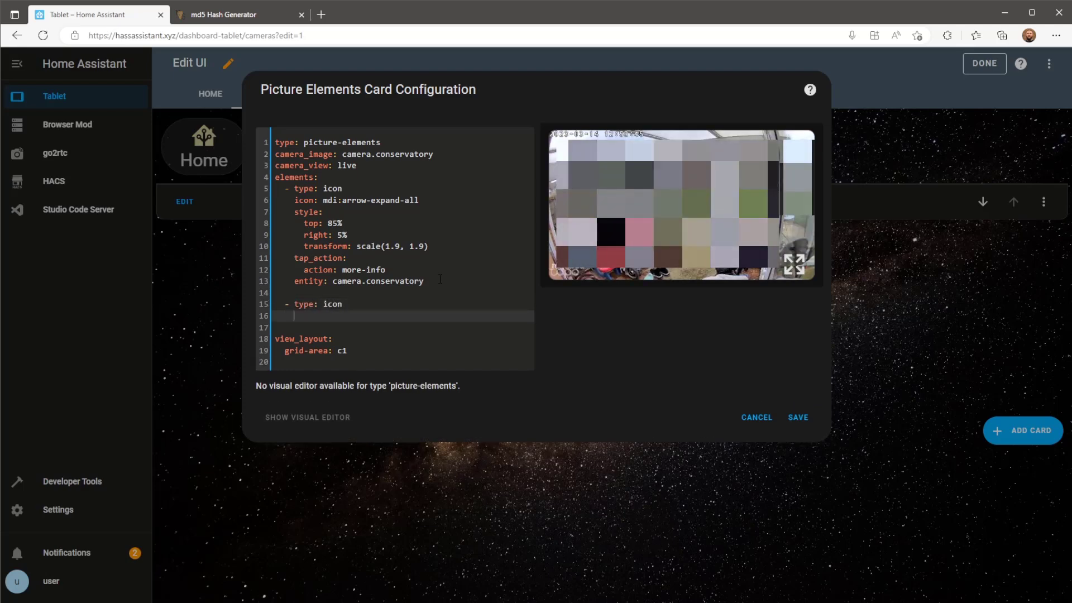
type("icon: mdi:microphone")
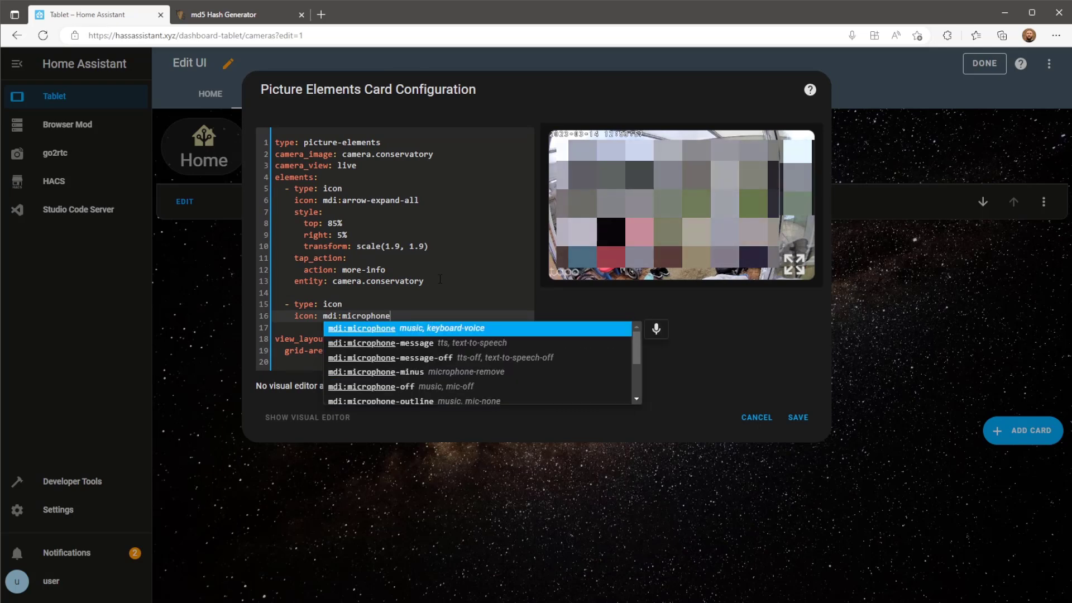
key("Return")
key("Return")
Style the microphone icon with top 65%, right 5%, color red and scale(1.9, 1.9).
type("style:")
key("Return")
type("top: 65%")
key("Return")
type("right: 5%")
key("Return")
type("color: red")
key("Return")
type("tr")
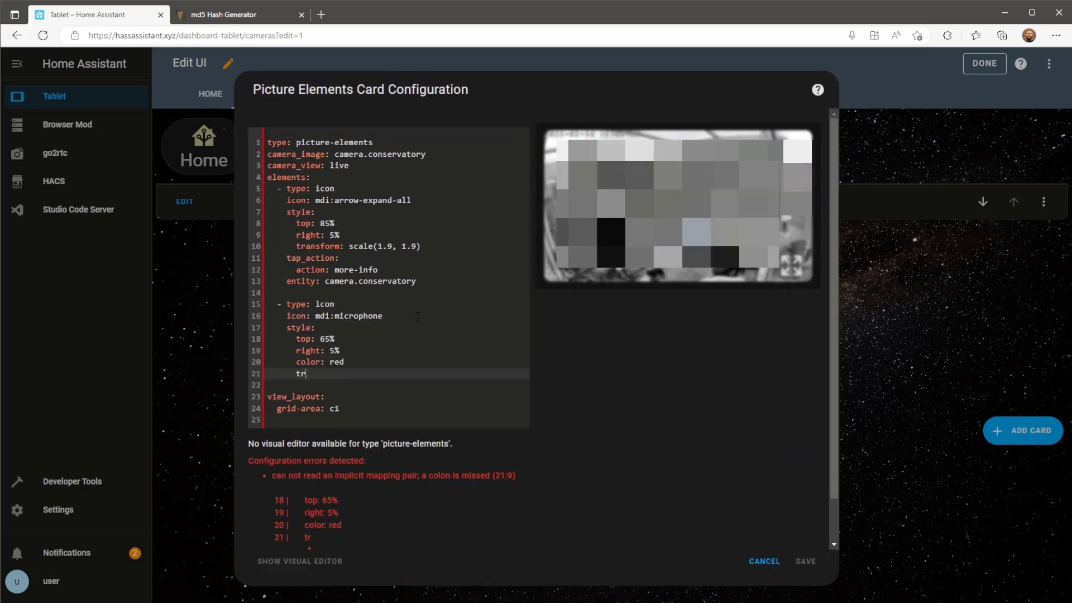
type("ansform: scale(1.9)")
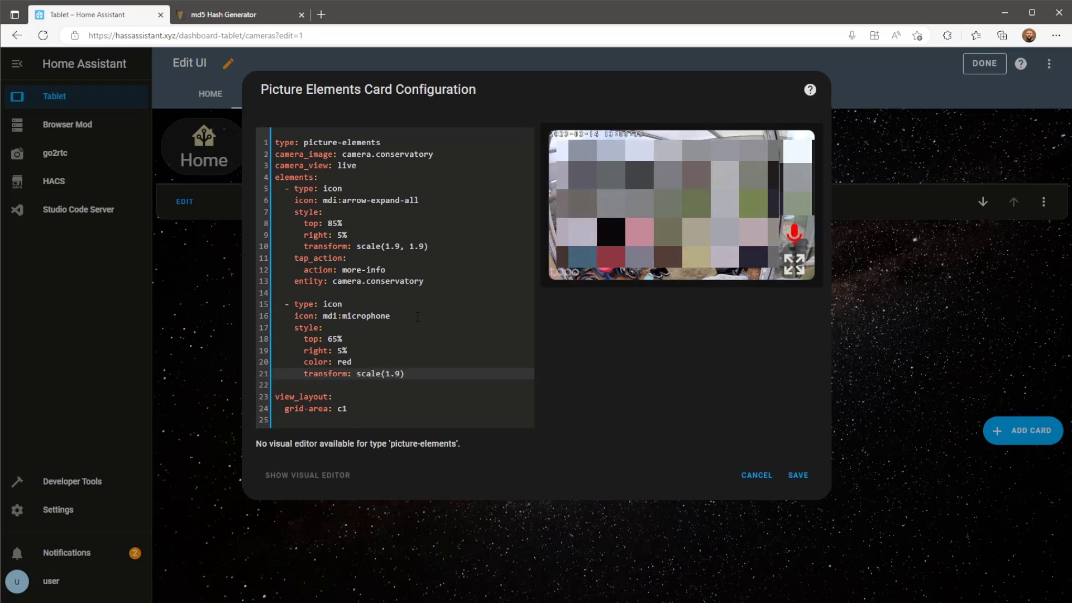
key("Left")
type(", 1.9")
Set the microphone's tap_action to call-service with service browser_mod.popup.
left_click(465, 374)
key("Return")
key("Return")
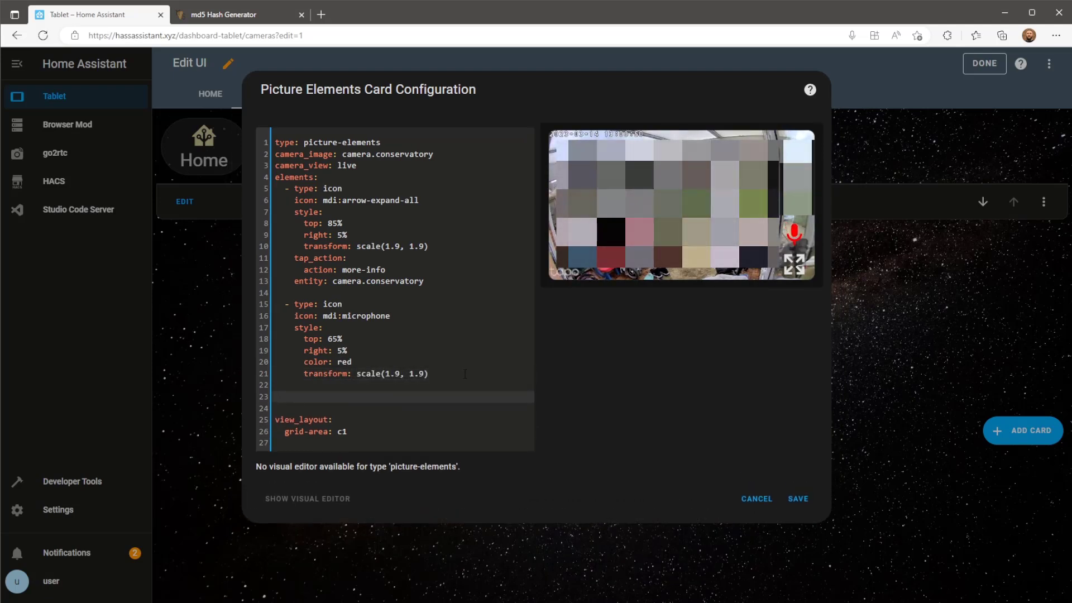
key("BackSpace")
type("tap_action")
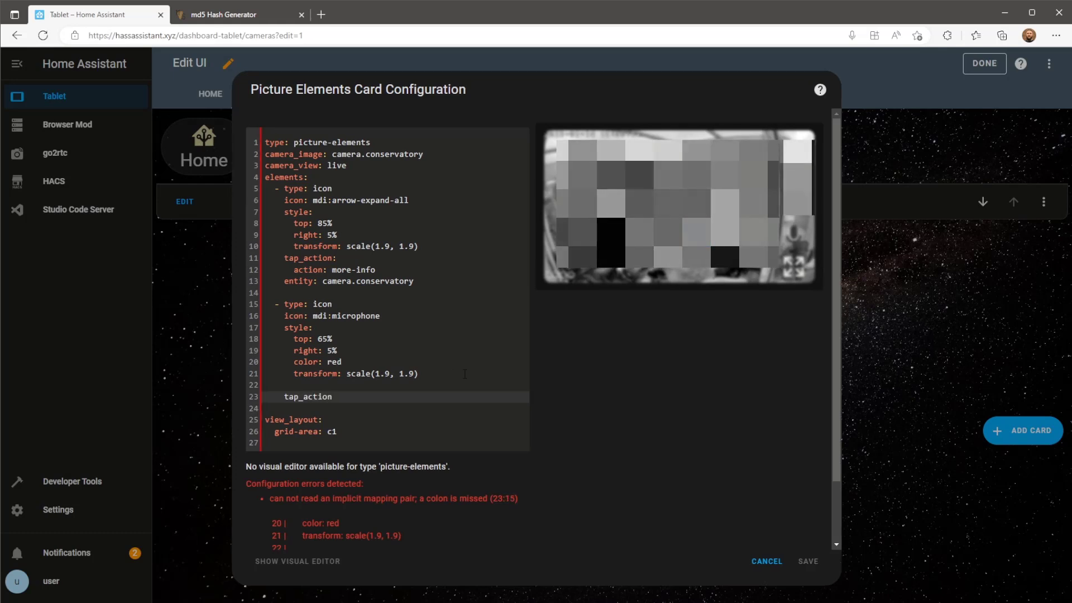
type(":")
key("Return")
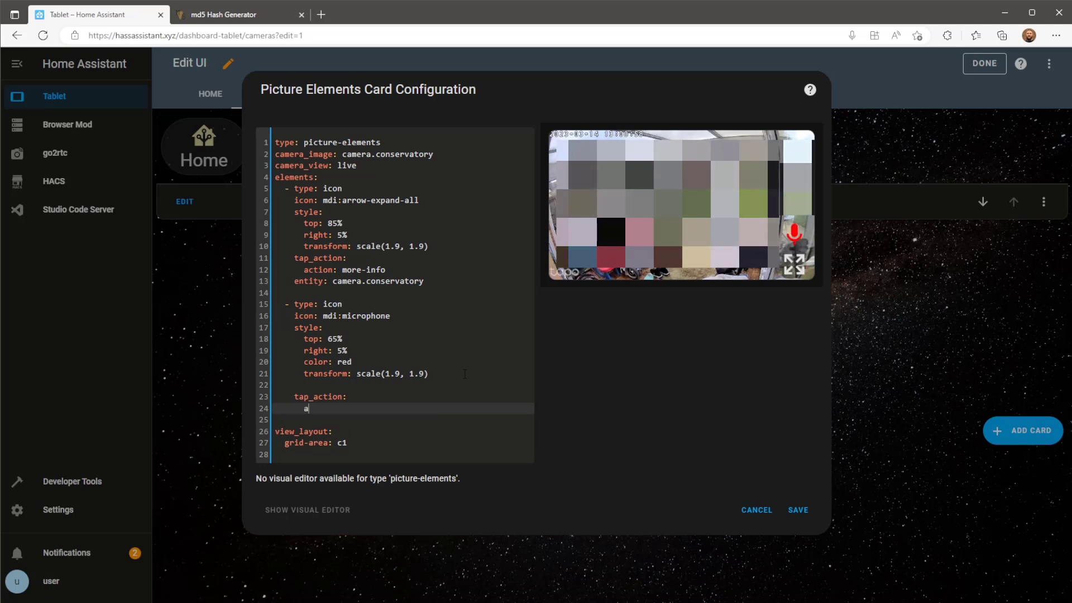
type("action")
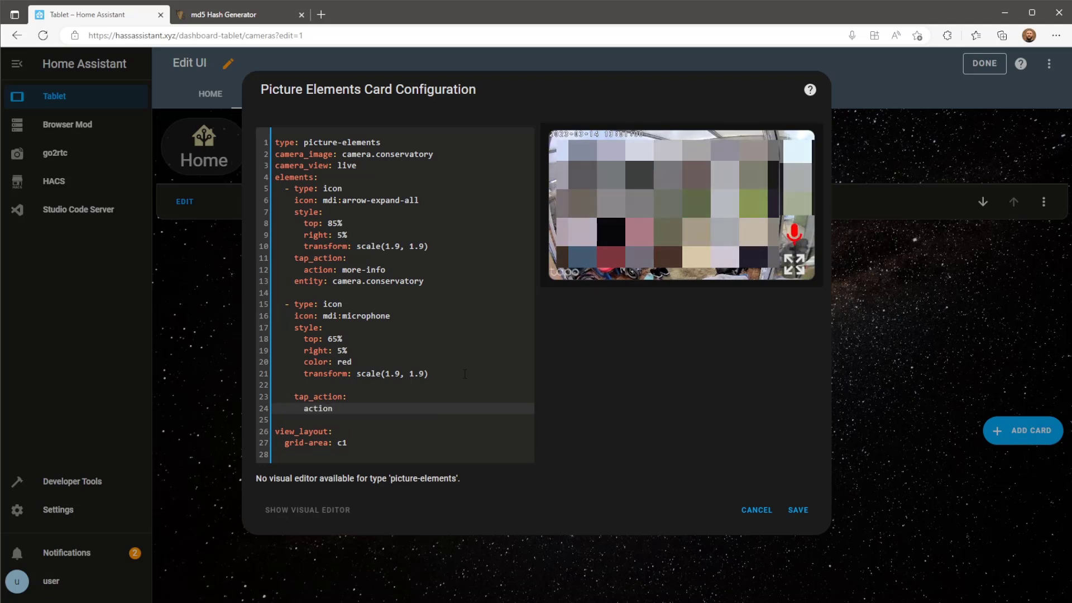
type(": call")
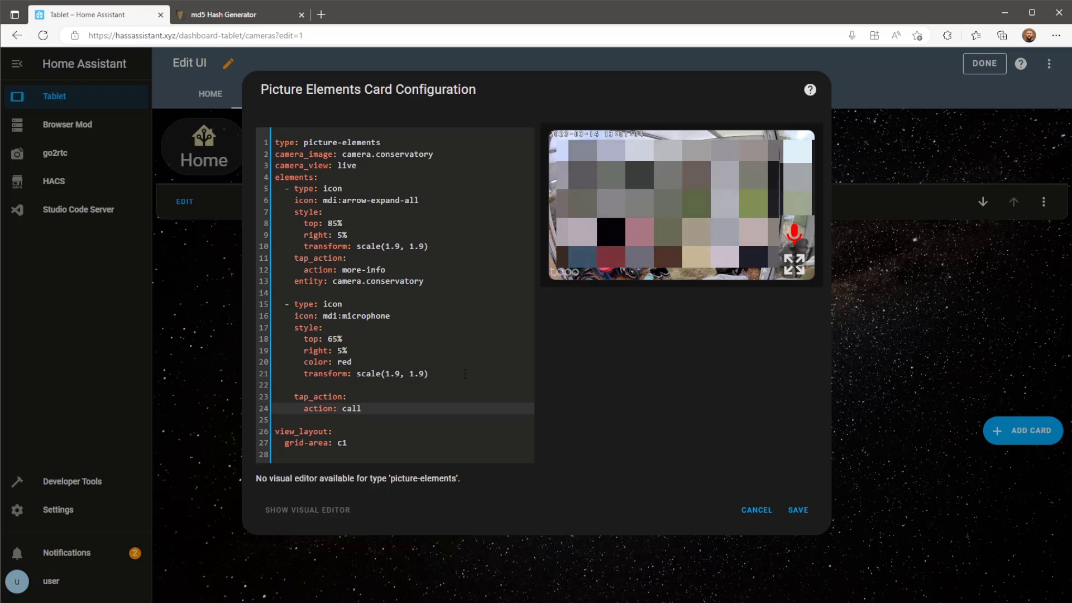
type("-service")
key("Return")
type("service")
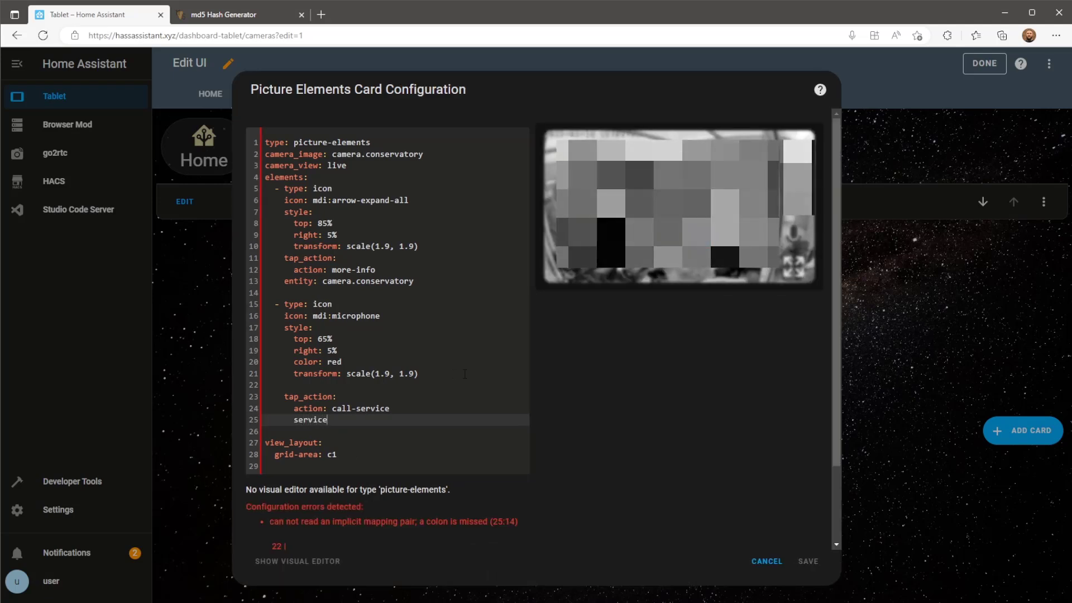
type(": brow")
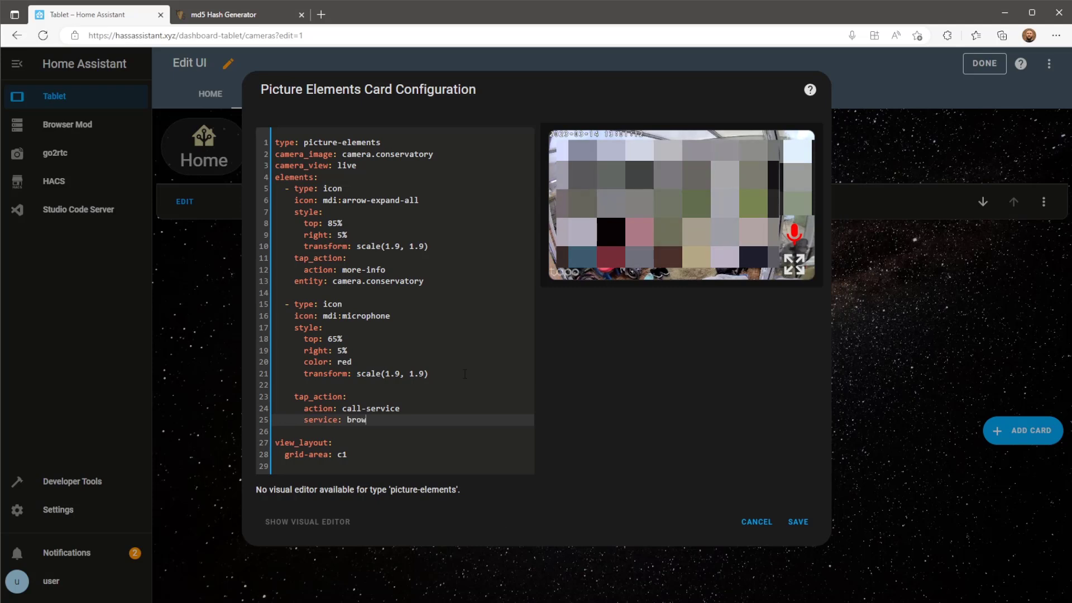
type("ser_mod")
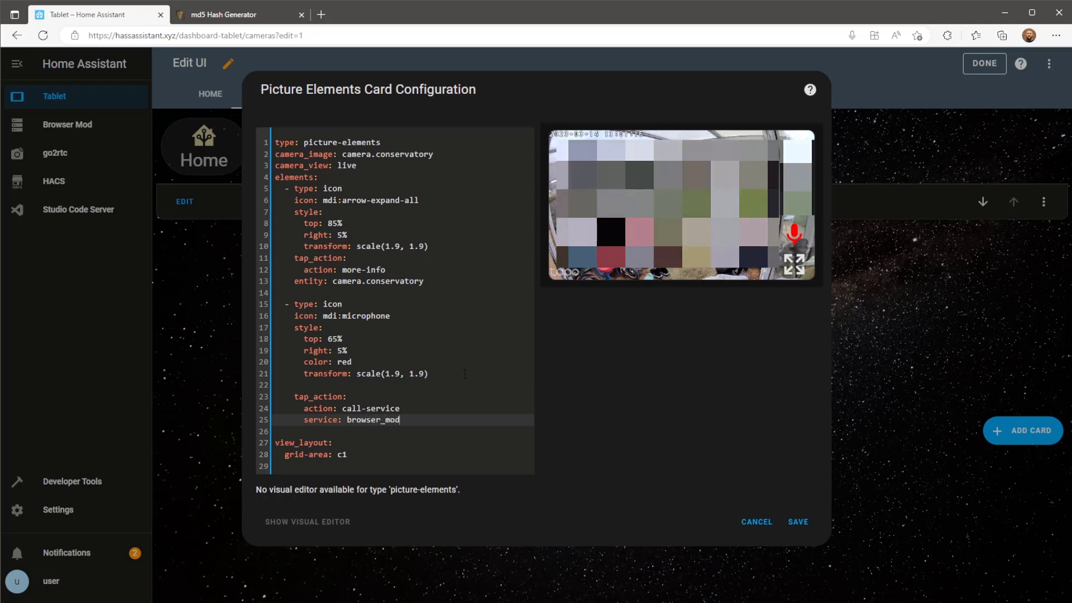
type(".popup")
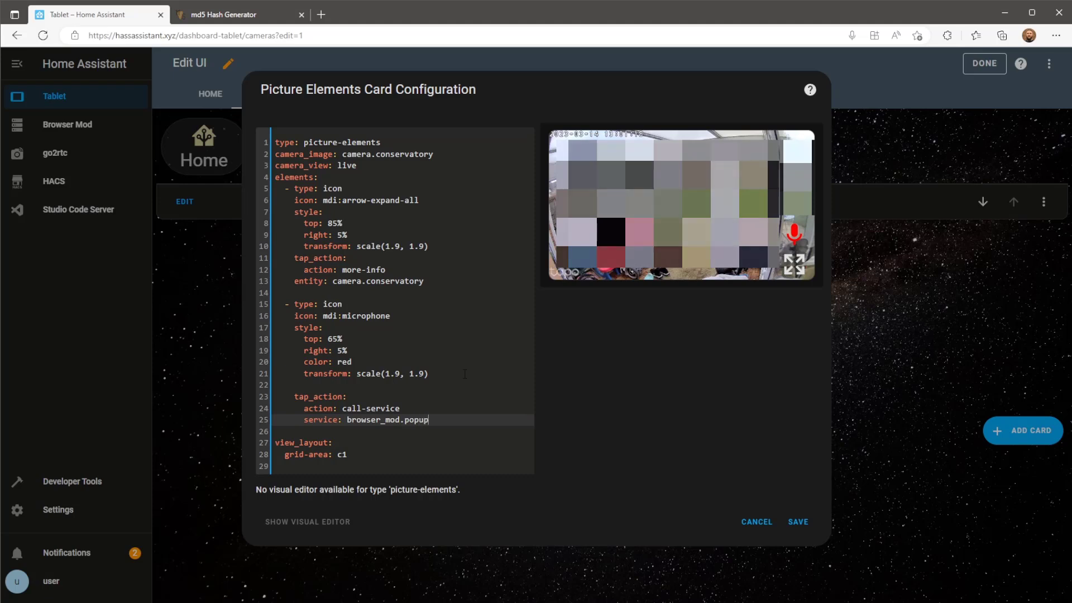
double_click(402, 421)
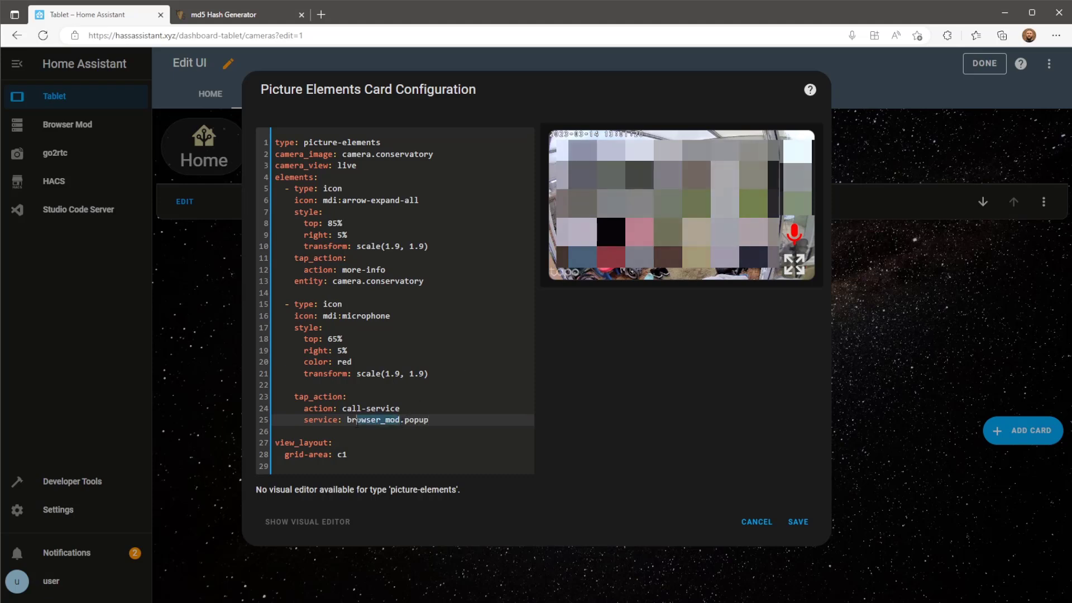
left_click(438, 424)
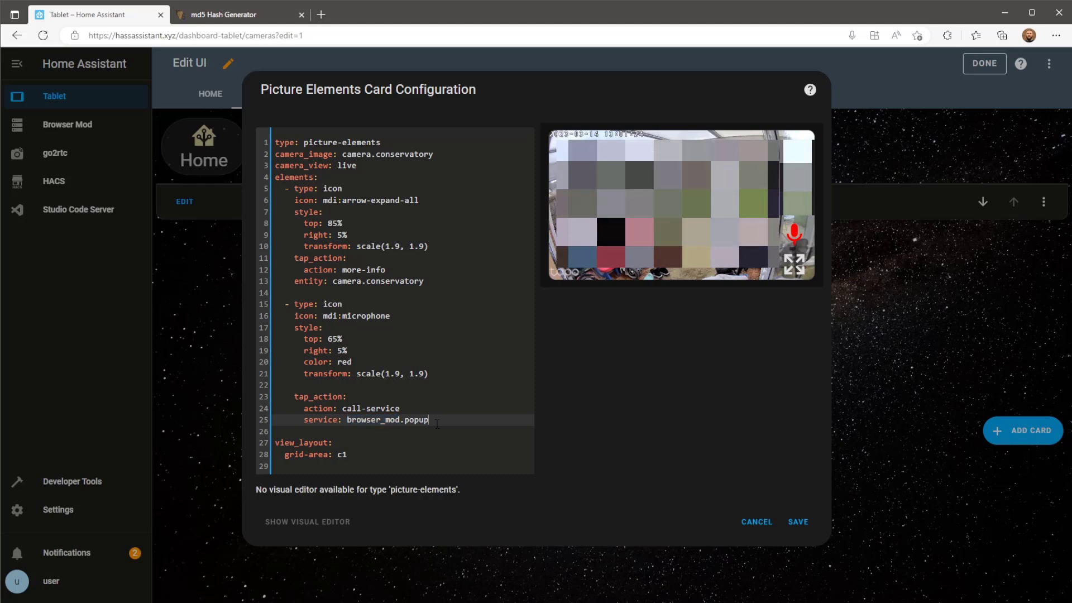
Add popup data with the title 'Conservatory 2 way audio'.
key("Return")
type("data")
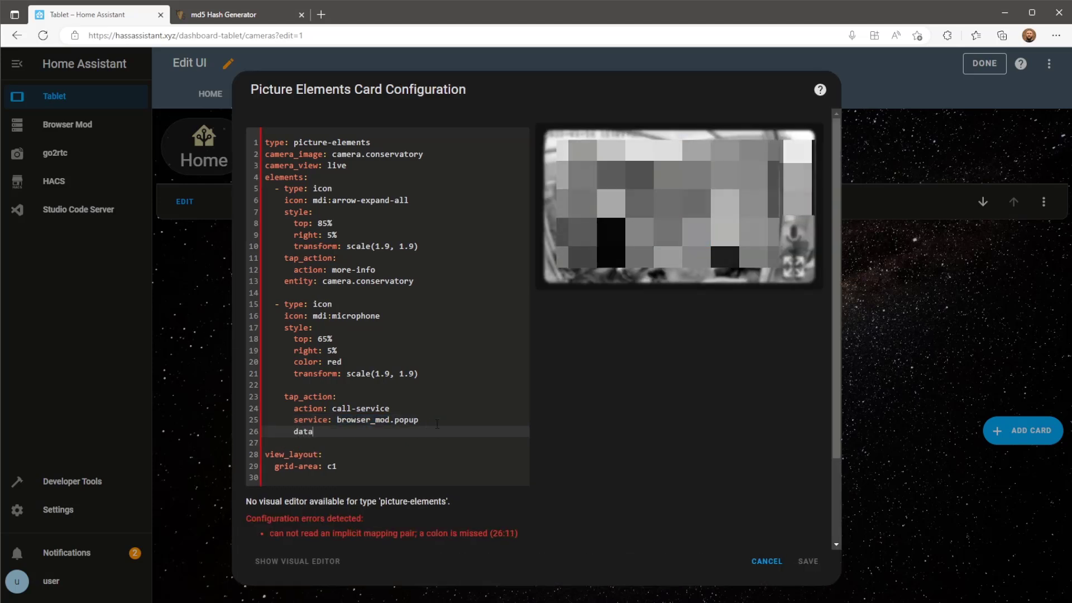
type(":")
key("Return")
type("title: Co")
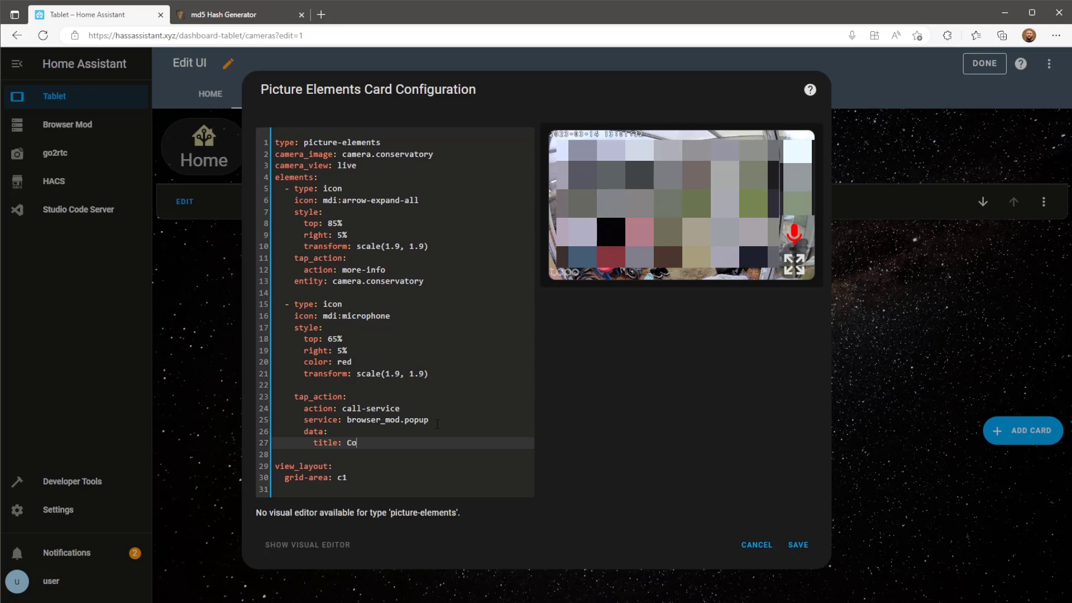
type("nservatory 2")
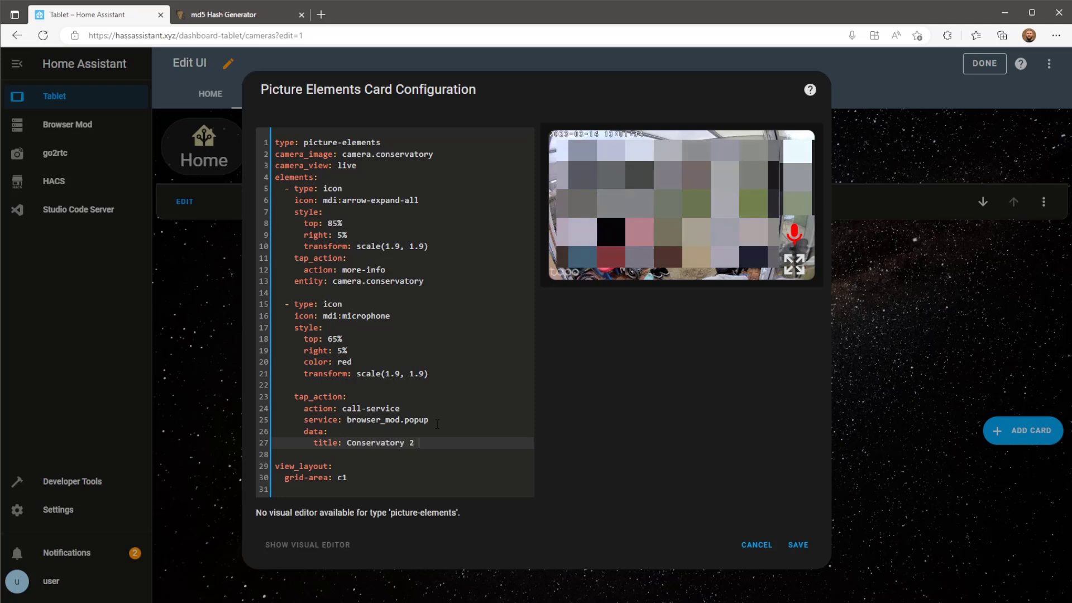
type("way au")
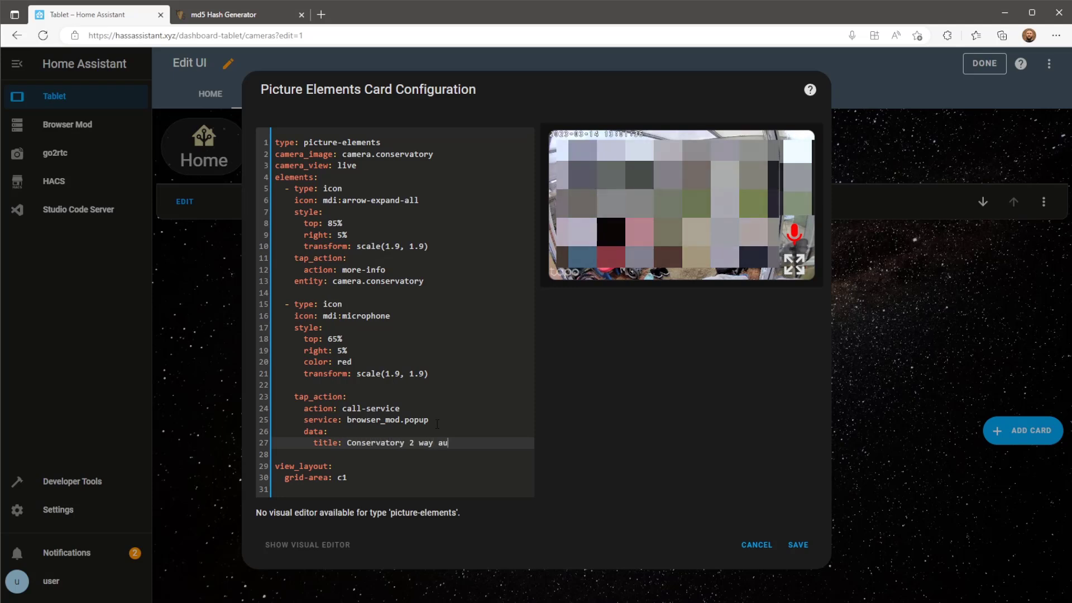
type("dio")
key("Return")
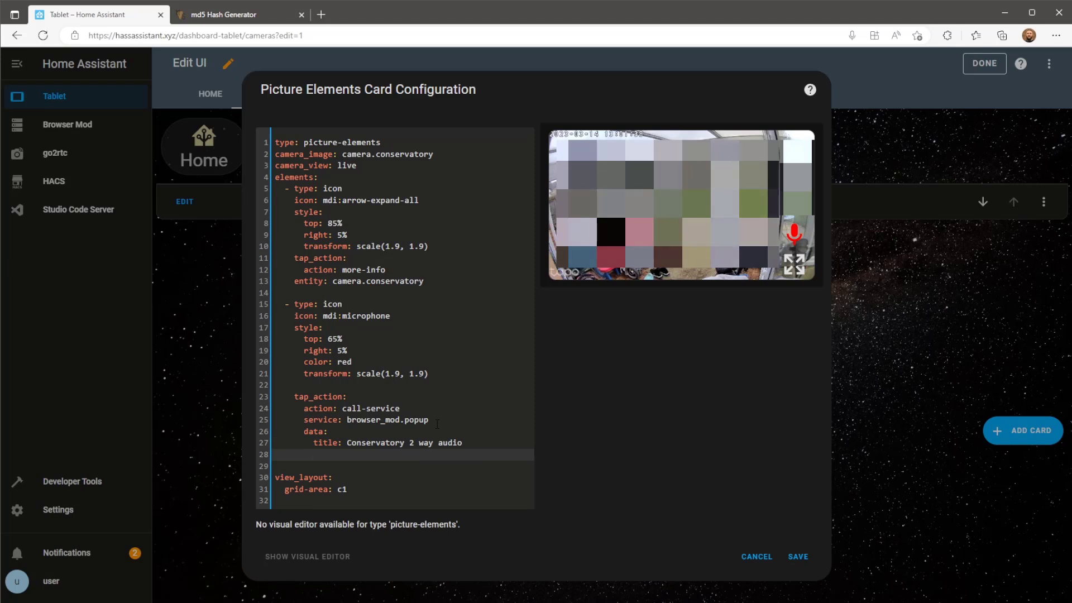
Add a content block of type iframe with an empty url: "" entry.
type("con")
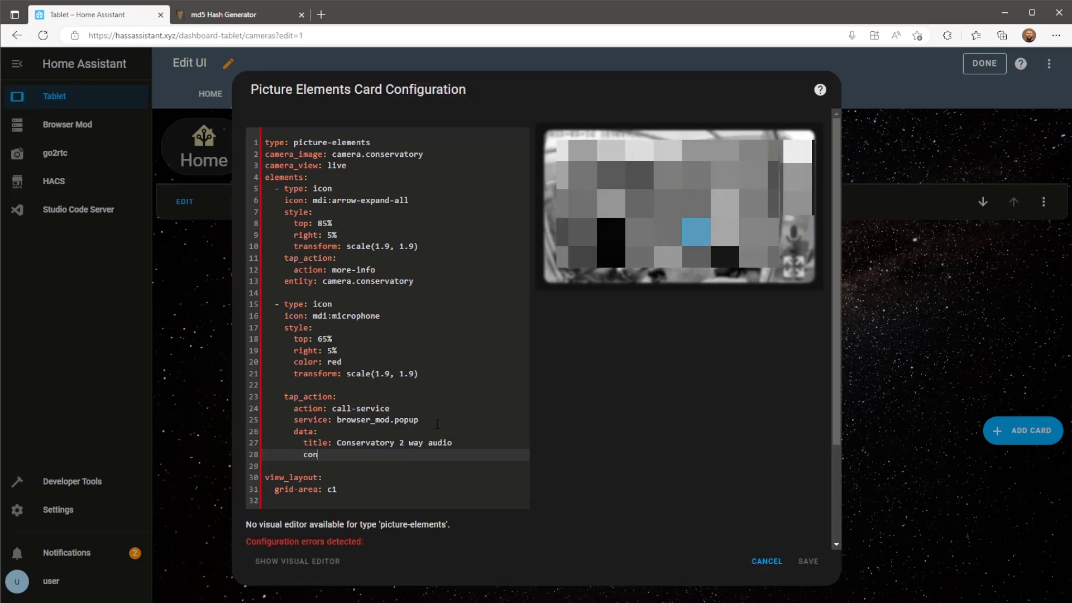
type("tent:")
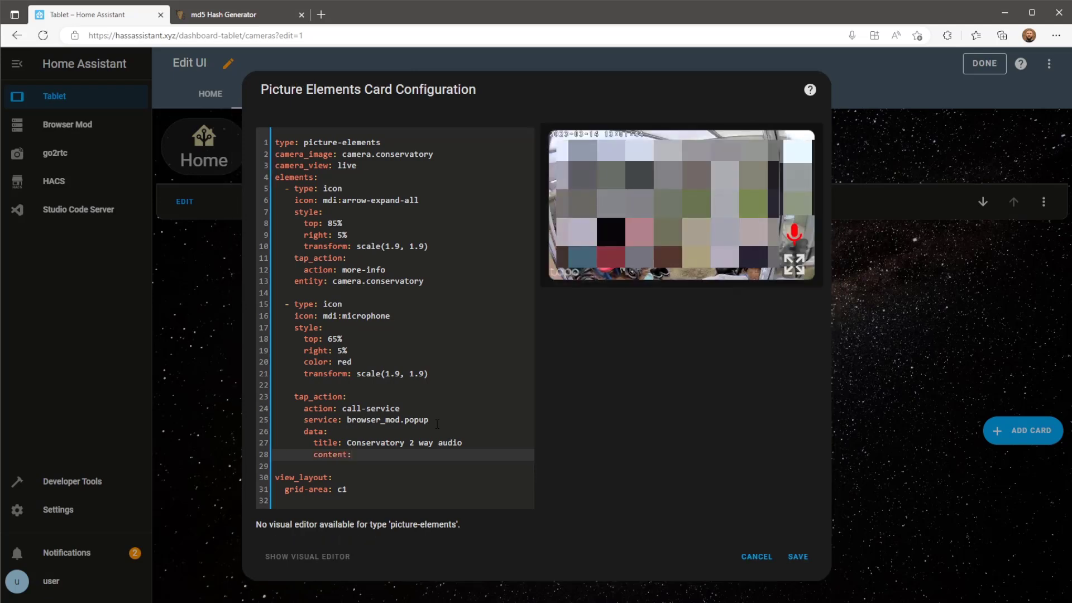
key("Return")
type("ty")
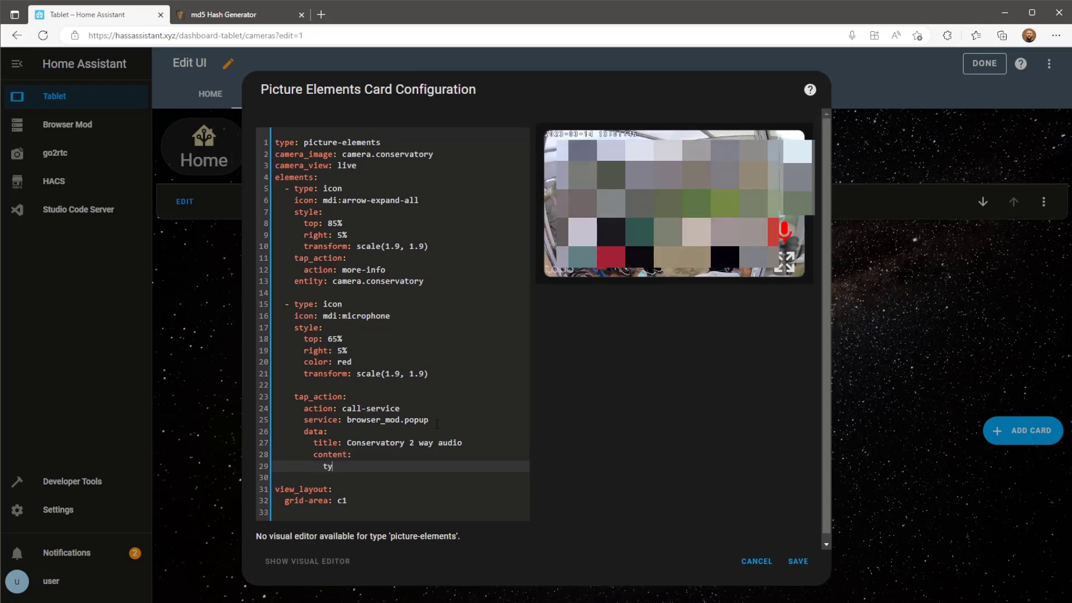
type("pe: iframe")
key("Return")
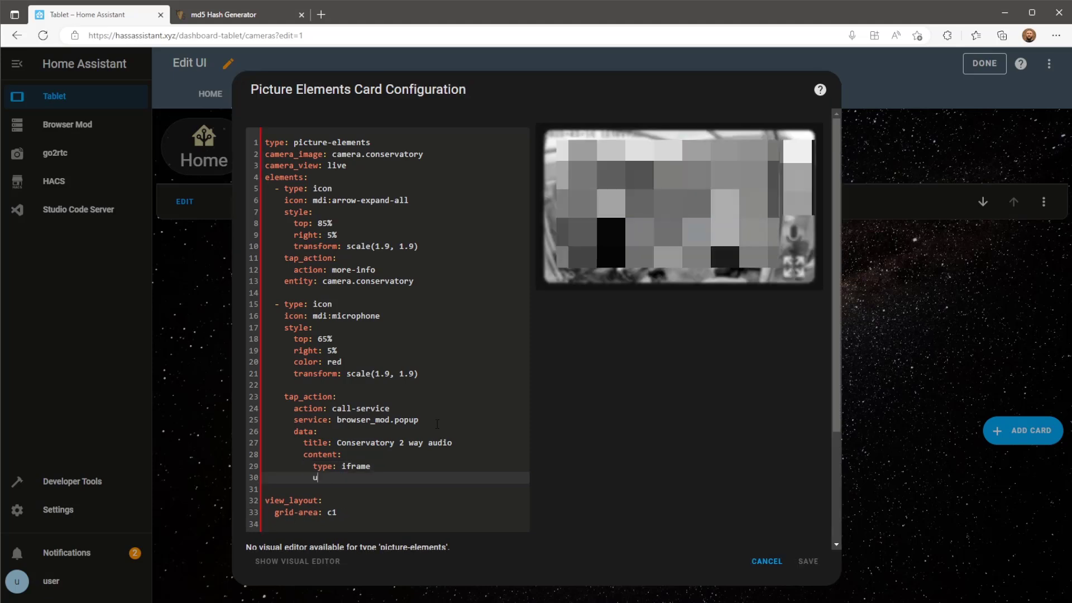
type("url: ")
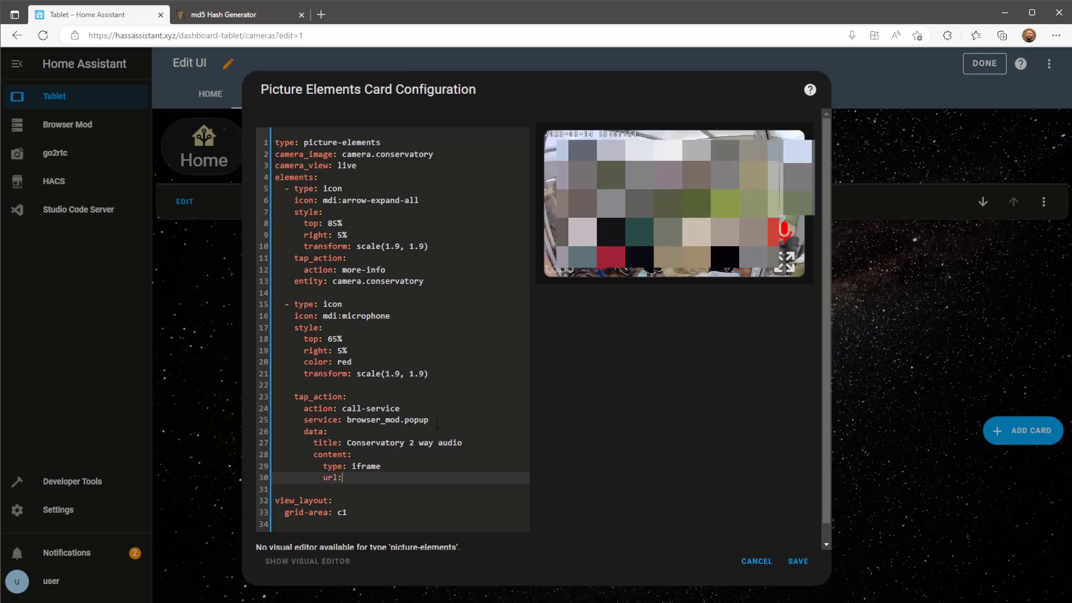
type("\"\"")
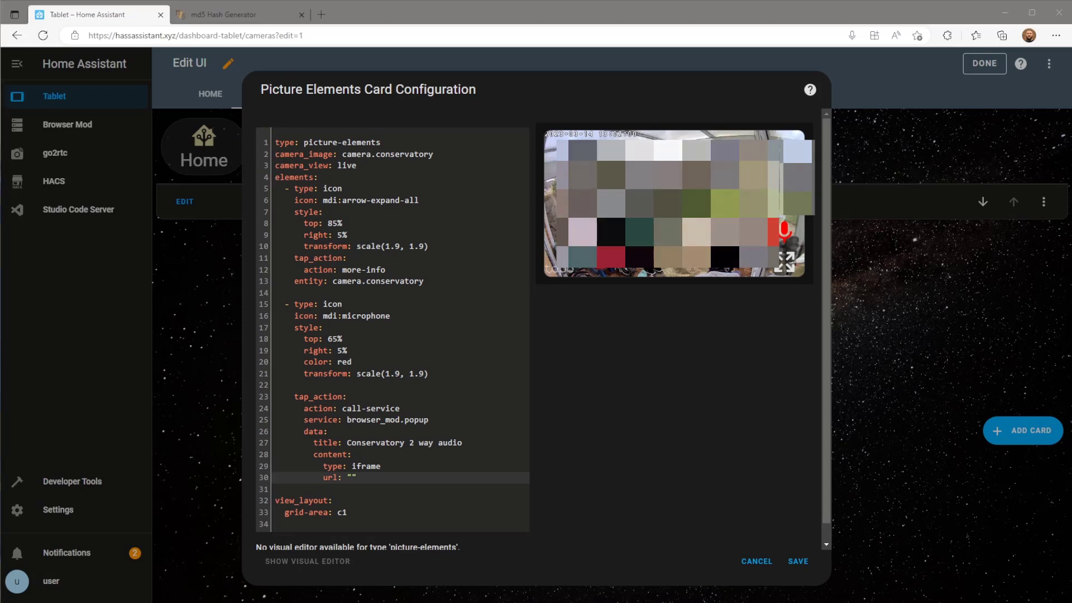
Paste the go2rtc ingress link as the iframe url, add aspect_ratio: 75%, and save the card.
left_click(352, 478)
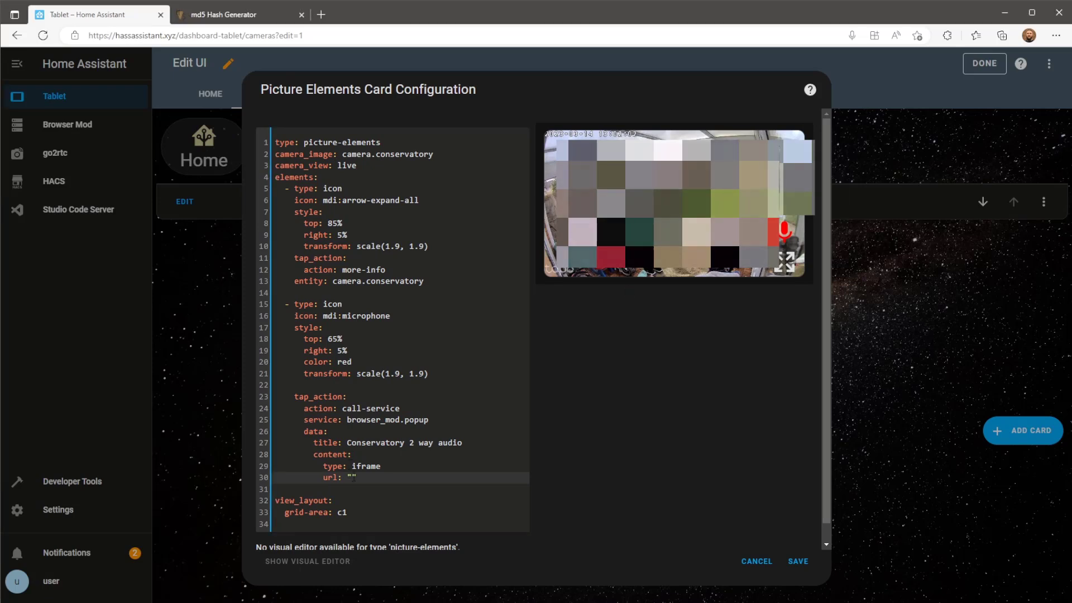
key("ctrl+v")
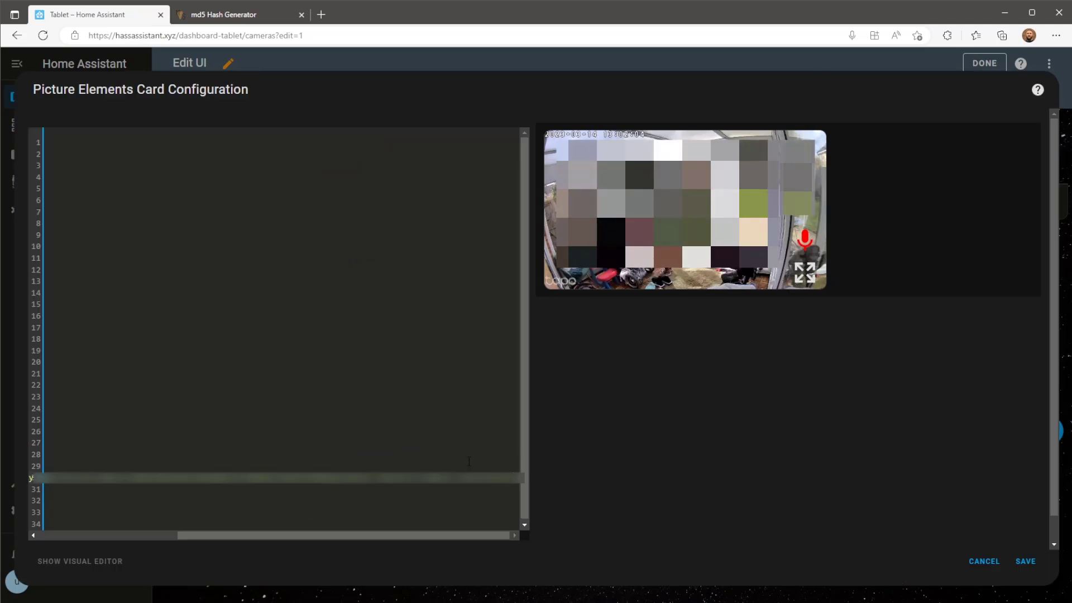
key("Return")
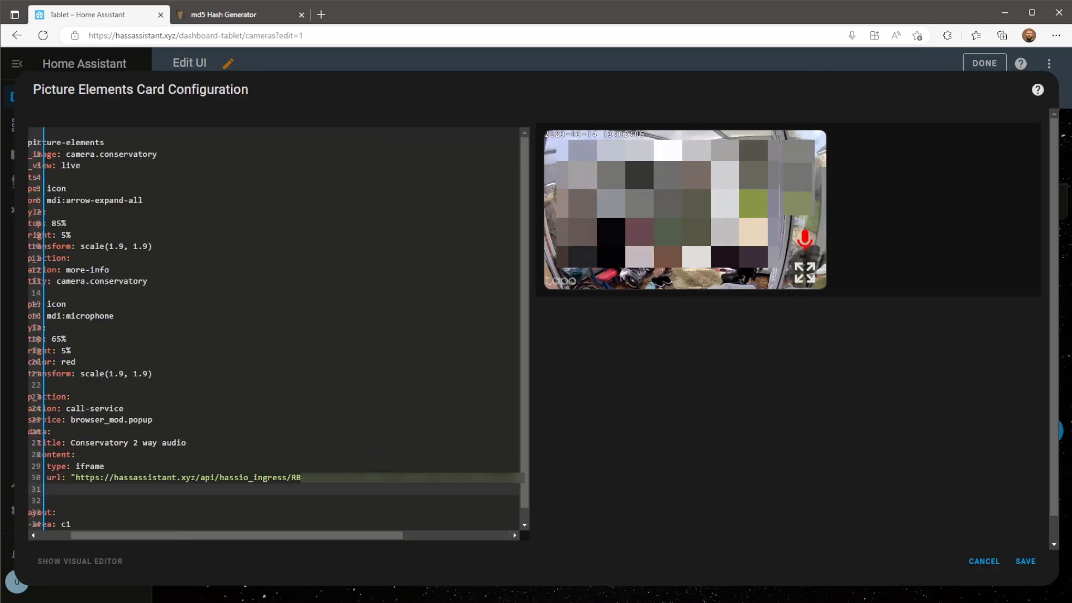
key("alt+Tab")
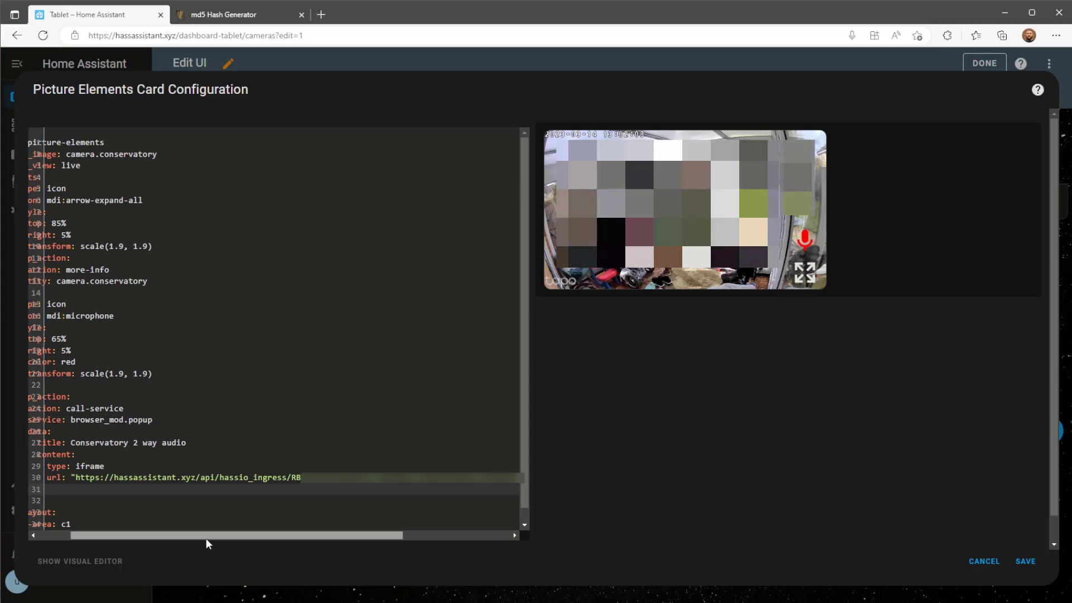
left_click_drag(206, 538, 137, 535)
left_click(132, 491)
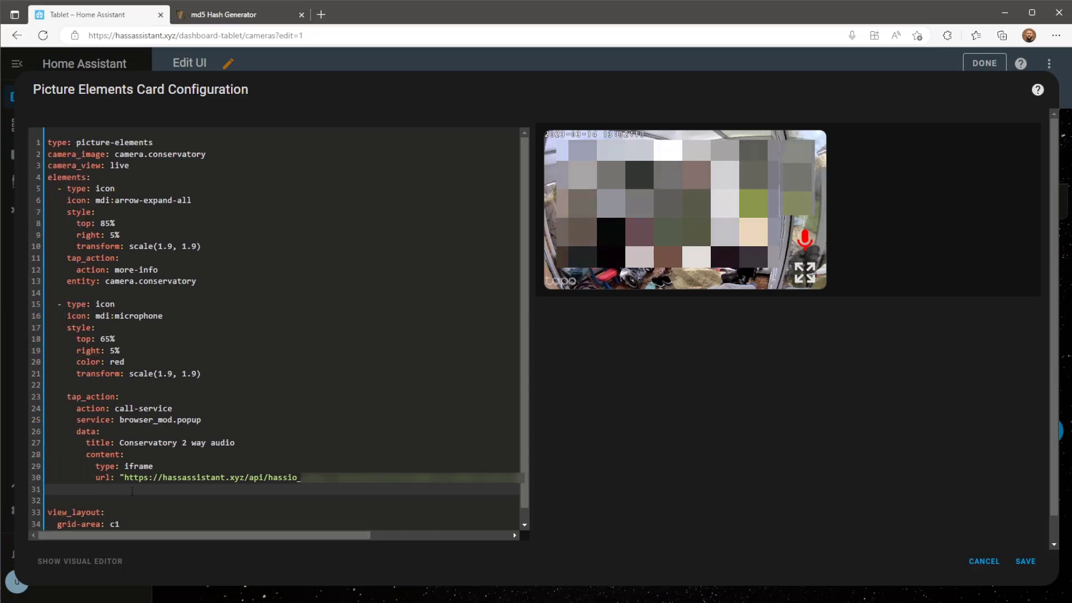
type("aspect")
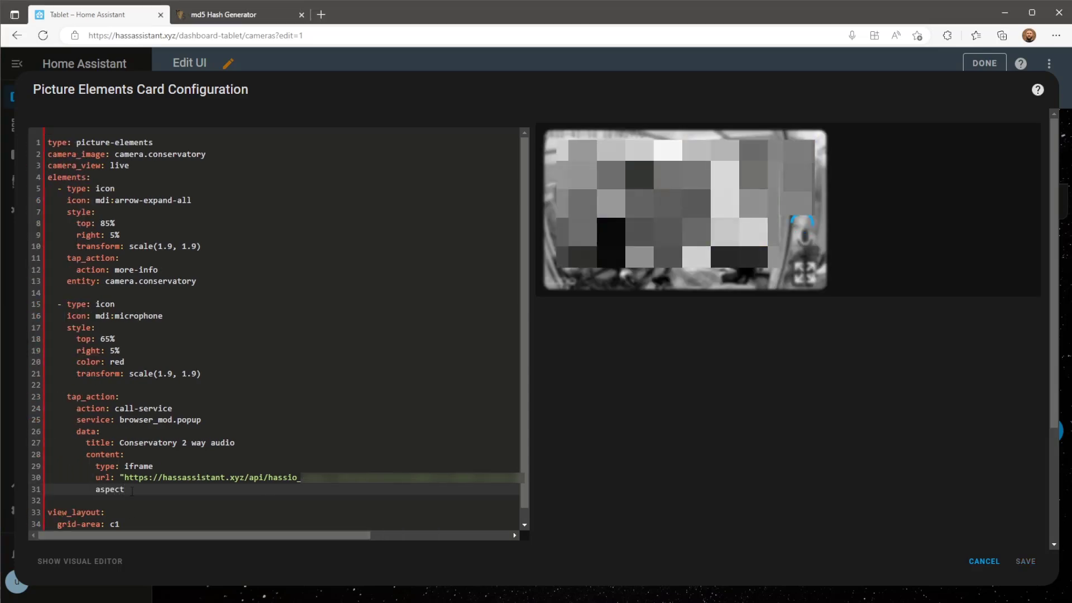
type("_ratio:")
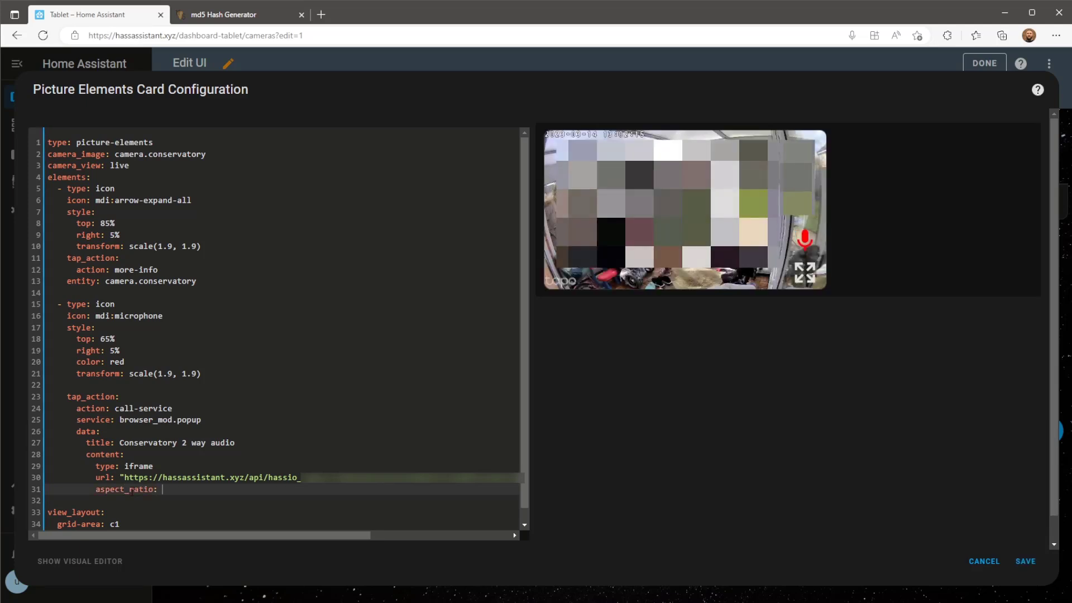
type(" 75%")
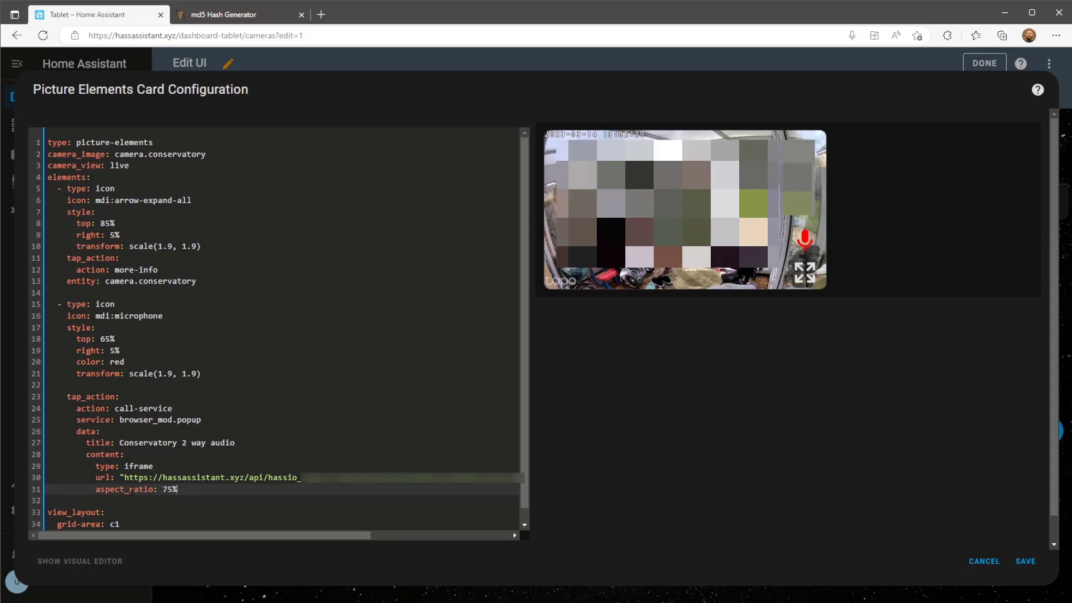
left_click(1031, 560)
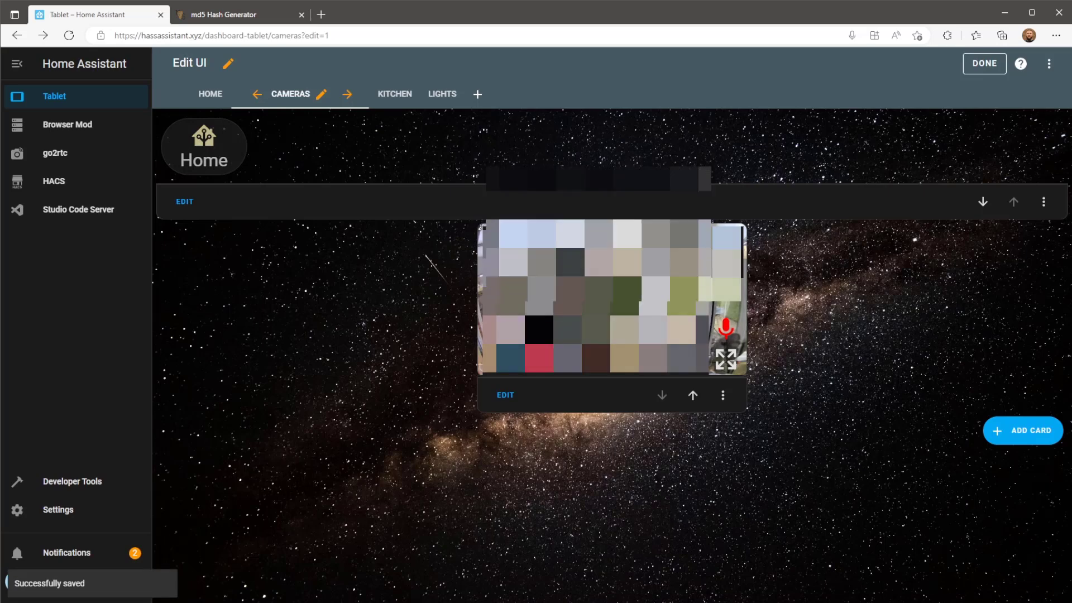
Exit dashboard editing and view the HACS downloaded integrations list.
left_click(985, 63)
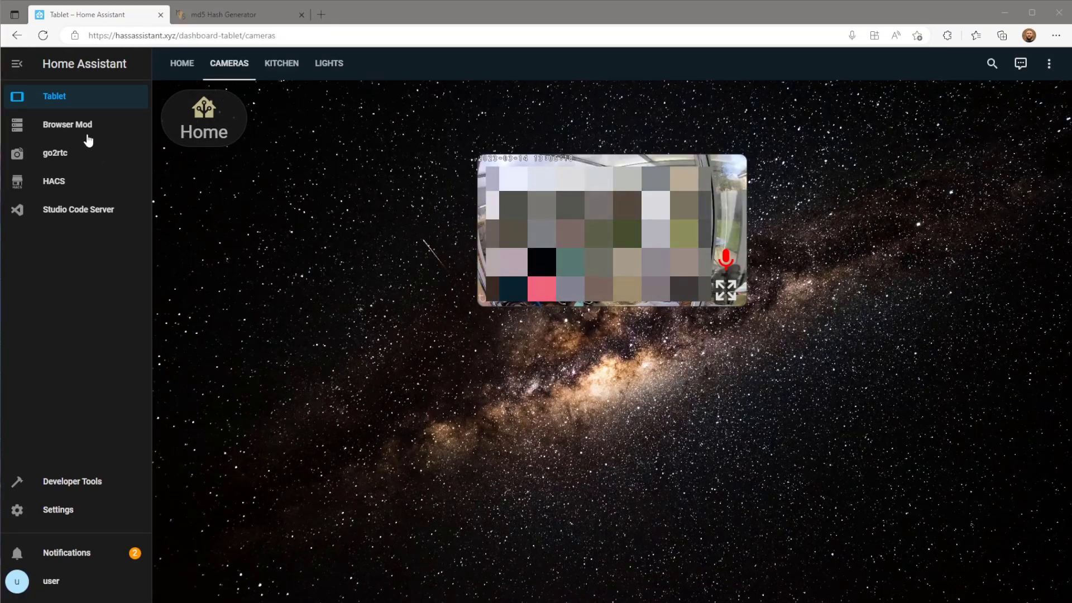
left_click(55, 185)
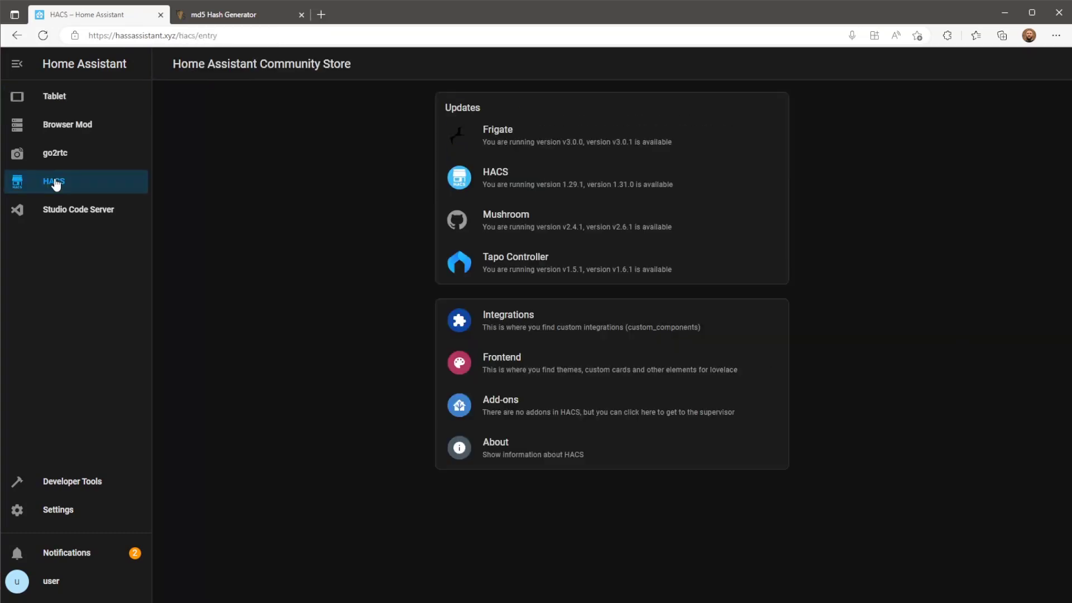
left_click(552, 339)
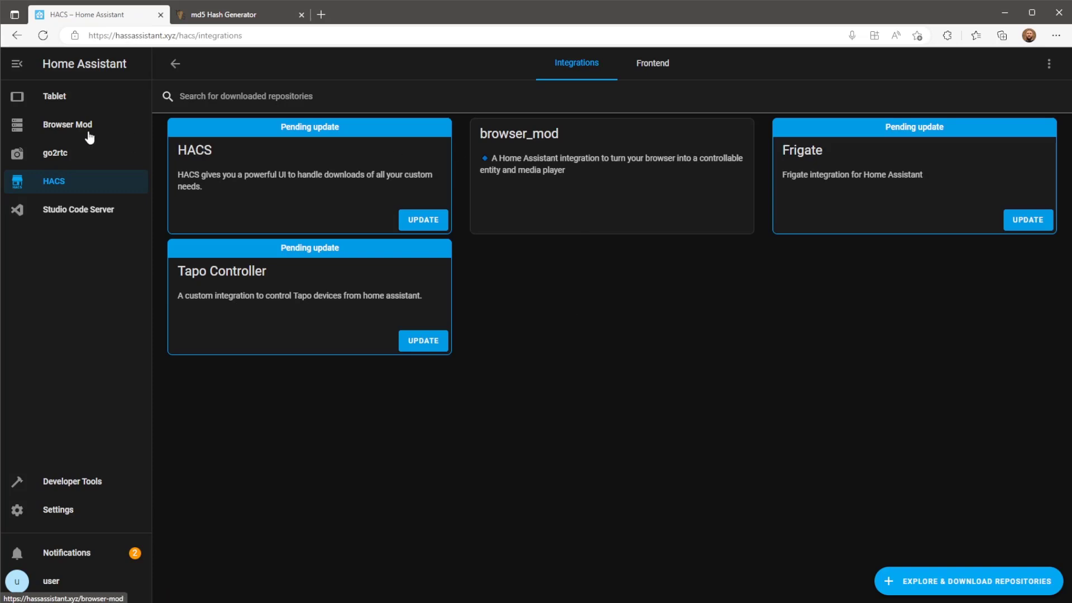
Check Devices & Services and the Browser Mod settings page, then return to the Tablet dashboard.
left_click(69, 510)
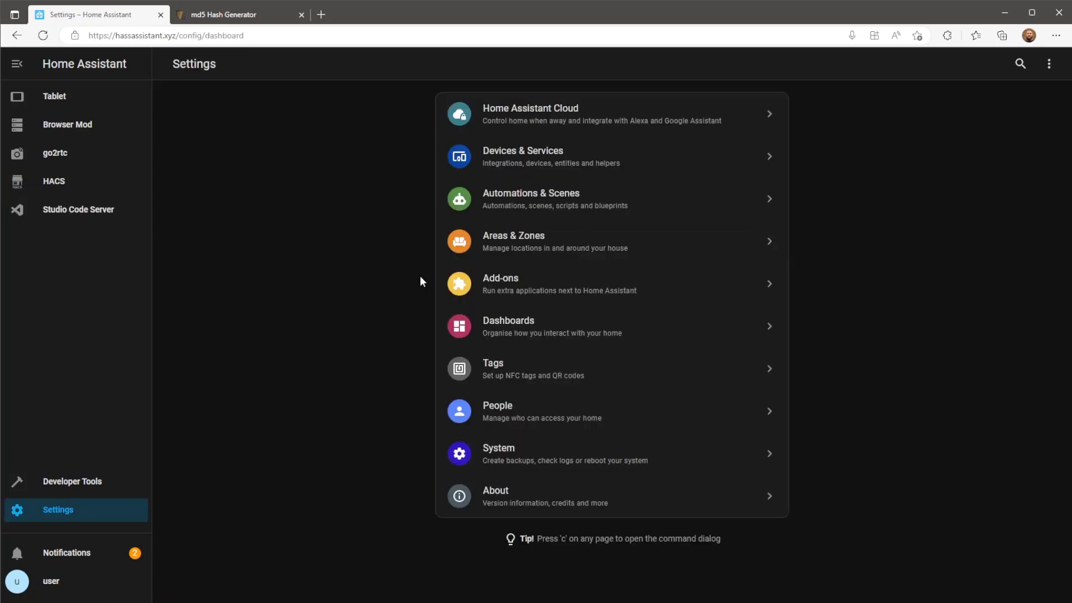
left_click(632, 168)
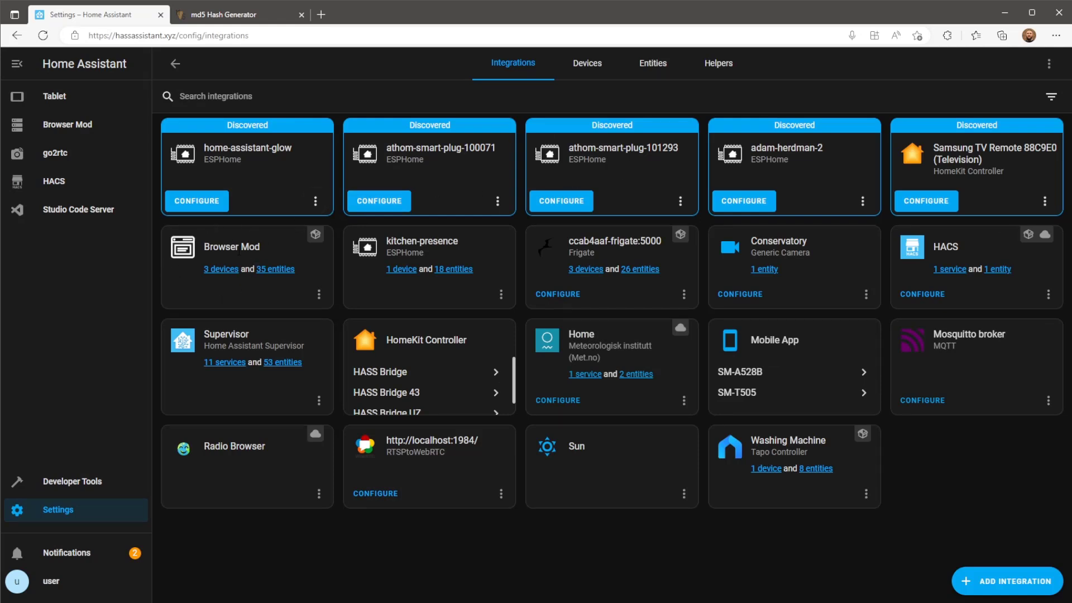
left_click(102, 128)
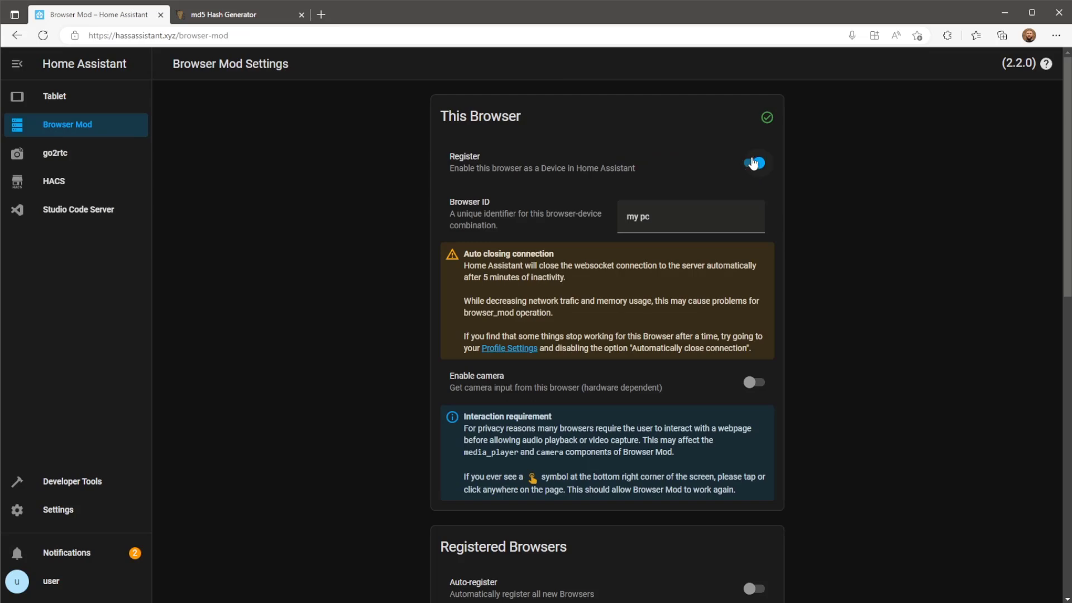
left_click(108, 105)
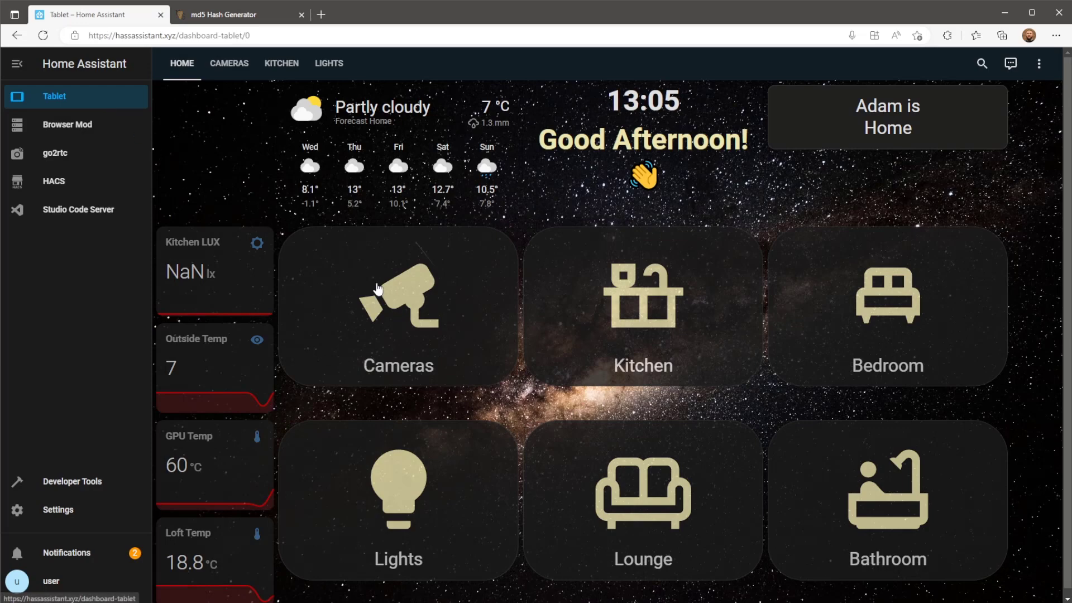
From the Cameras view, open the Conservatory 2 way audio popup via the red mic, unmute, then close it.
left_click(378, 289)
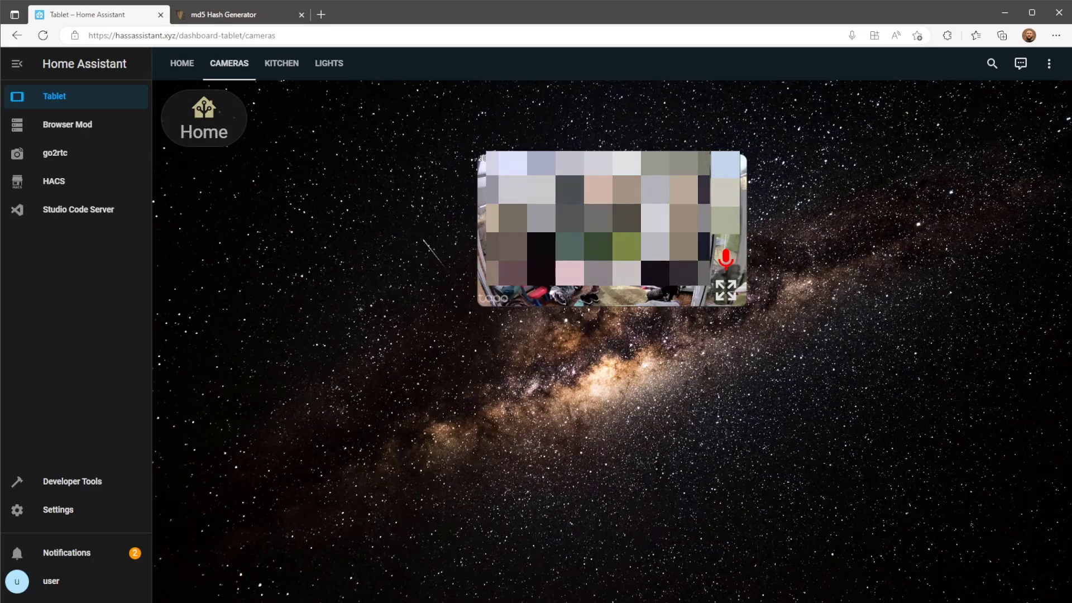
left_click(726, 258)
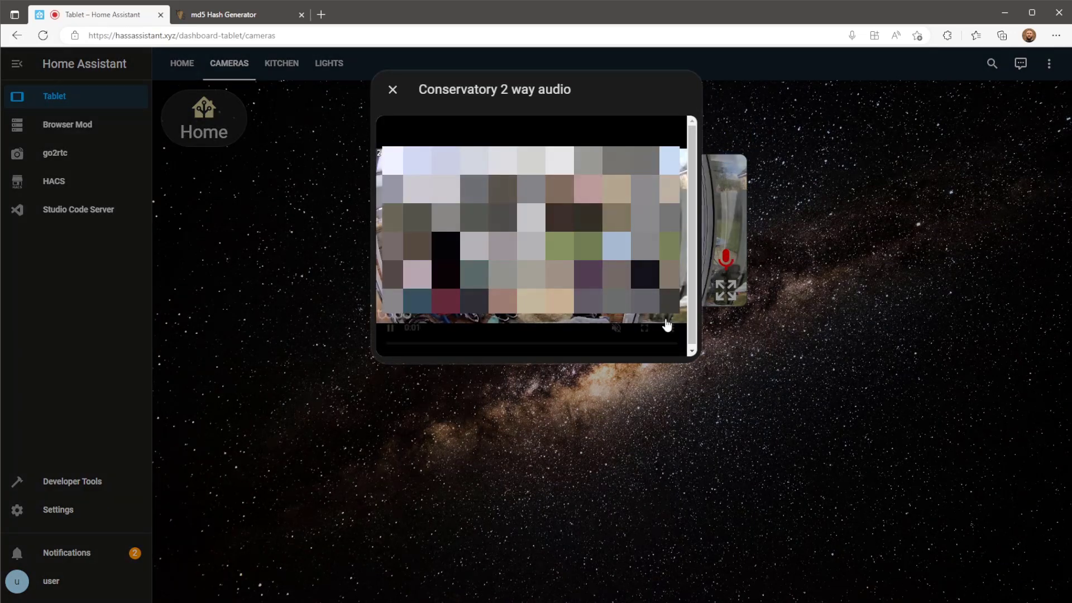
left_click(616, 328)
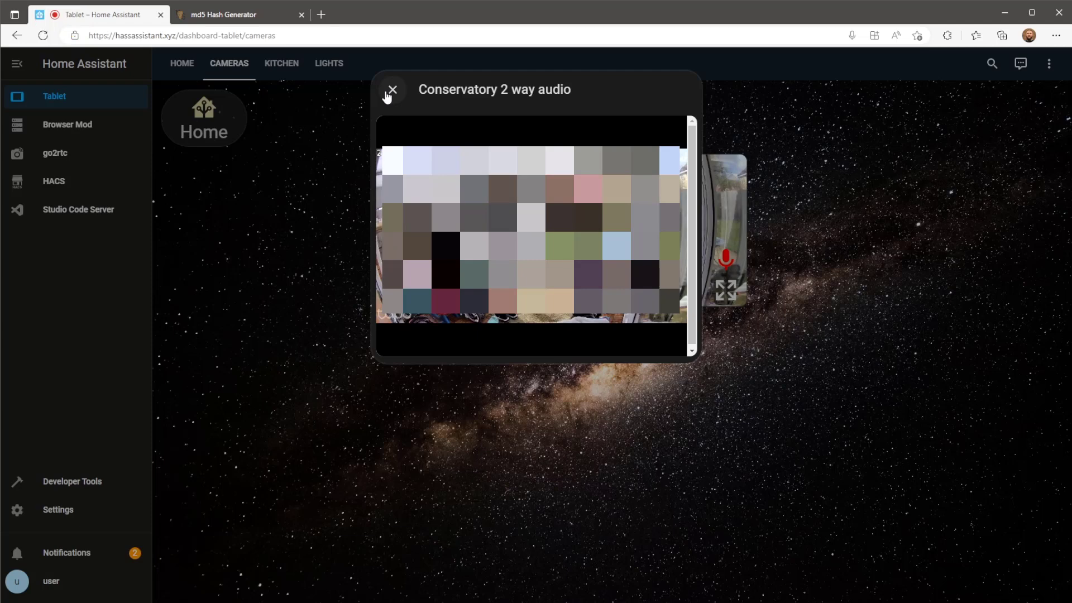
left_click(387, 95)
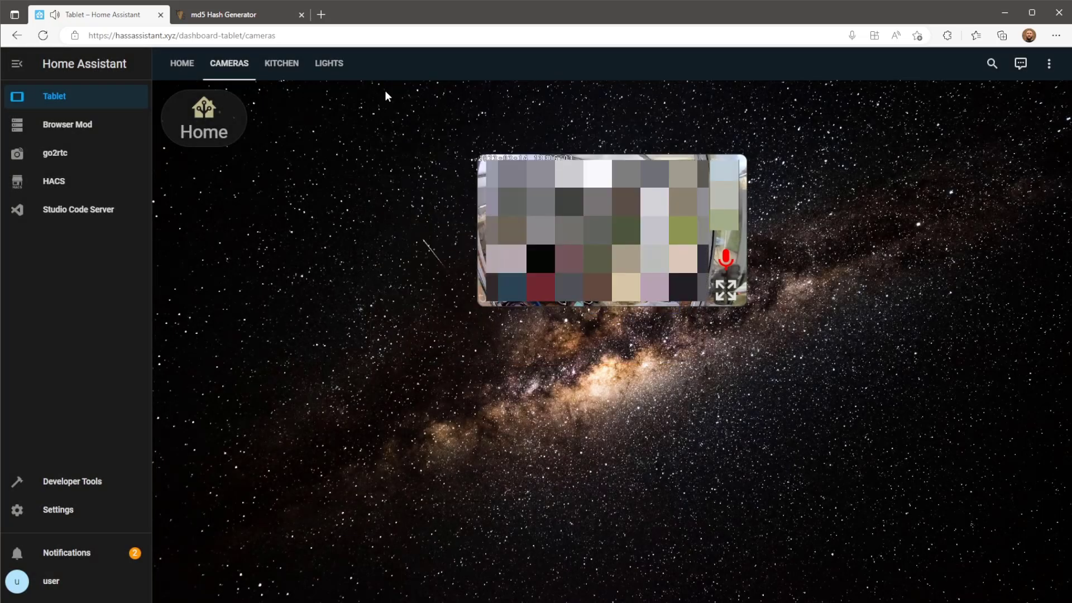